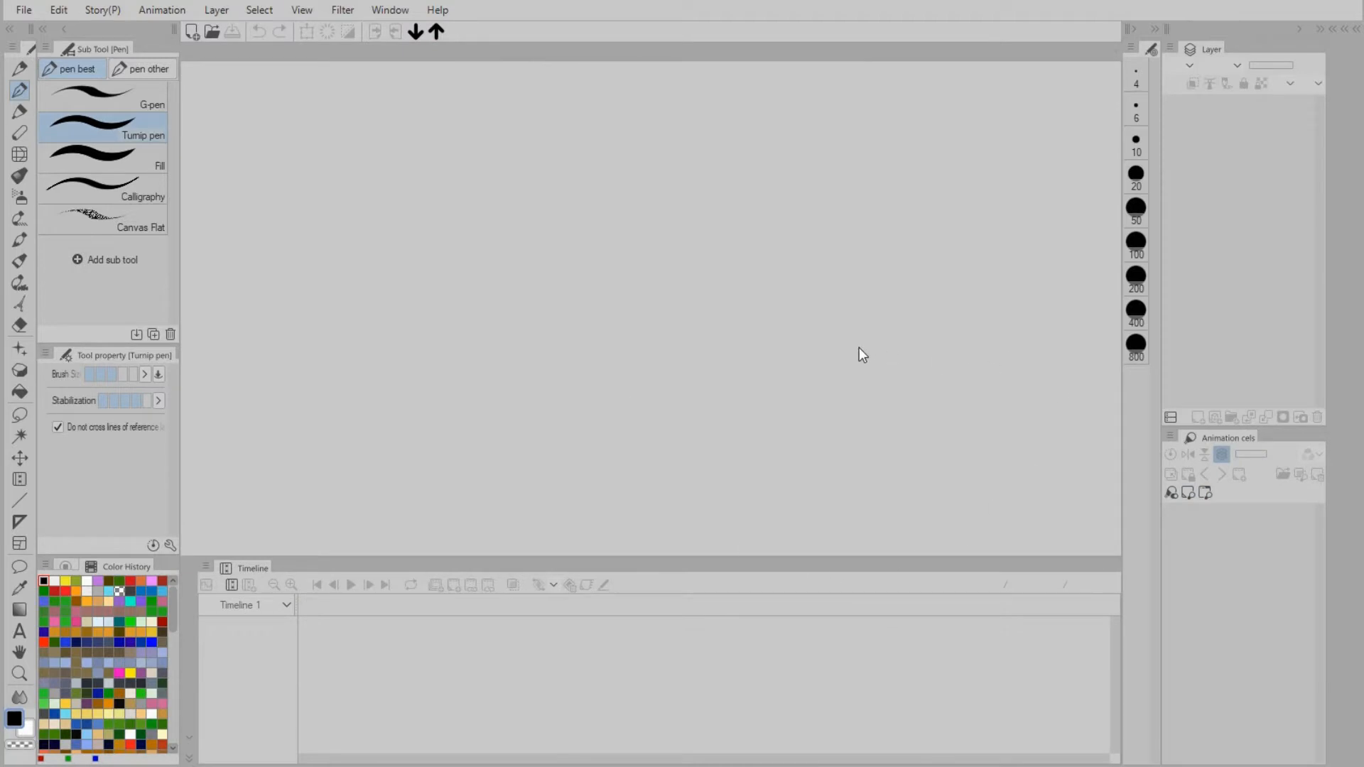
pyautogui.click(382, 14)
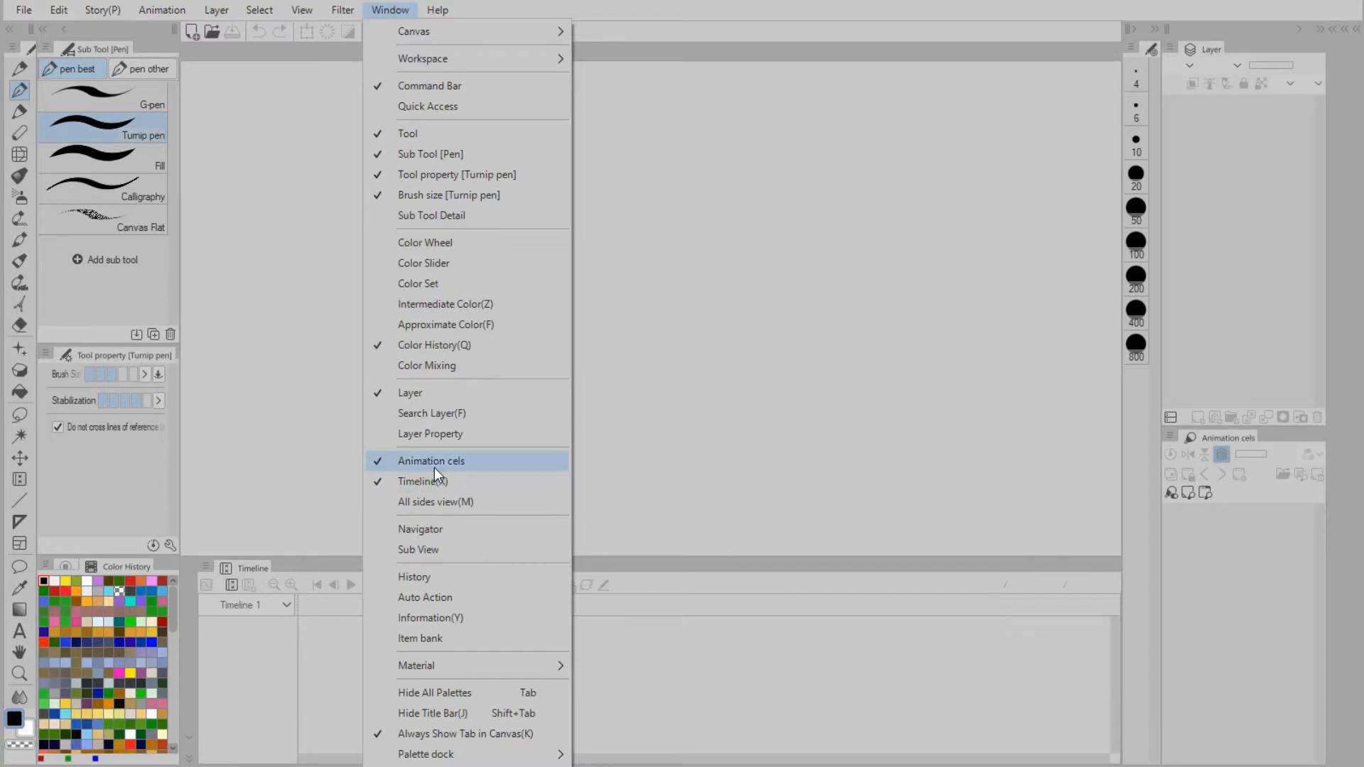
pyautogui.press('Escape')
pyautogui.click(23, 10)
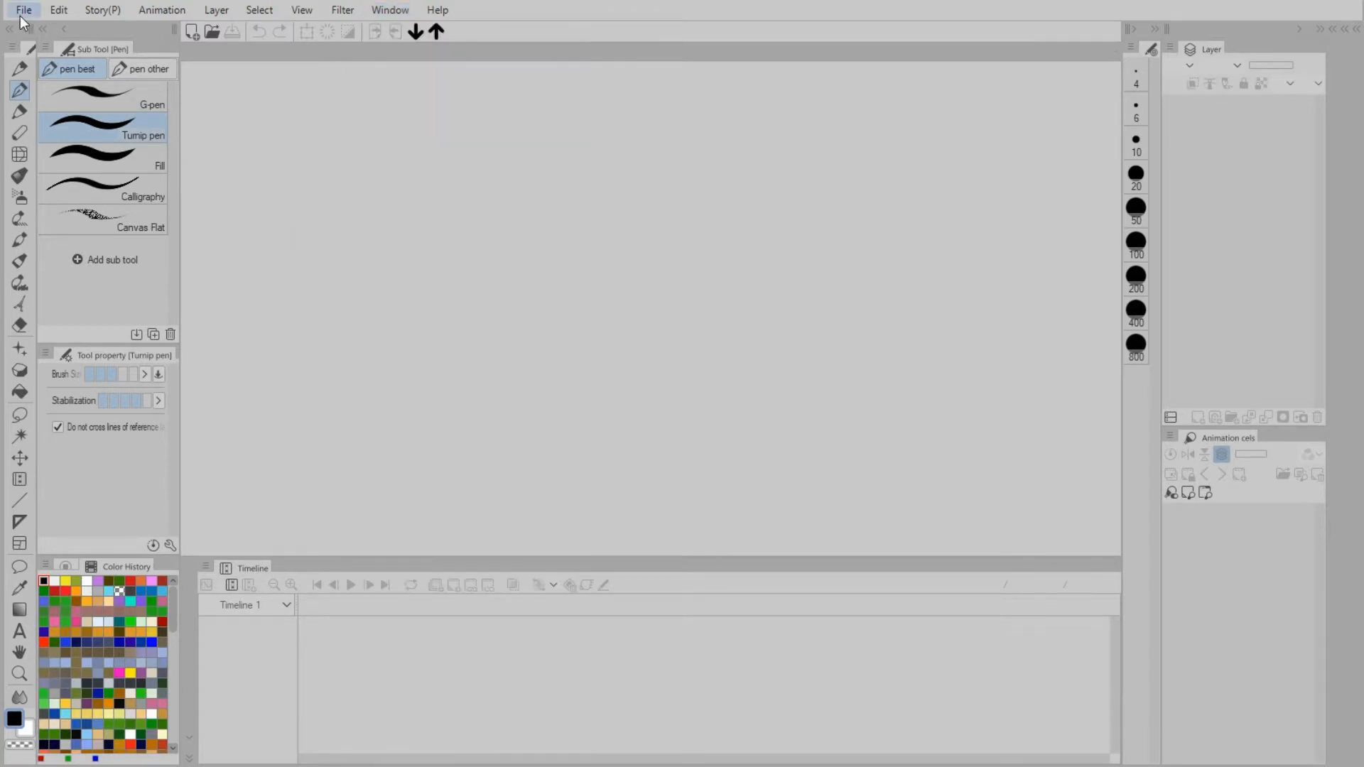
pyautogui.click(56, 34)
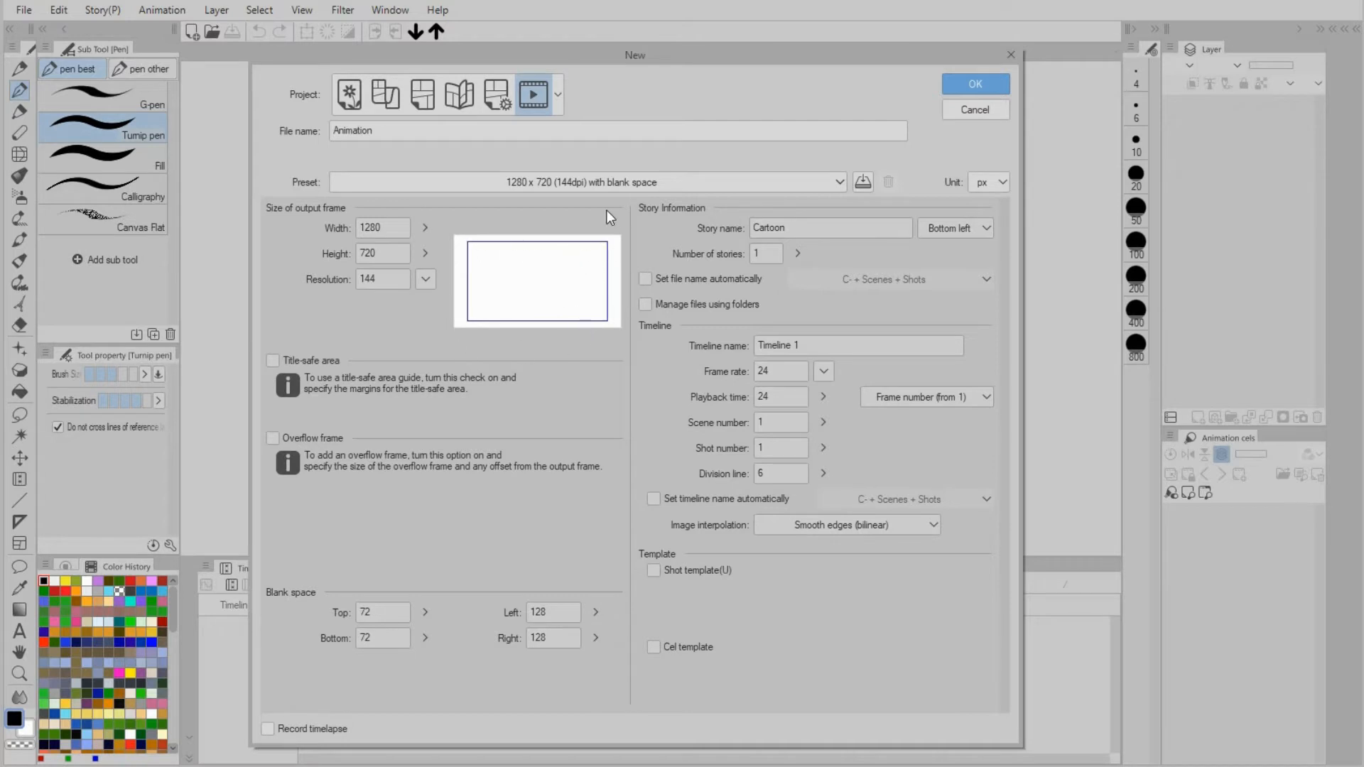
pyautogui.press('Return')
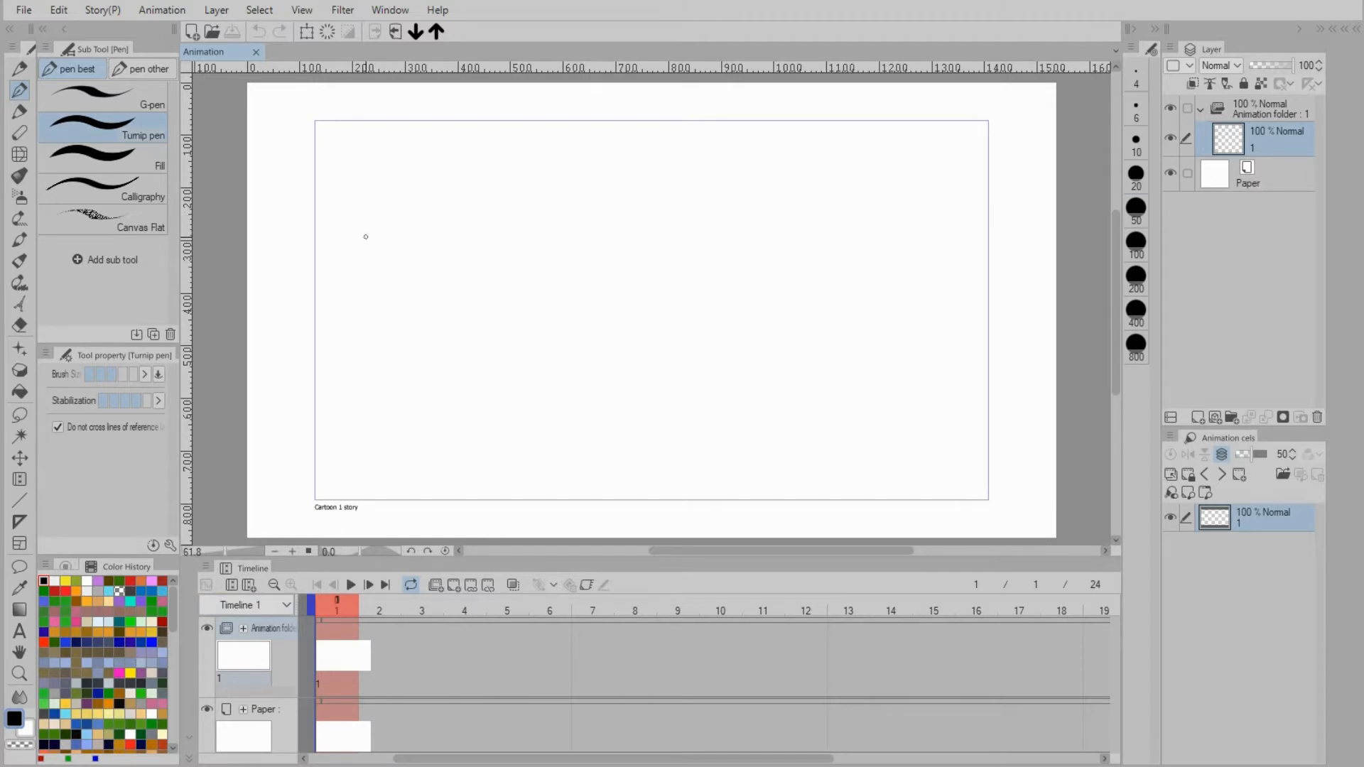
pyautogui.hotkey('ctrl', 'w')
# Create a new illustration canvas of 1280 x 720 px at 300 resolution using the YouTube HD preset.
pyautogui.click(24, 10)
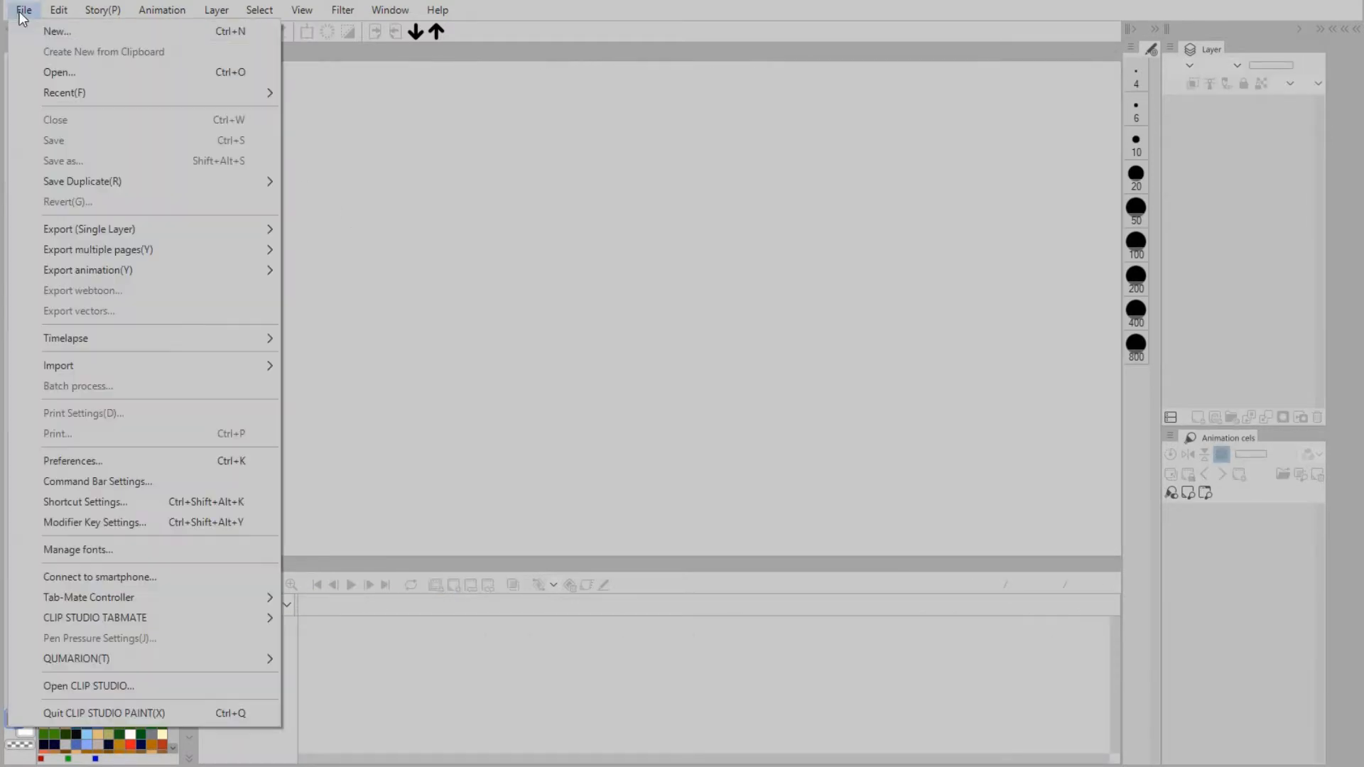
pyautogui.click(57, 32)
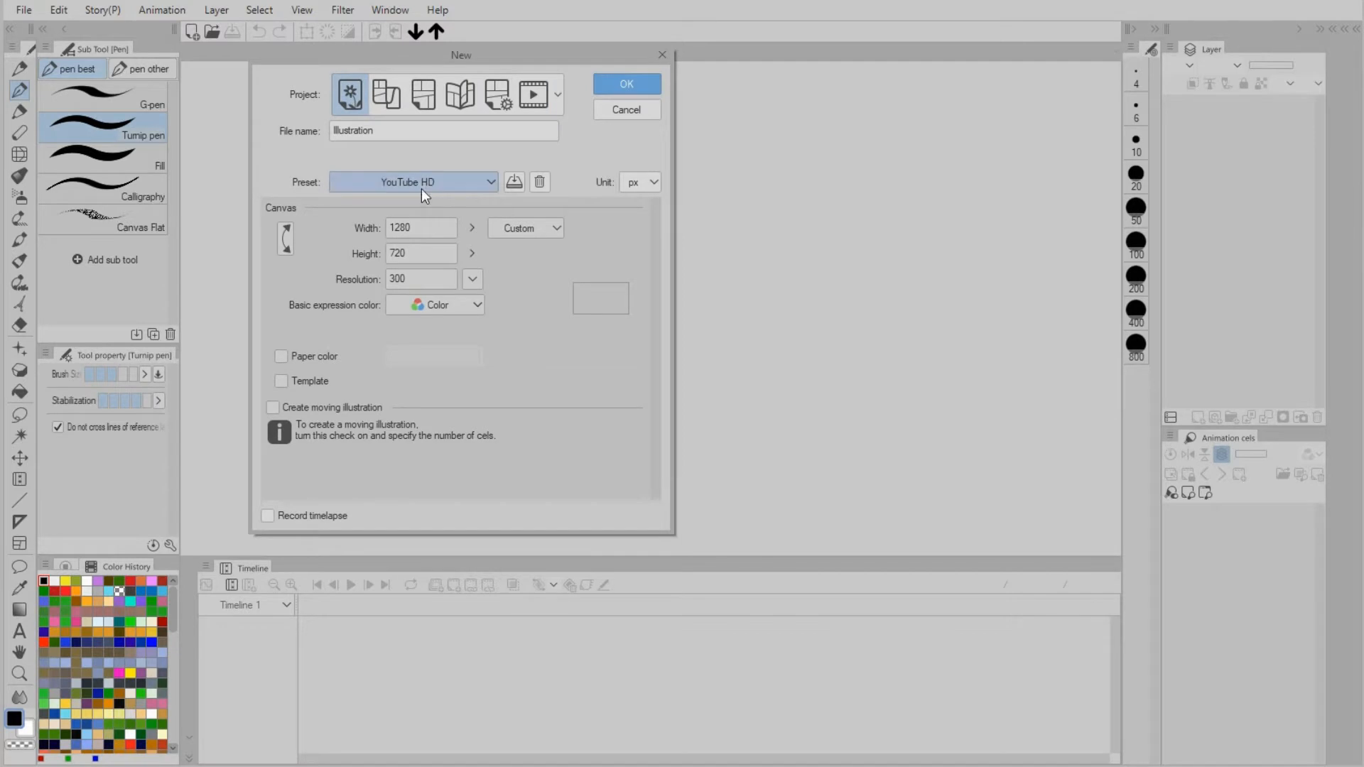
pyautogui.click(636, 83)
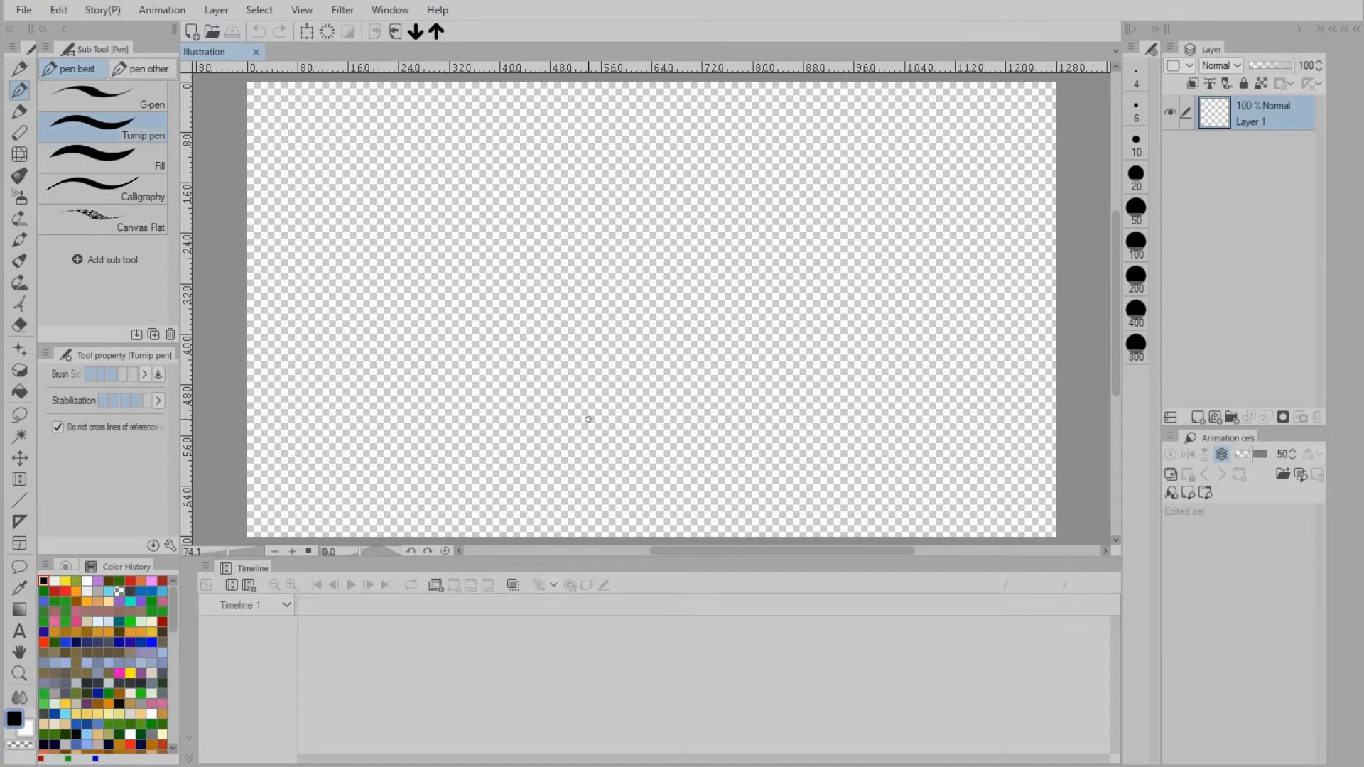
pyautogui.click(156, 13)
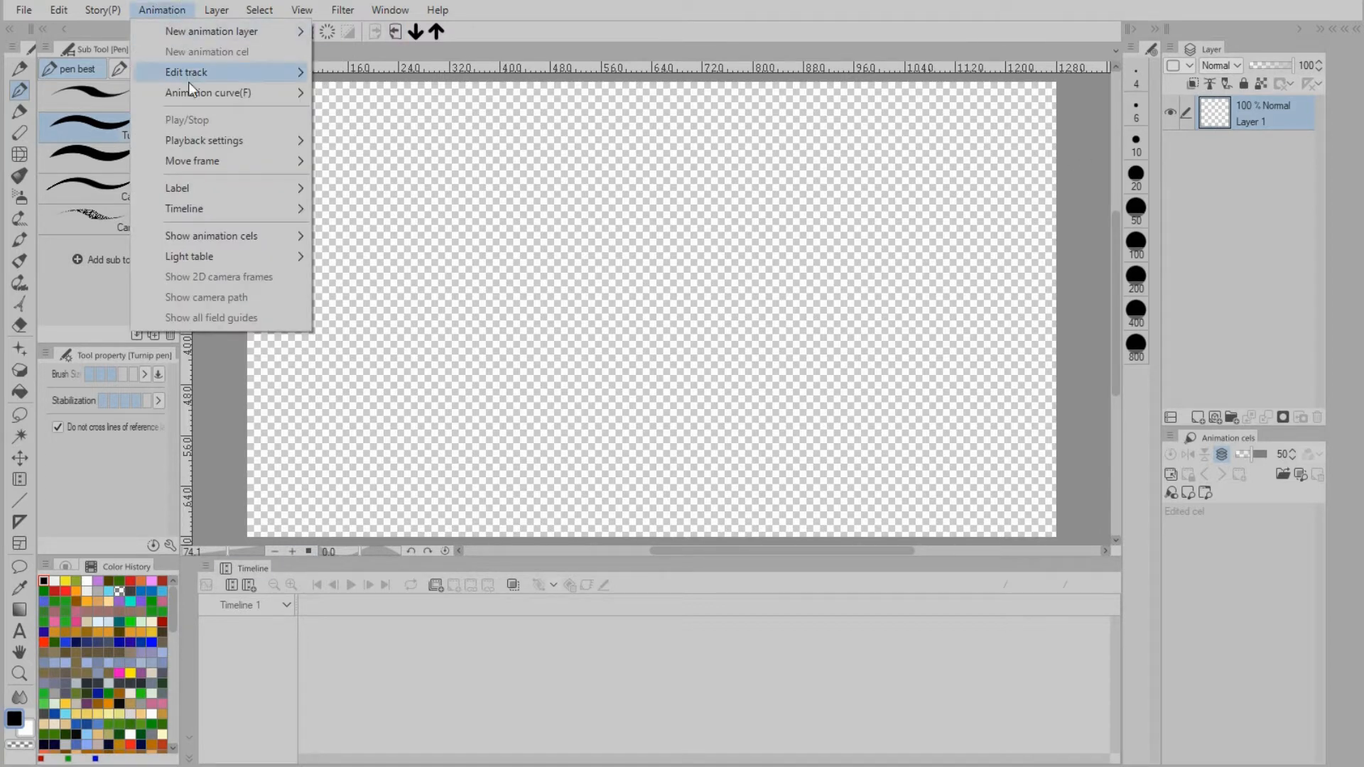
pyautogui.moveTo(215, 91)
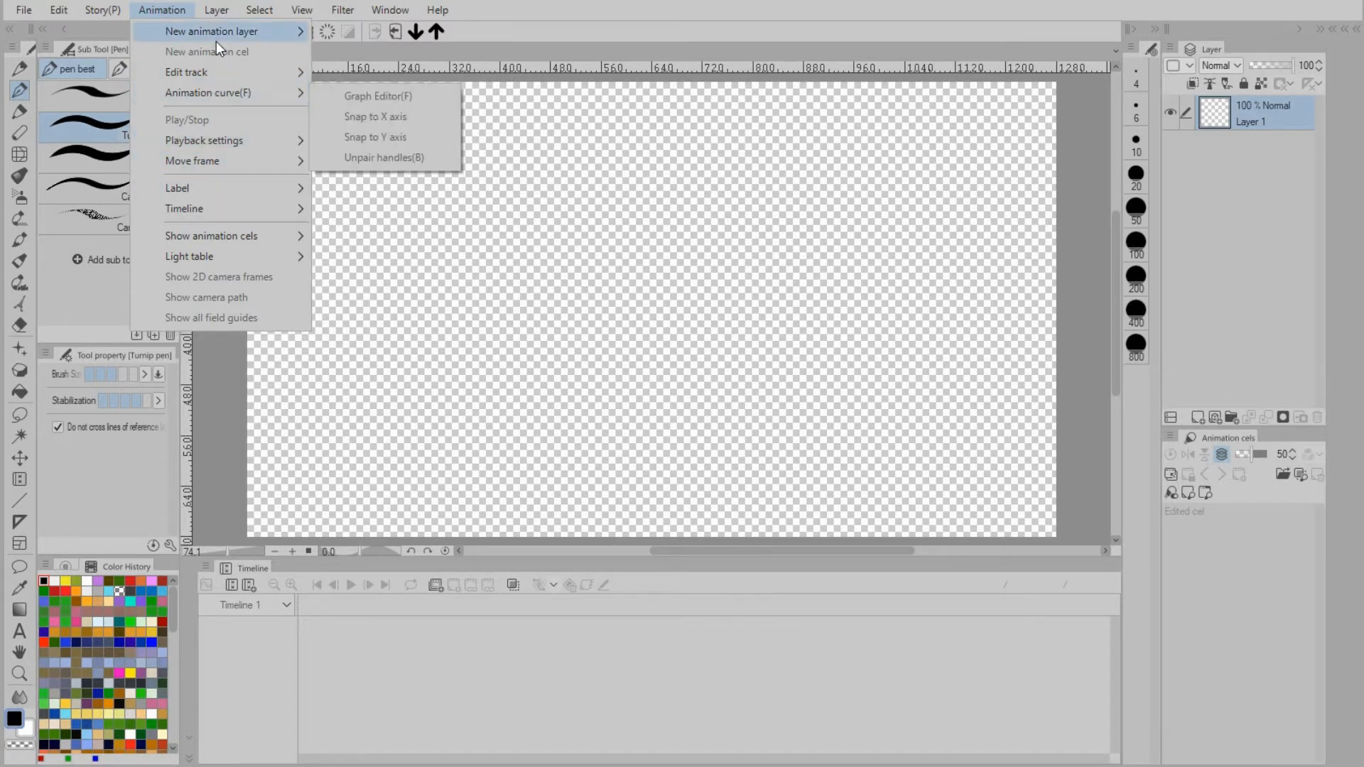
pyautogui.moveTo(216, 40)
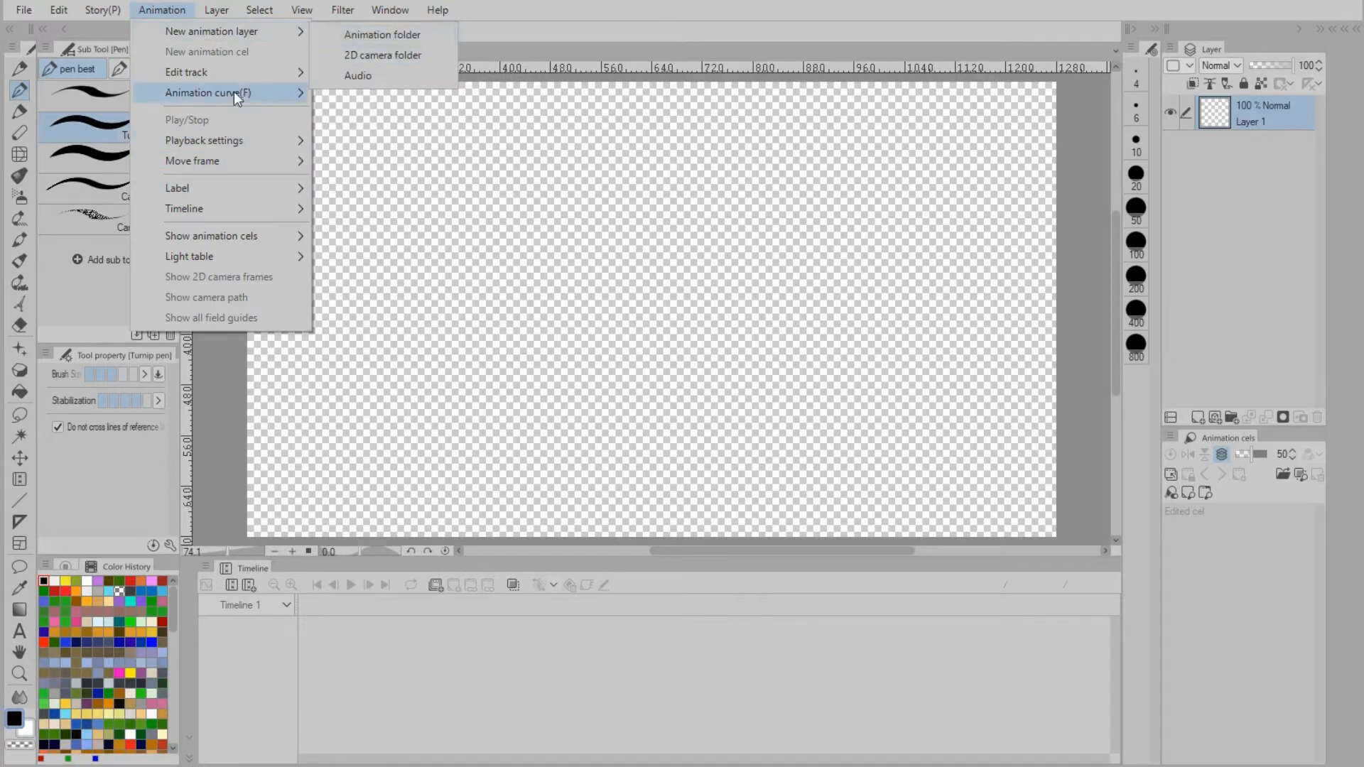
pyautogui.moveTo(290, 213)
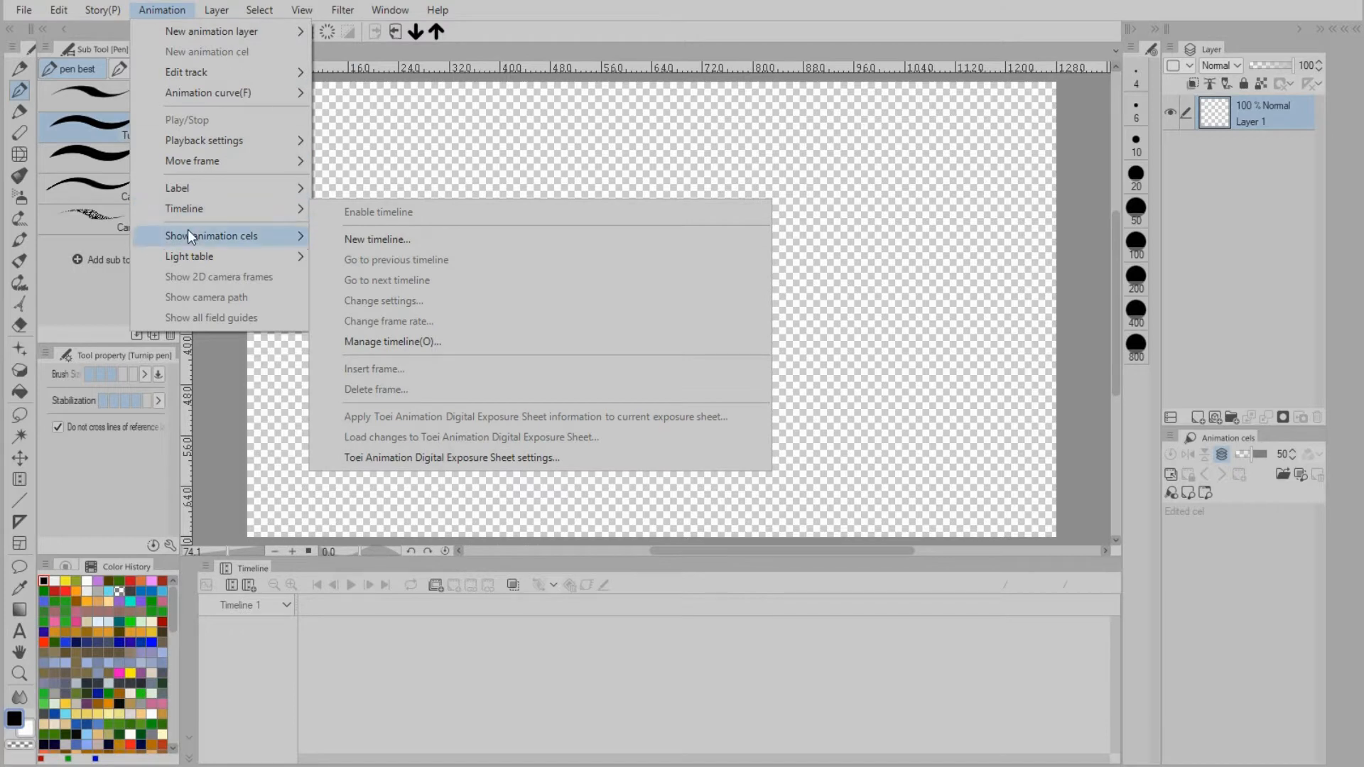
pyautogui.click(346, 169)
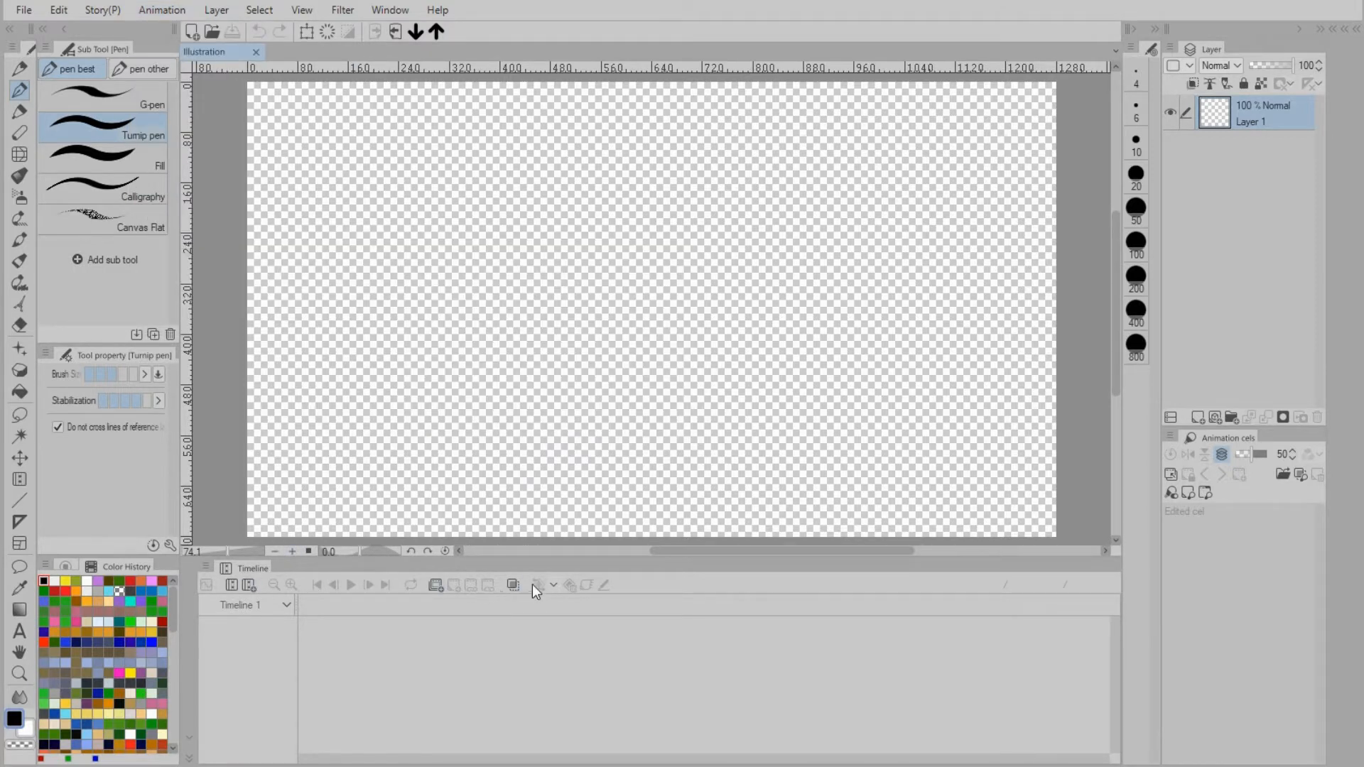
# Create a new timeline with frame rate 15 and playback time 30, and set its thumbnail size to None.
pyautogui.click(250, 586)
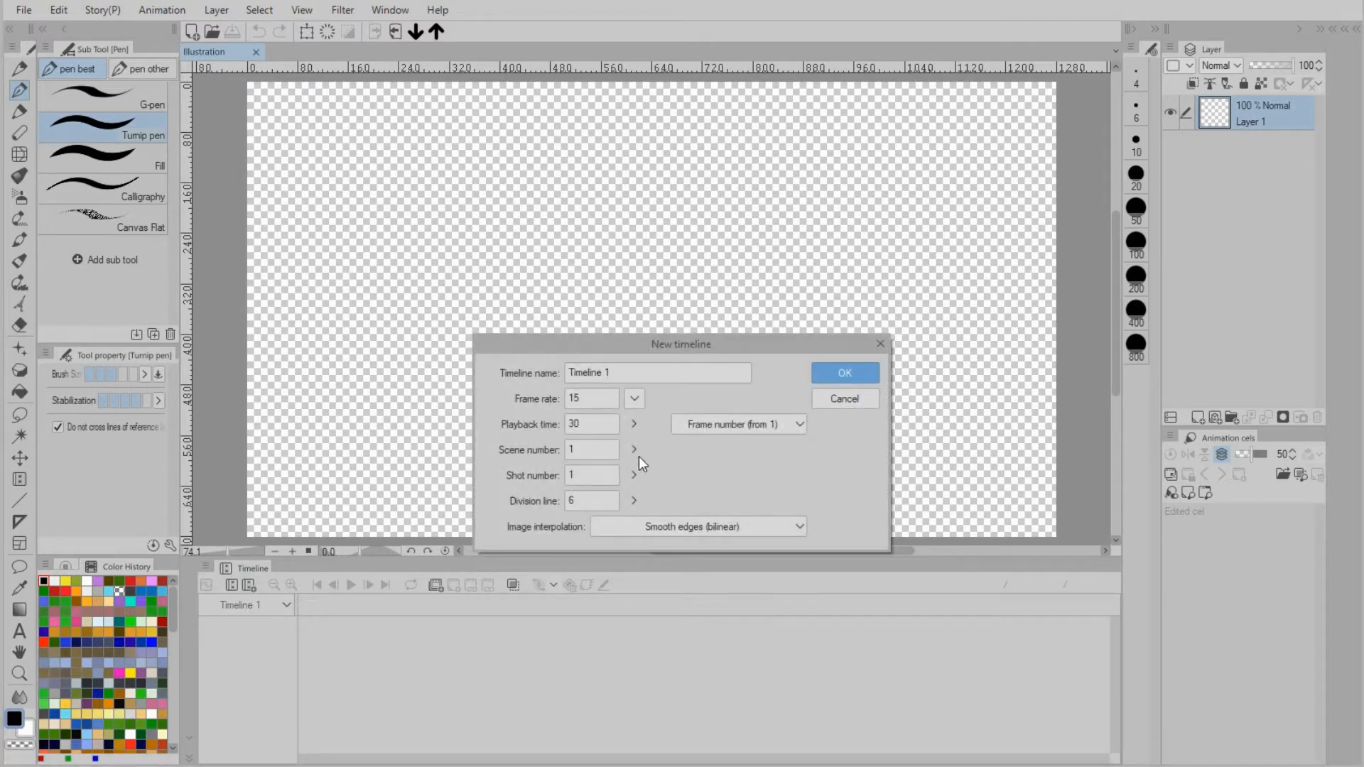
pyautogui.click(834, 369)
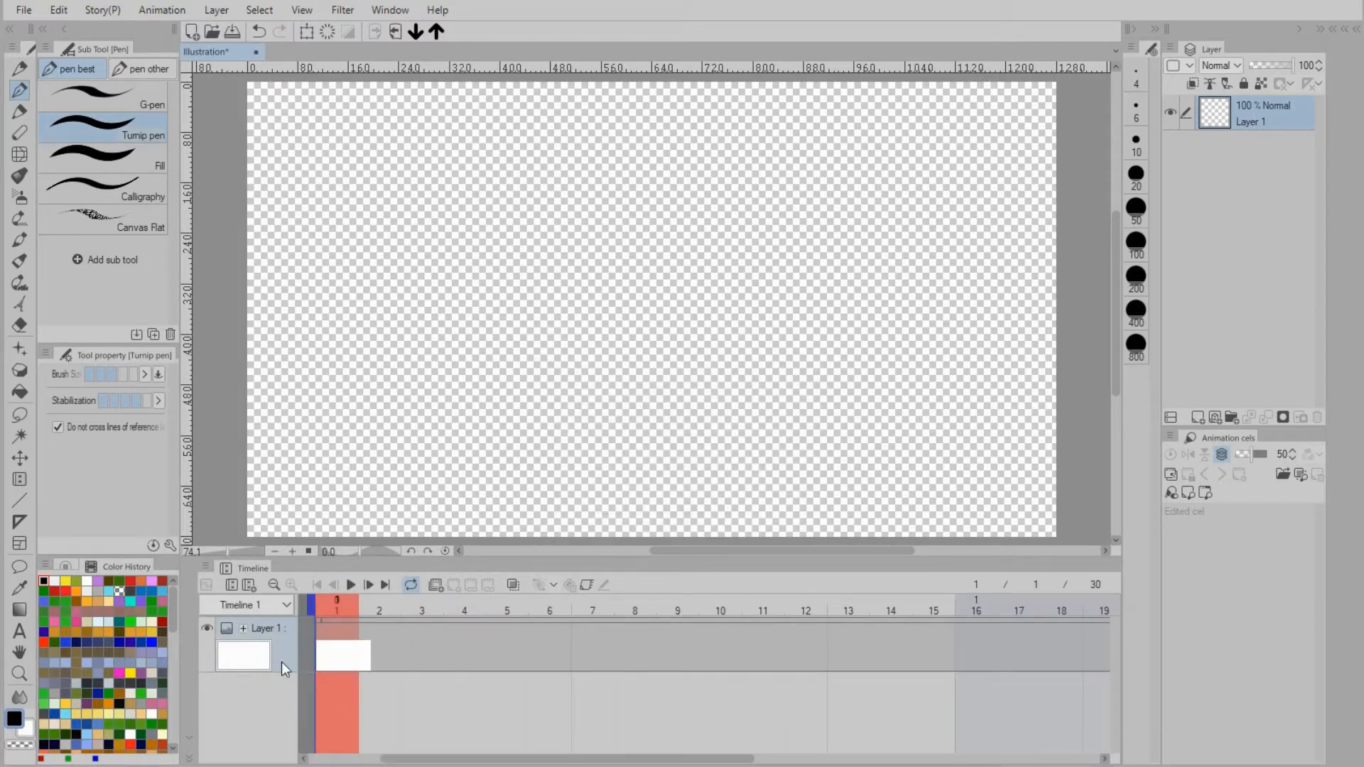
pyautogui.click(205, 566)
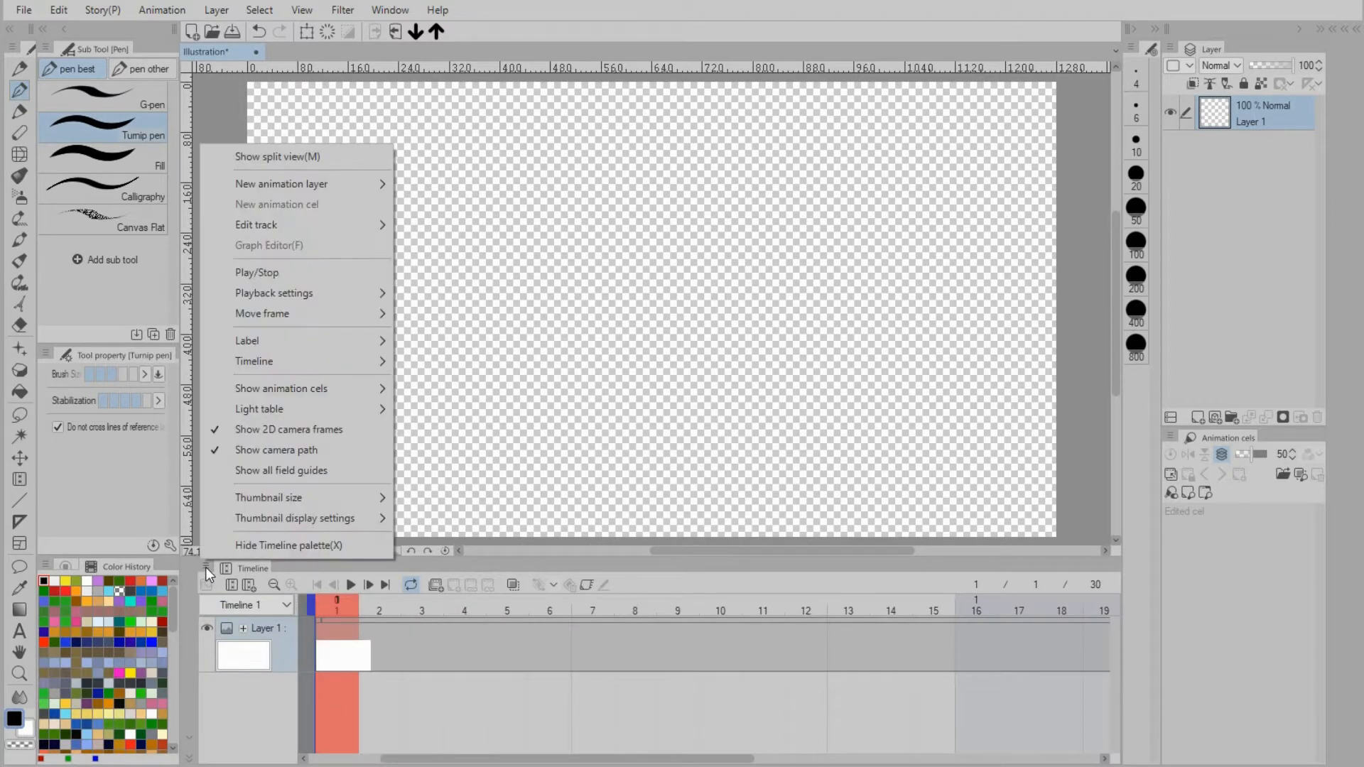
pyautogui.moveTo(267, 501)
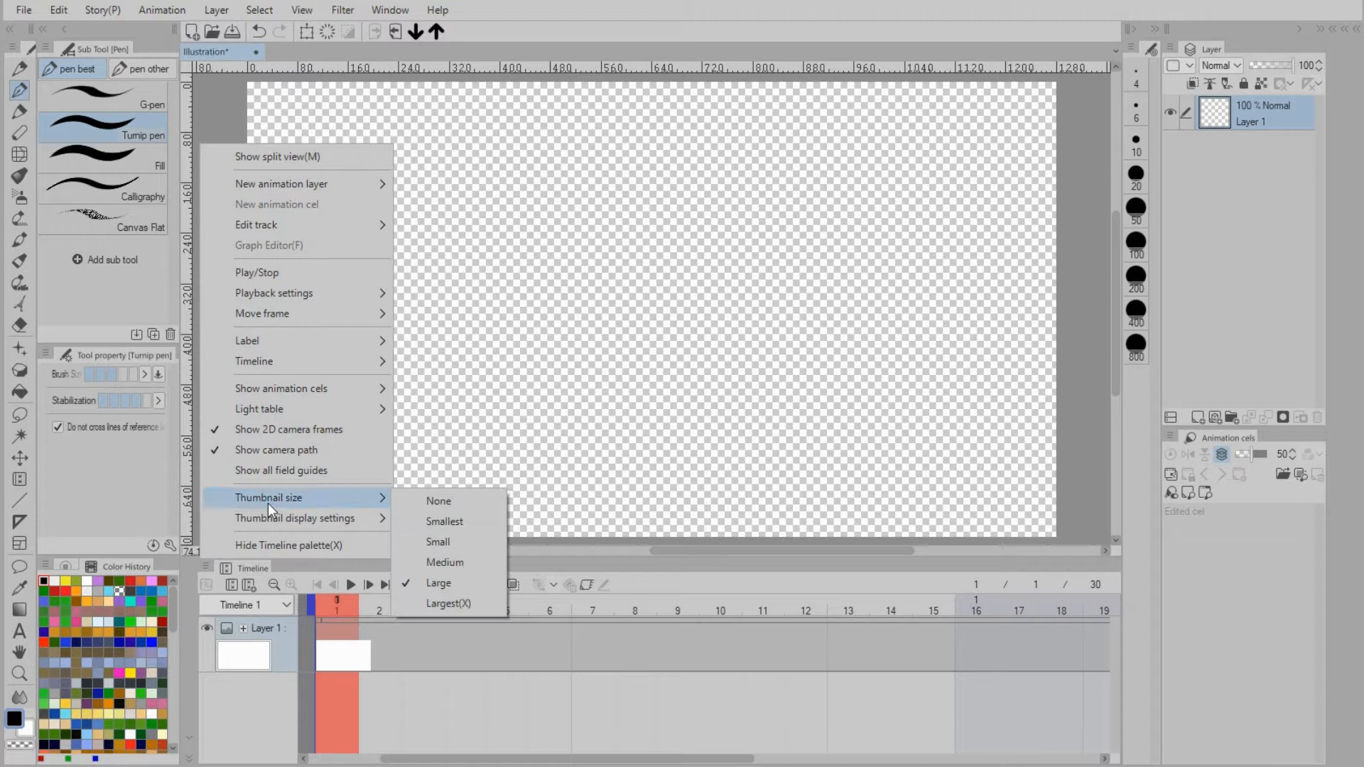
pyautogui.click(445, 500)
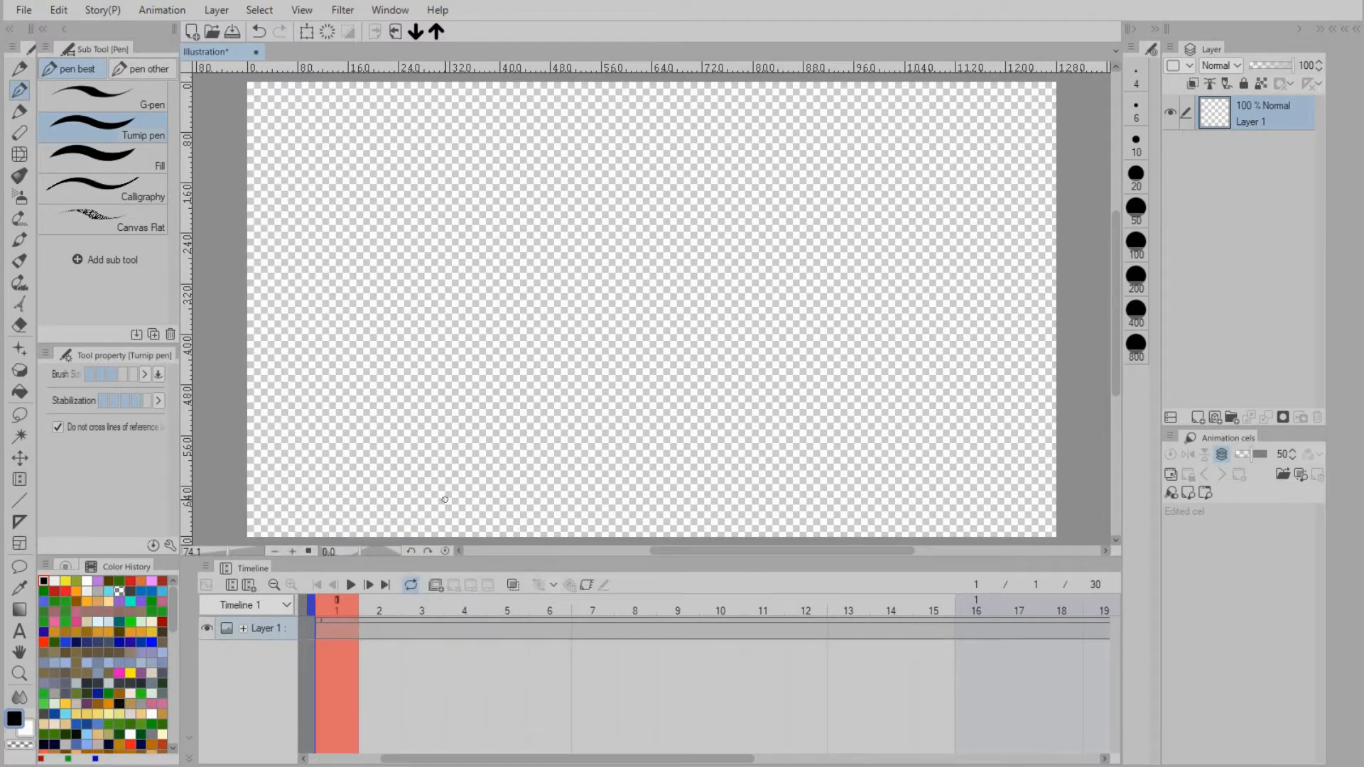
pyautogui.click(274, 584)
pyautogui.click(275, 585)
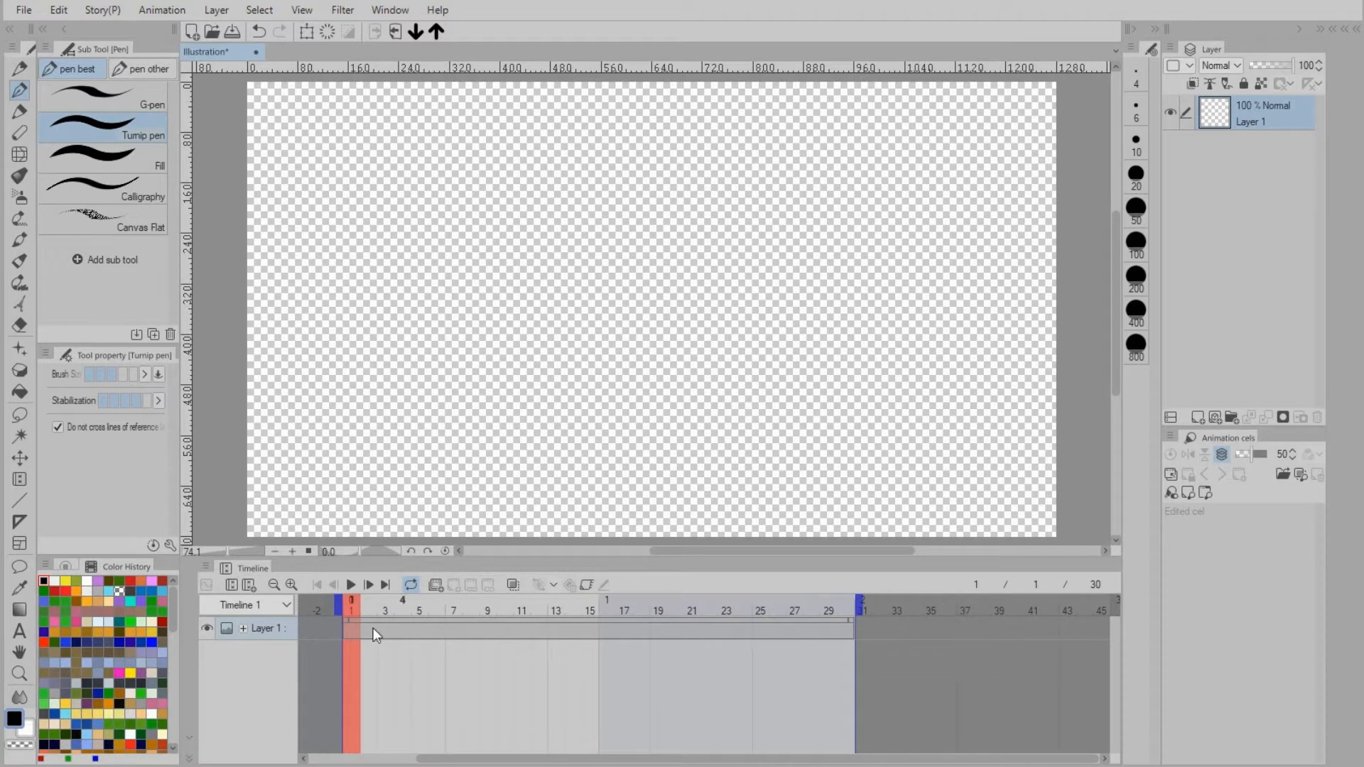
pyautogui.click(385, 609)
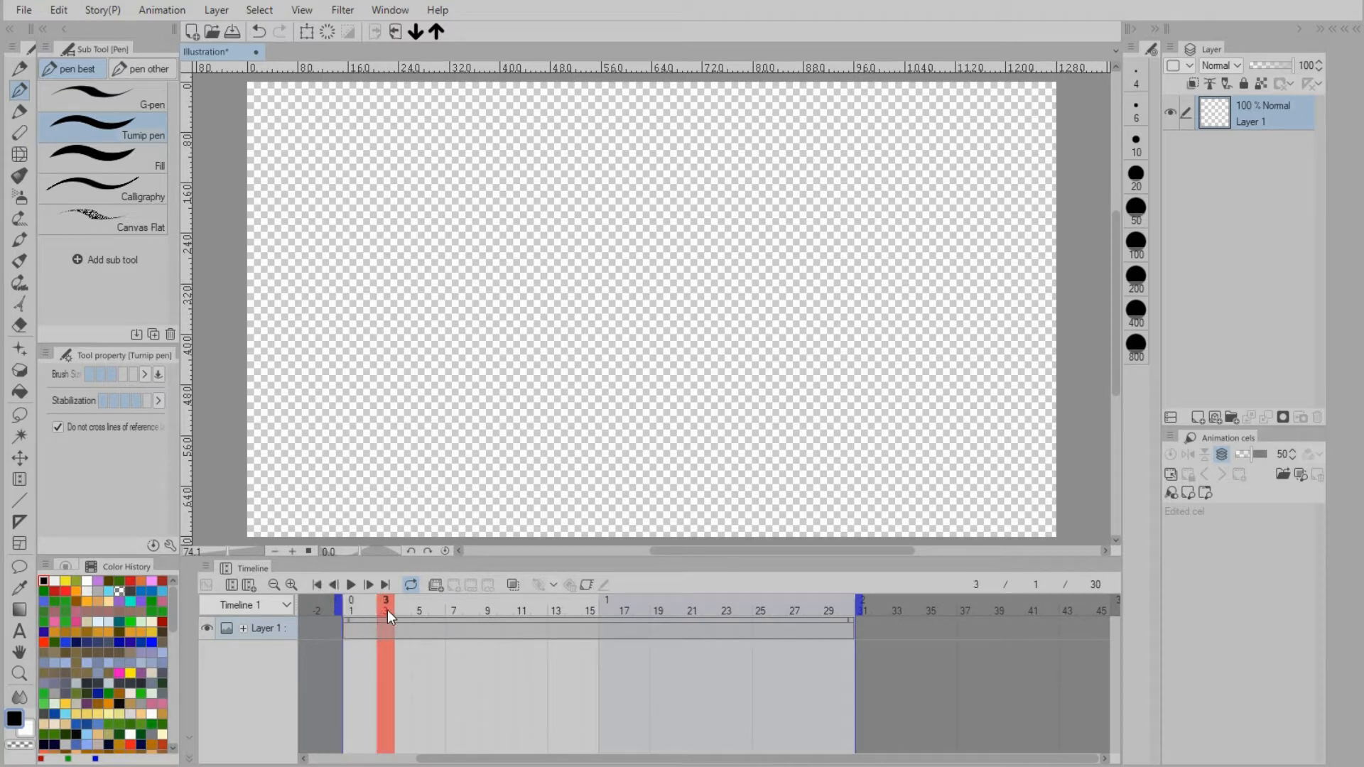
pyautogui.click(349, 608)
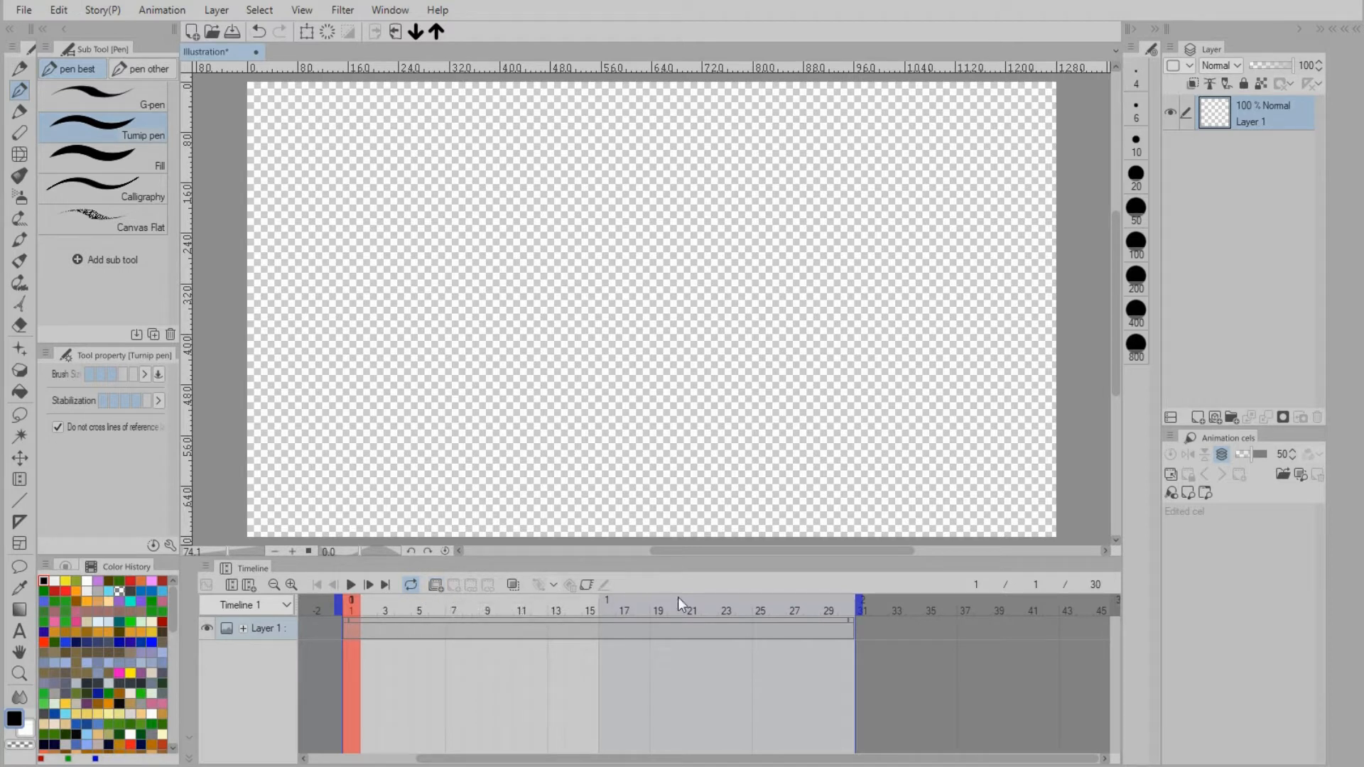
# Add an animation folder, and fill the whole Background layer with off-white before hiding that layer.
pyautogui.click(431, 586)
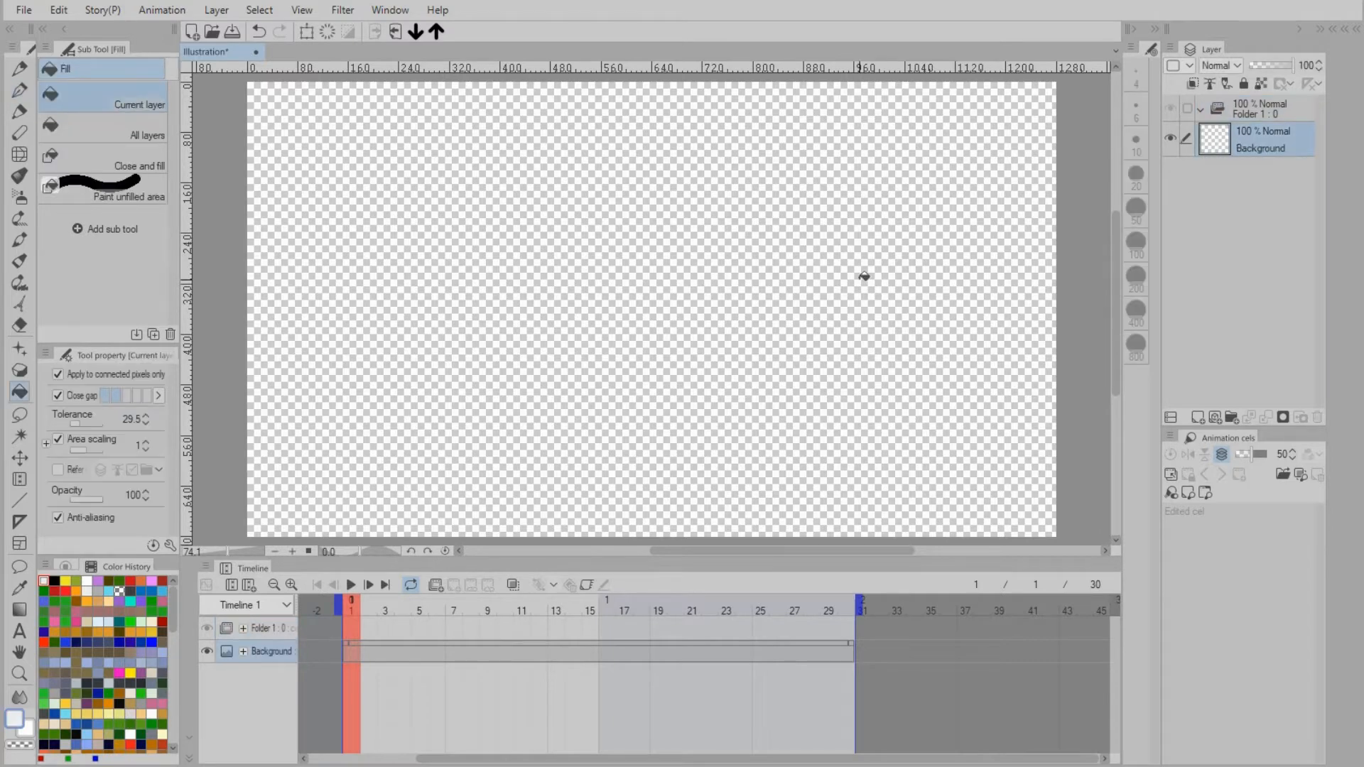
pyautogui.click(864, 277)
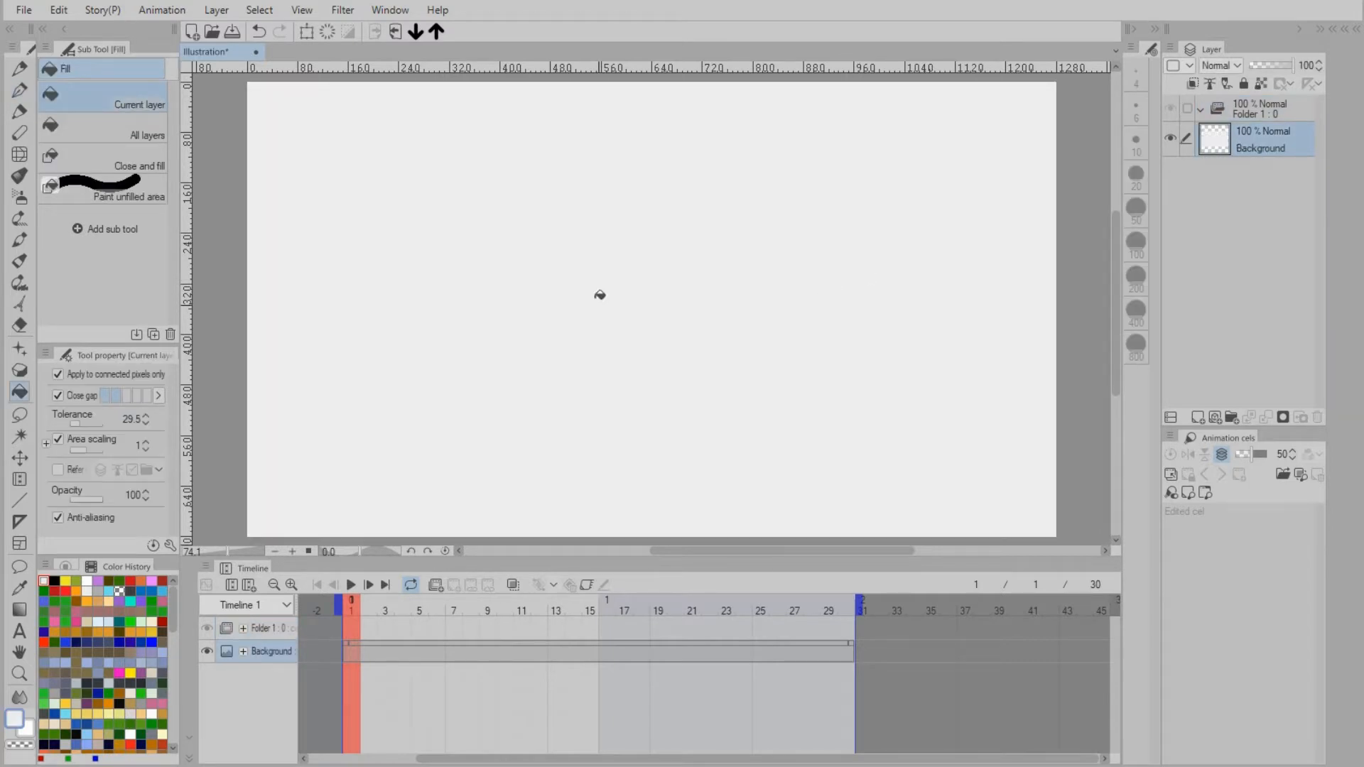
pyautogui.click(1171, 138)
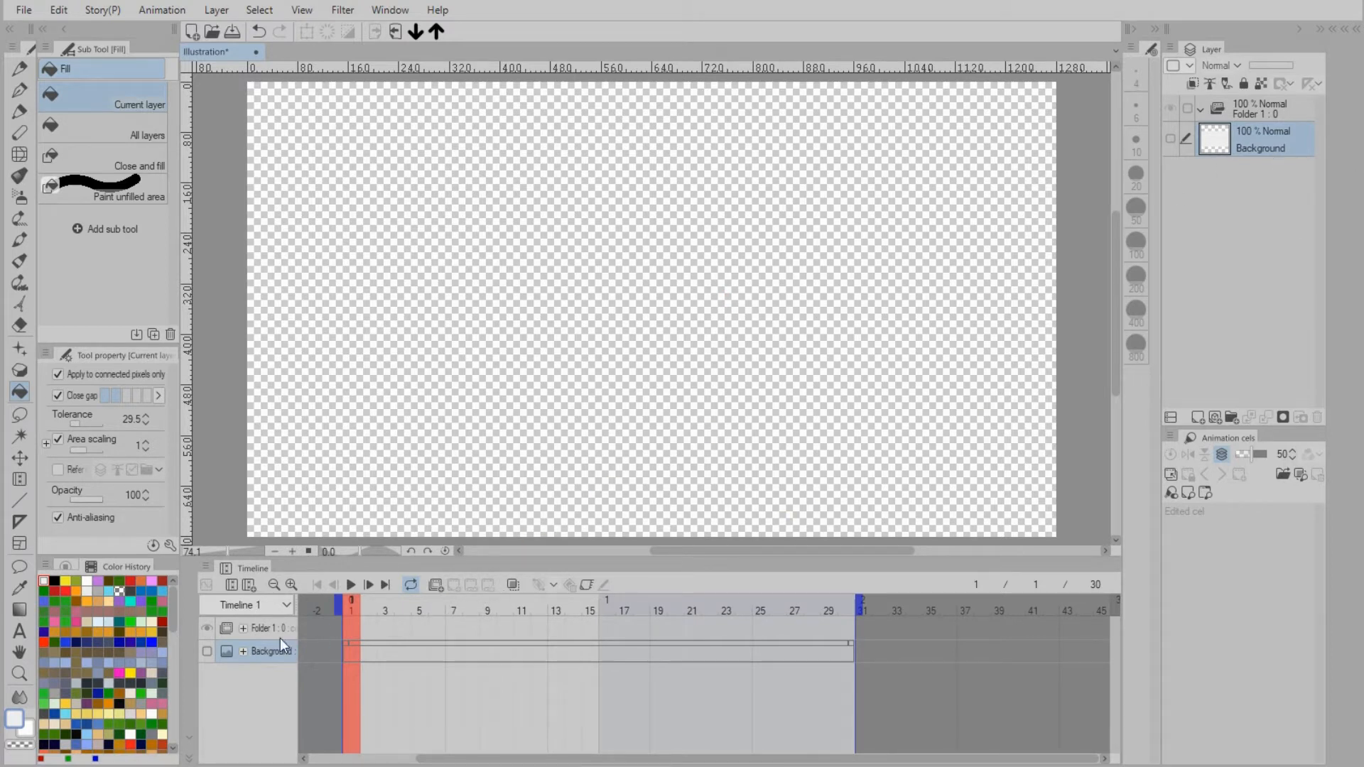
# Add a first cel to the animation folder at frame 1 and draw a black S-shaped curve on it with the Turnip pen.
pyautogui.click(254, 628)
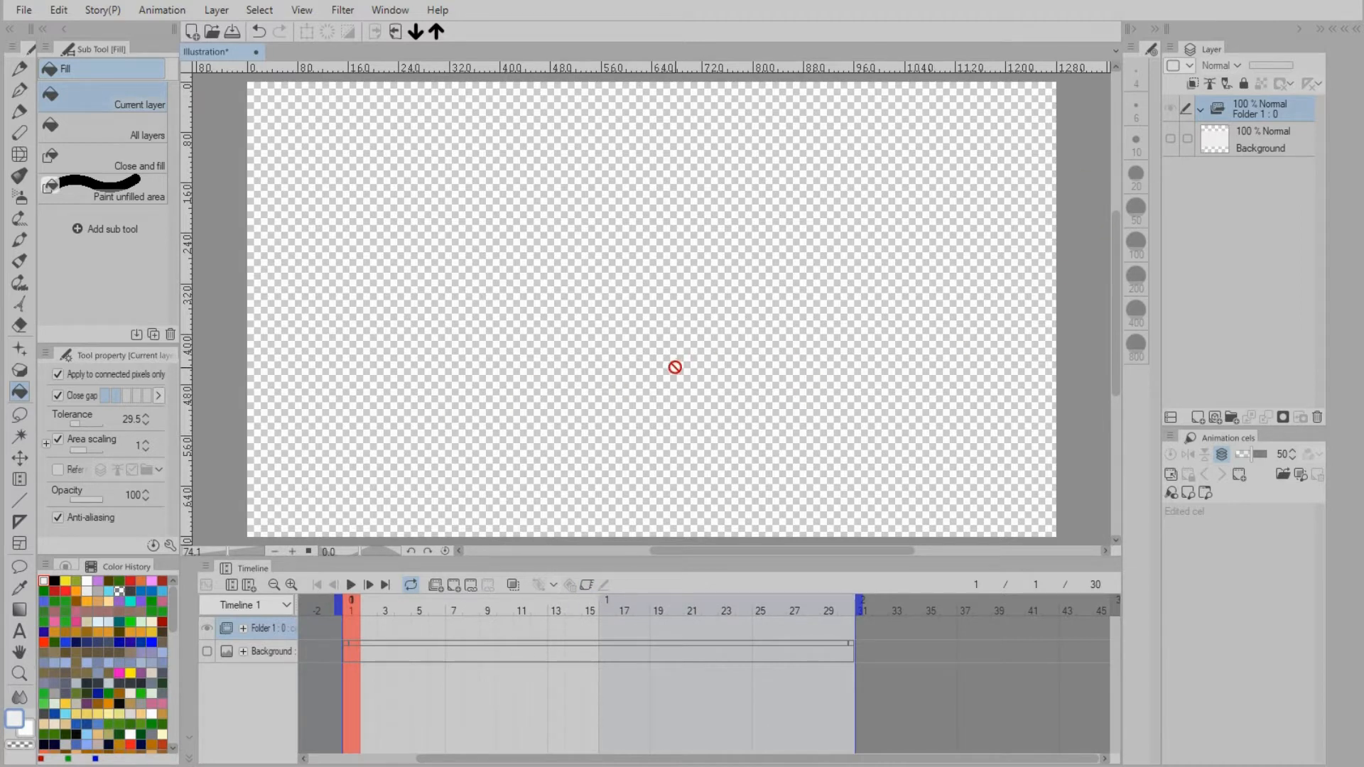
pyautogui.press('p')
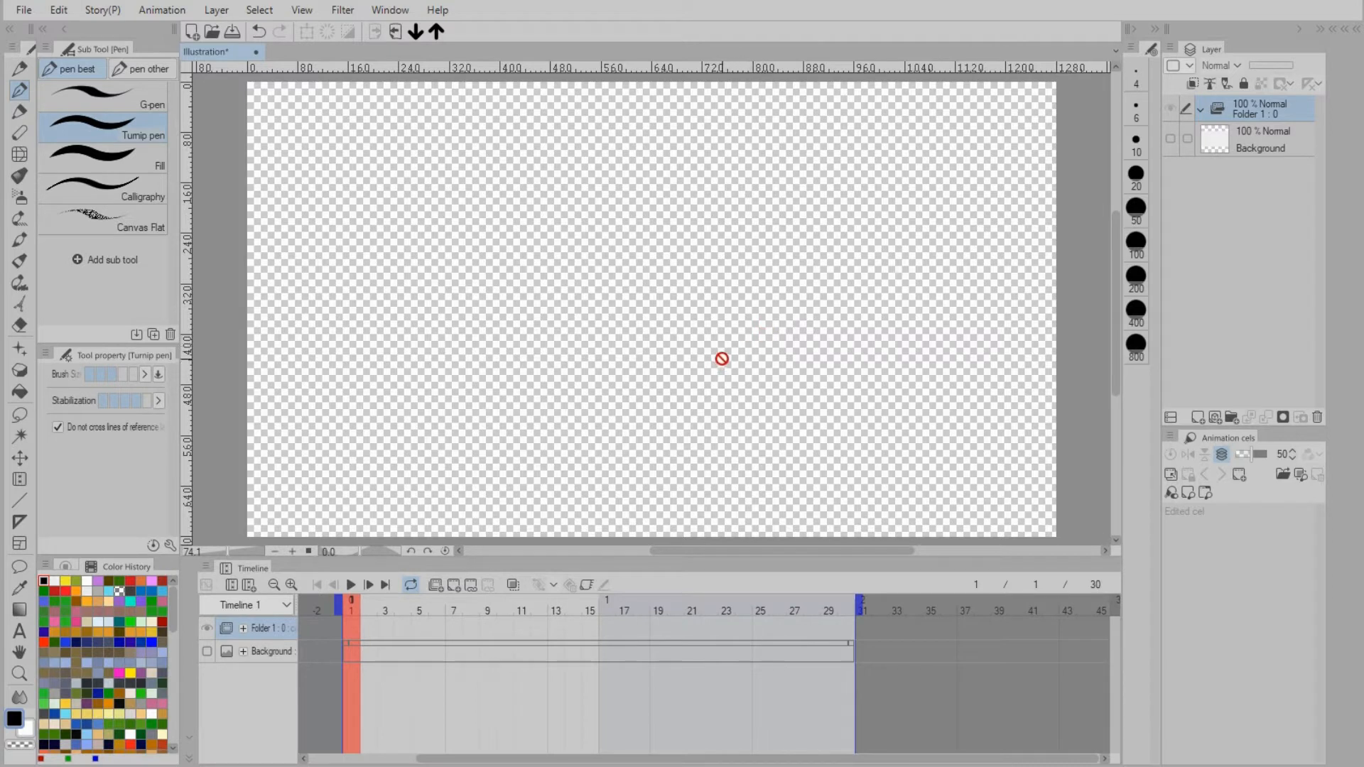
pyautogui.click(453, 585)
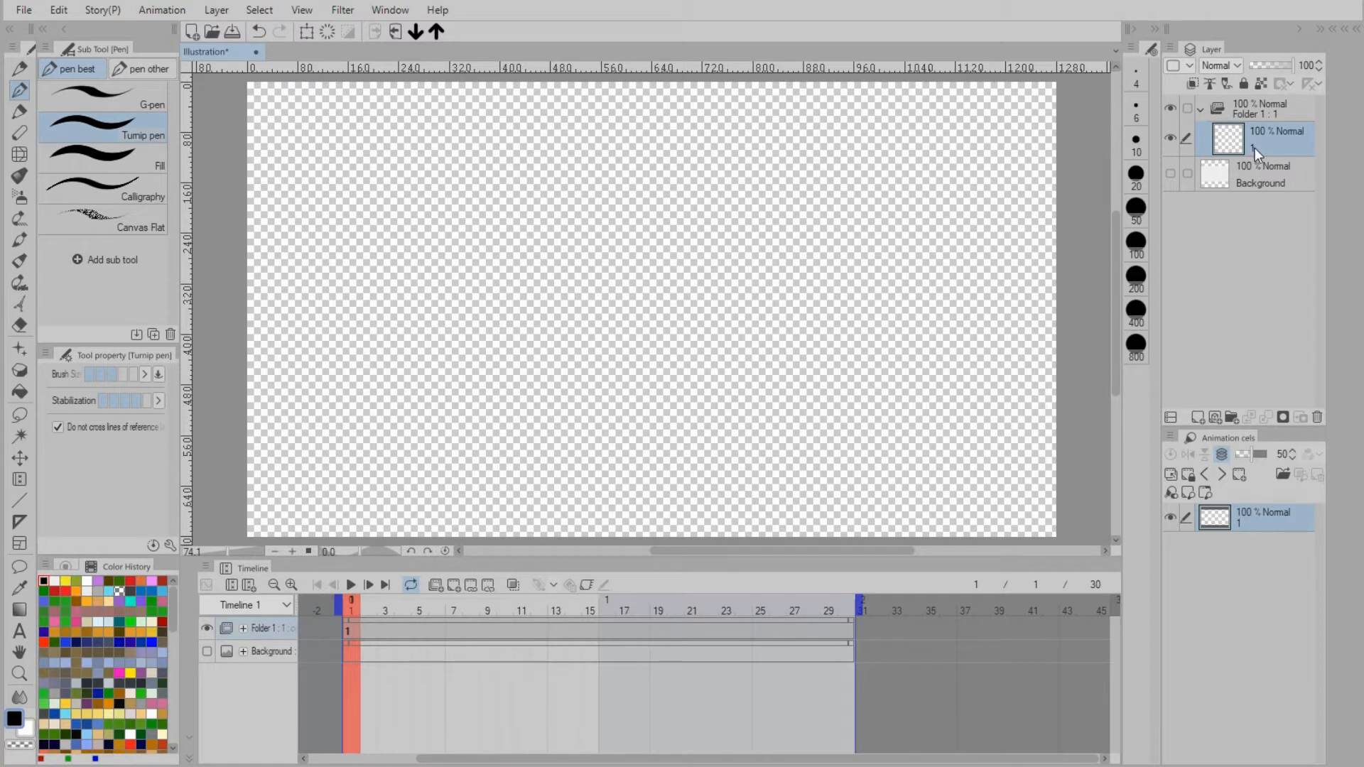
pyautogui.moveTo(533, 281)
pyautogui.mouseDown()
pyautogui.moveTo(502, 409)
pyautogui.moveTo(782, 316)
pyautogui.mouseUp()
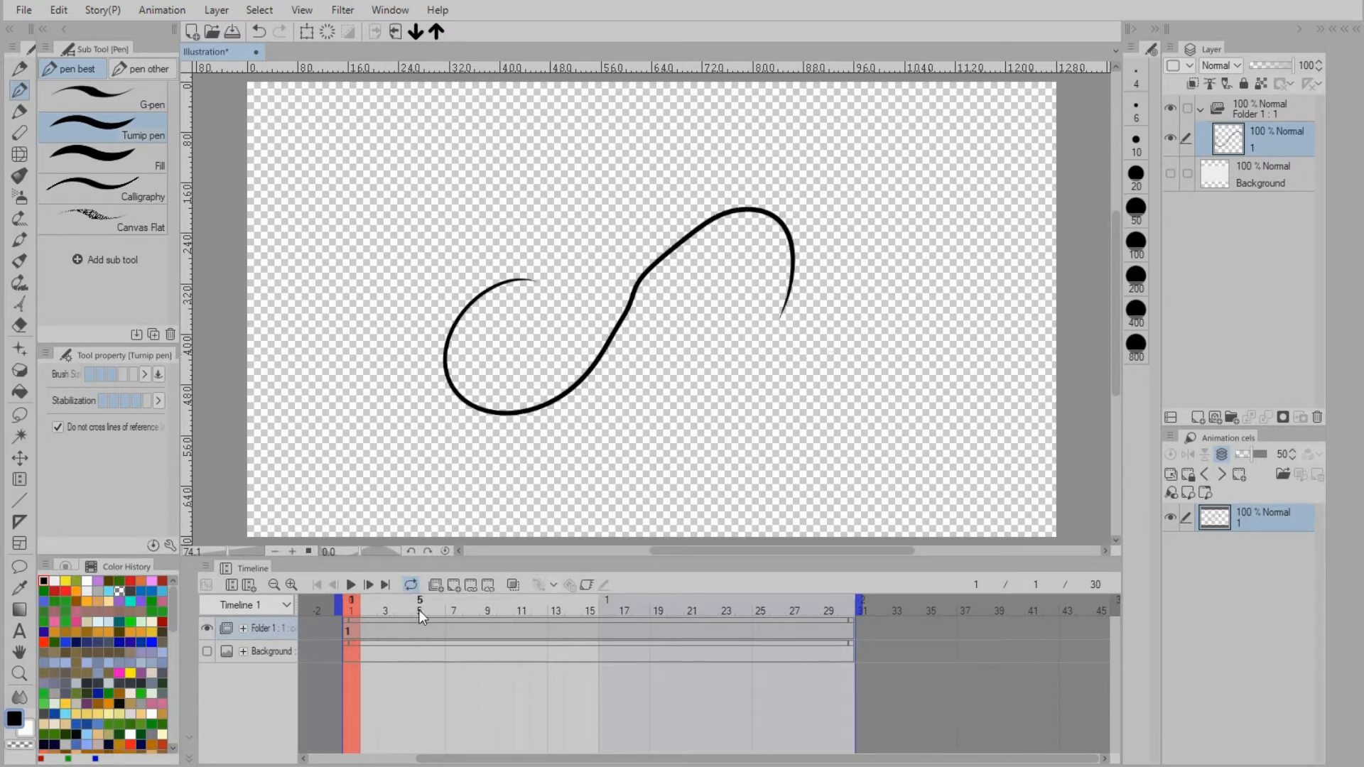
# Add a second cel at frame 3 and draw a wide U-shaped curve across the canvas on it.
pyautogui.click(384, 610)
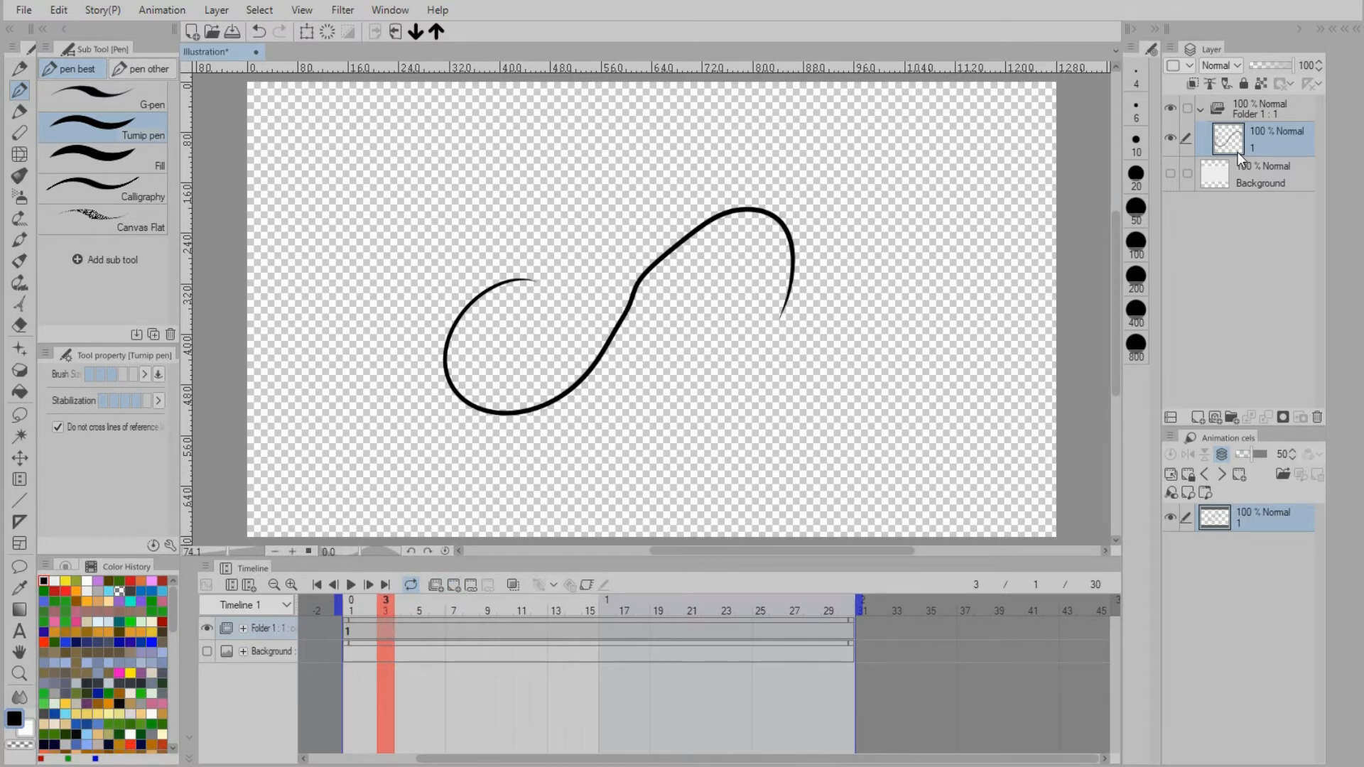
pyautogui.click(467, 579)
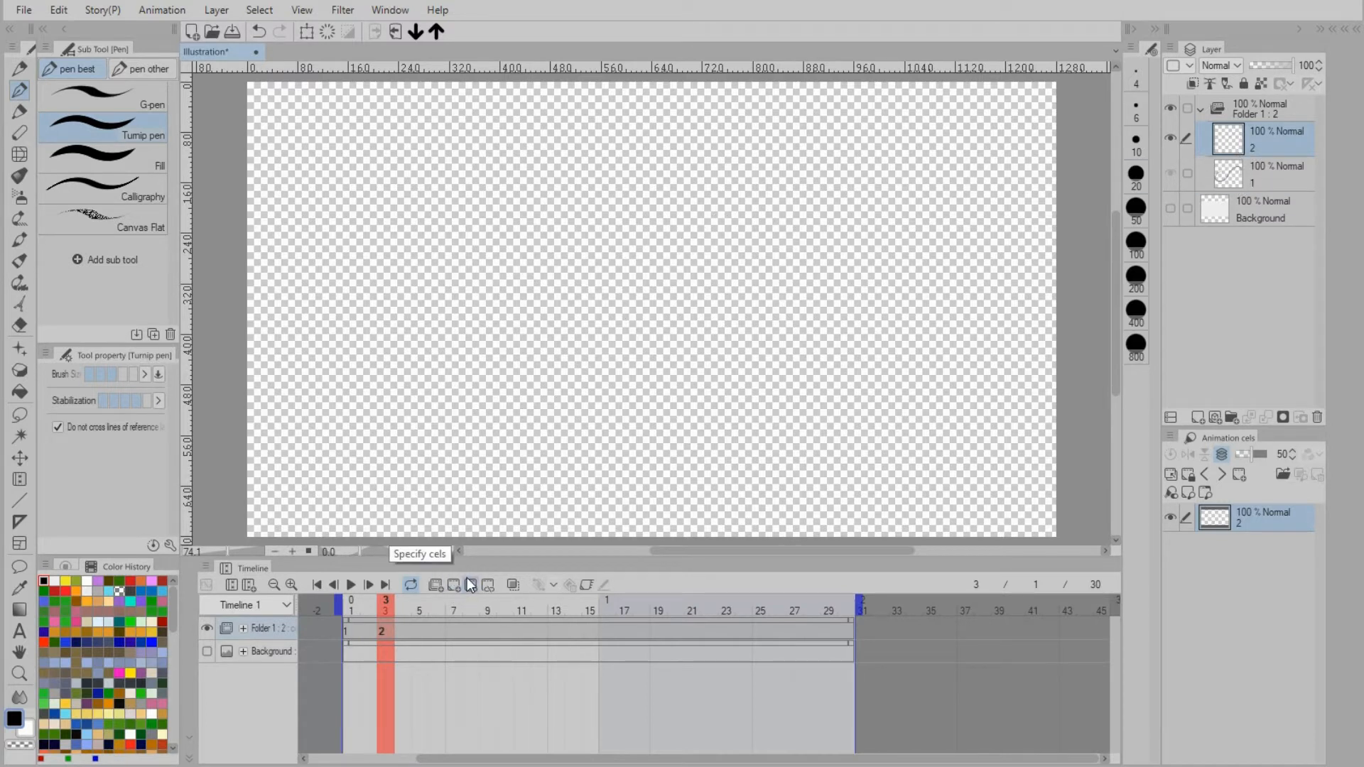
pyautogui.moveTo(347, 307)
pyautogui.mouseDown()
pyautogui.moveTo(678, 464)
pyautogui.moveTo(925, 243)
pyautogui.mouseUp()
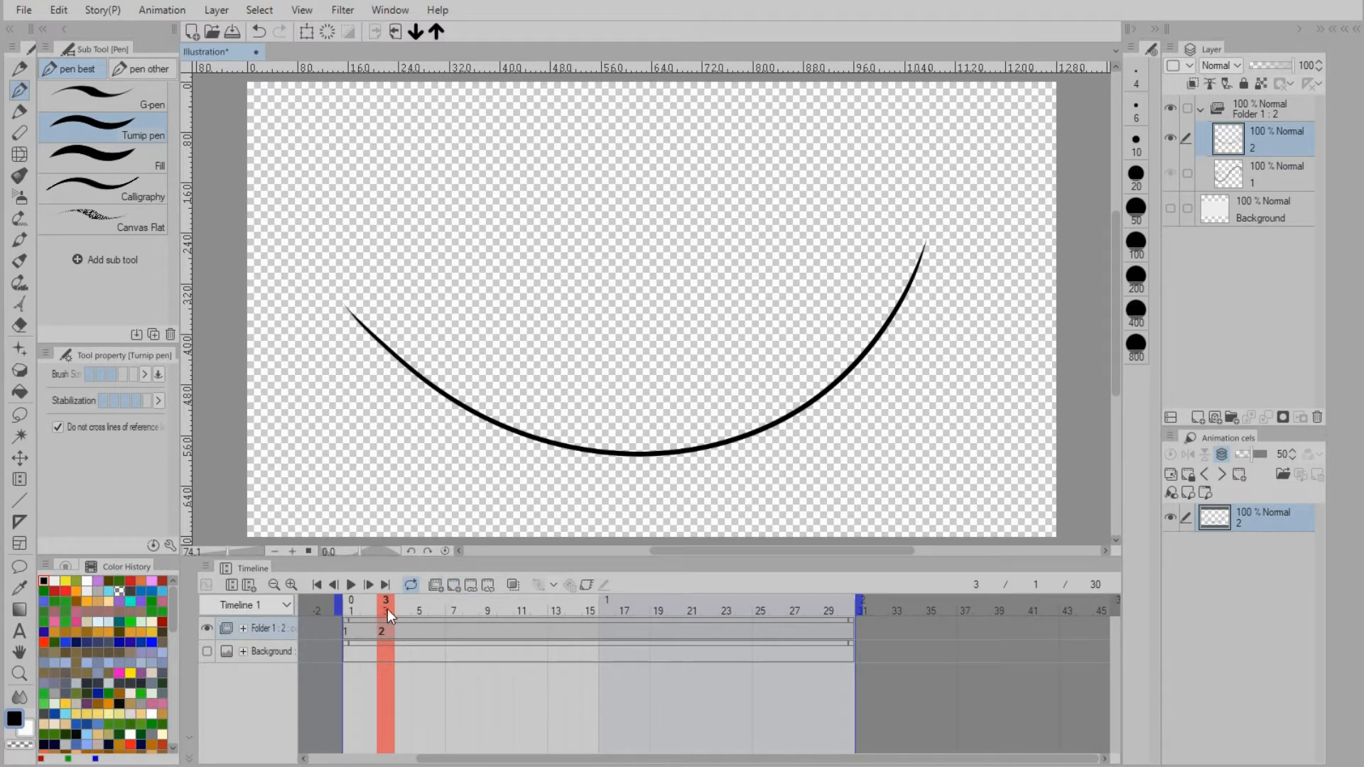
# Add a third cel at frame 5 and draw a shape like the numeral 3 mid-canvas on it.
pyautogui.click(453, 585)
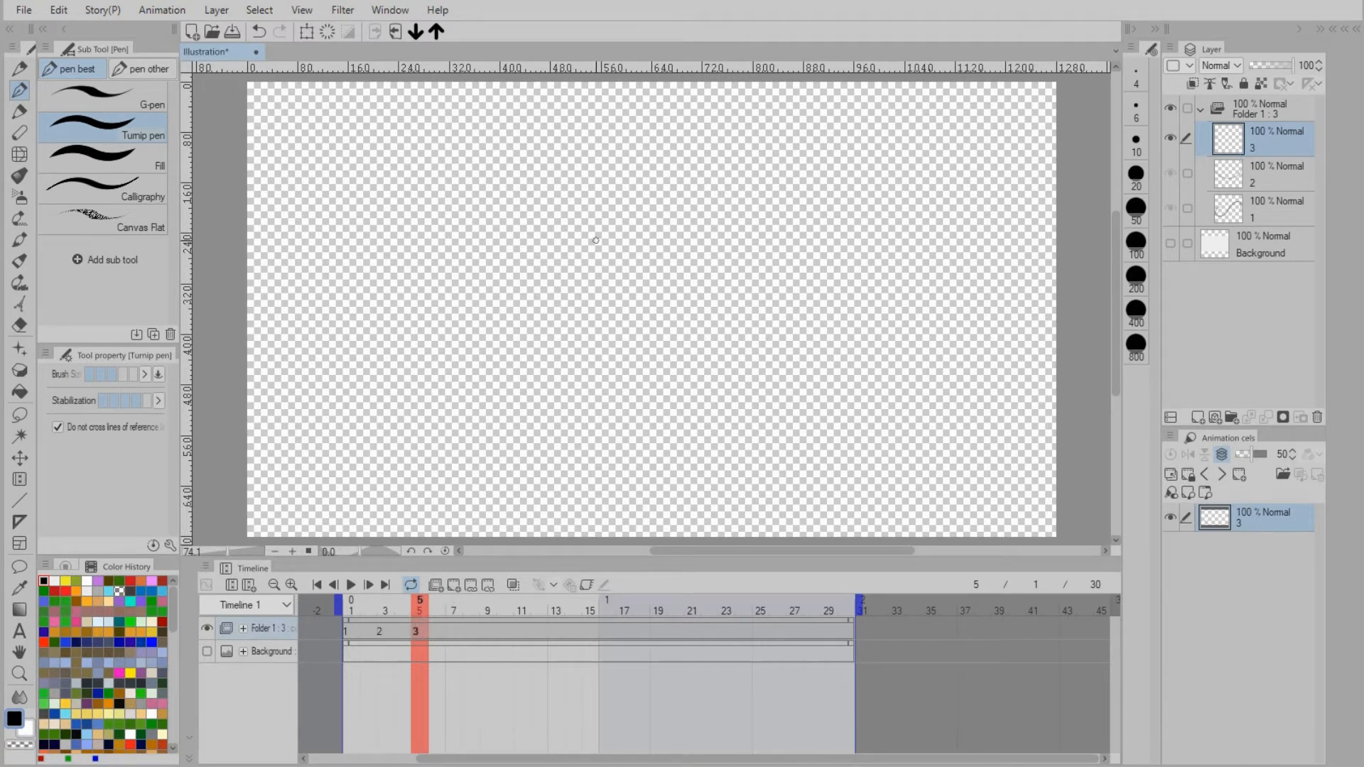
pyautogui.moveTo(579, 250); pyautogui.dragTo(682, 314)
pyautogui.moveTo(641, 390); pyautogui.dragTo(600, 479)
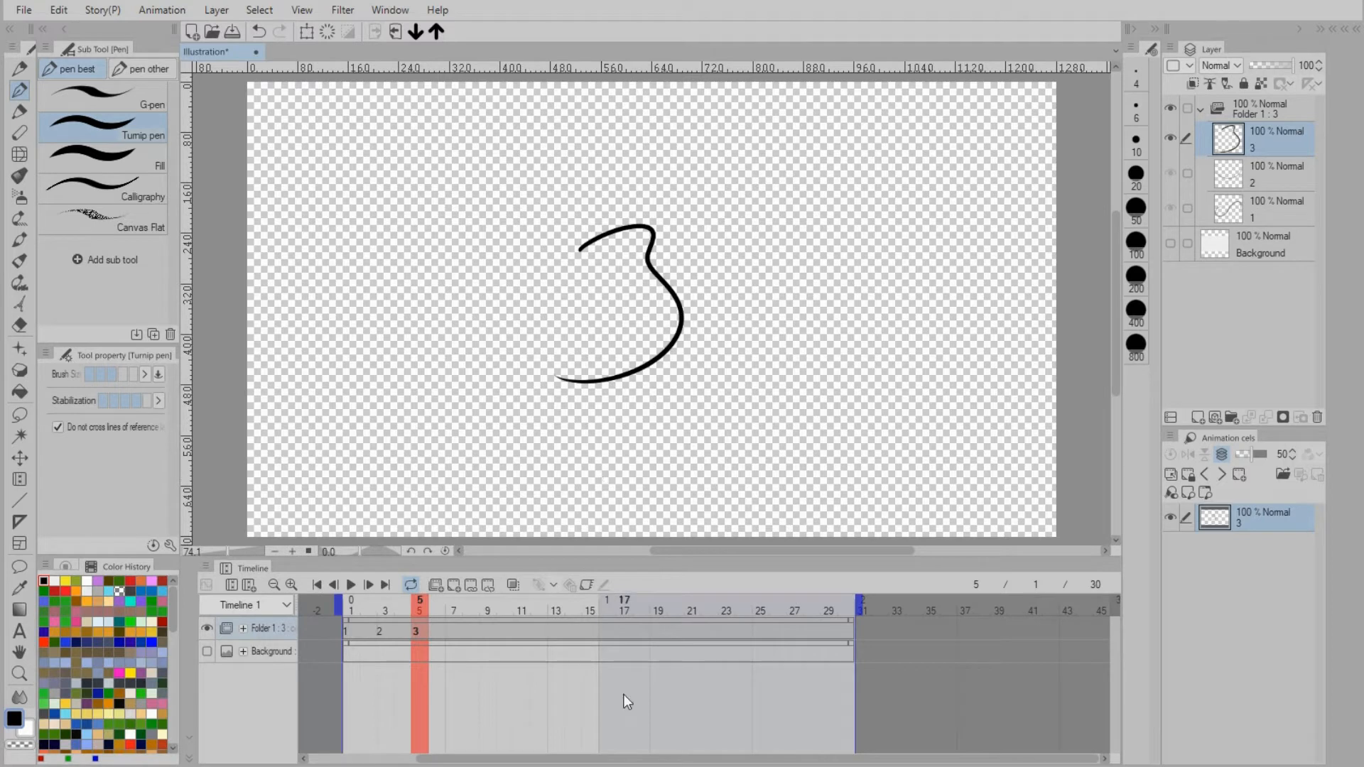
# Switch between cels 1, 2 and 3 in the animation folder to compare their drawings and timeline frames.
pyautogui.click(1241, 173)
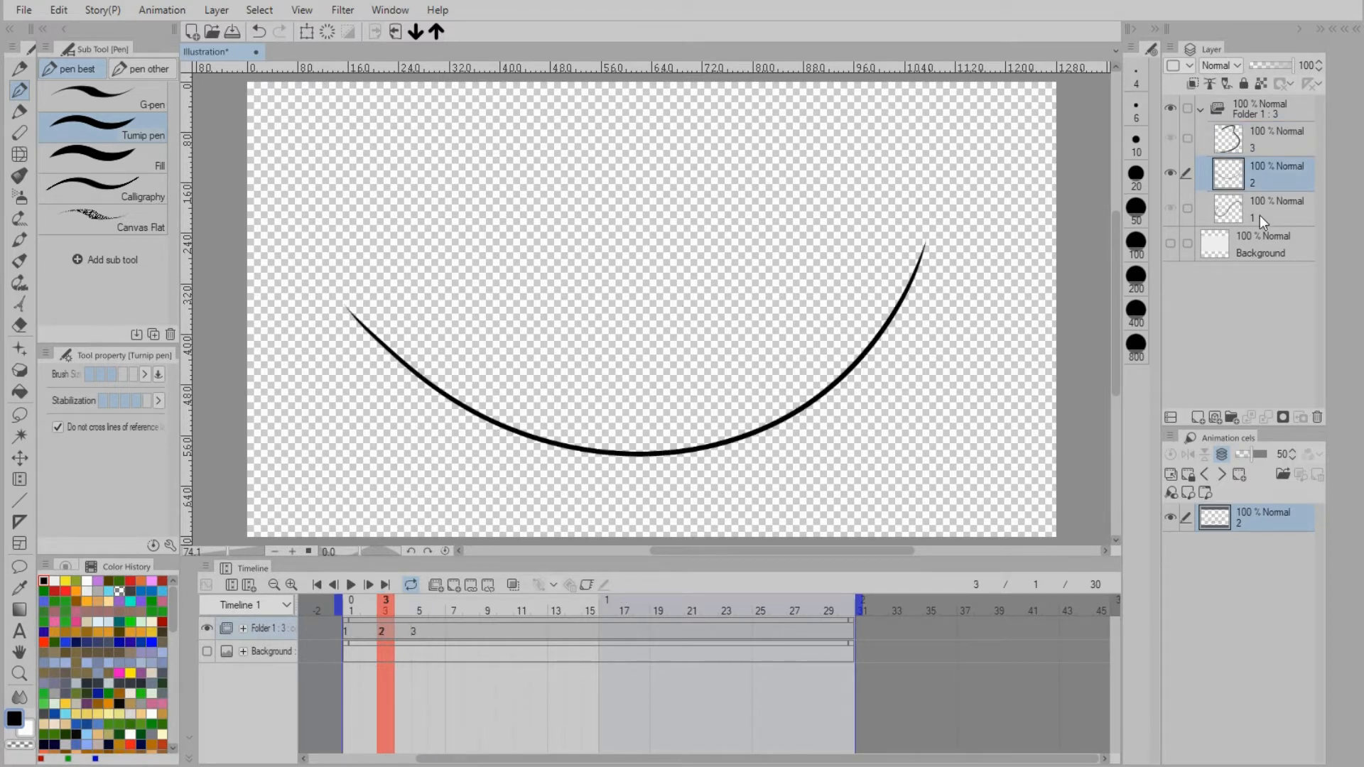
pyautogui.click(1262, 217)
pyautogui.click(1286, 144)
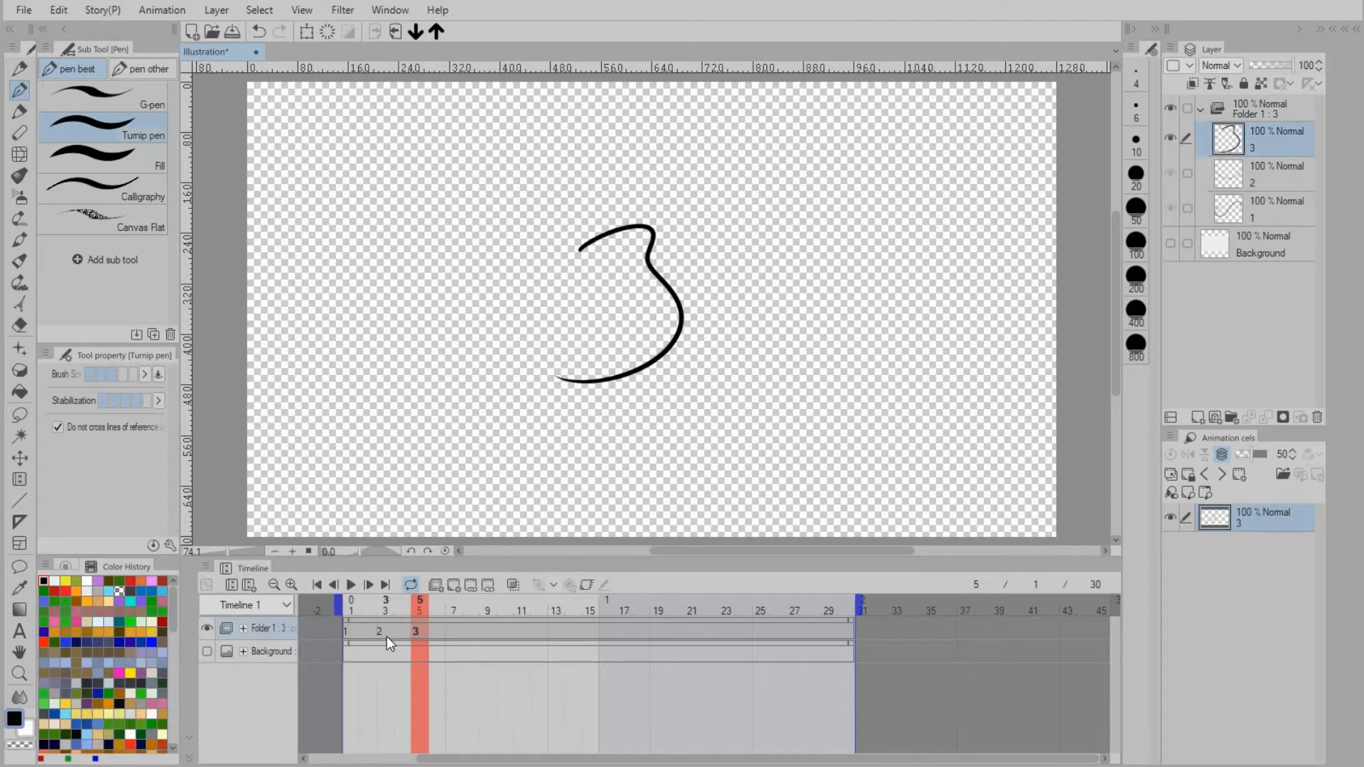
pyautogui.click(1251, 177)
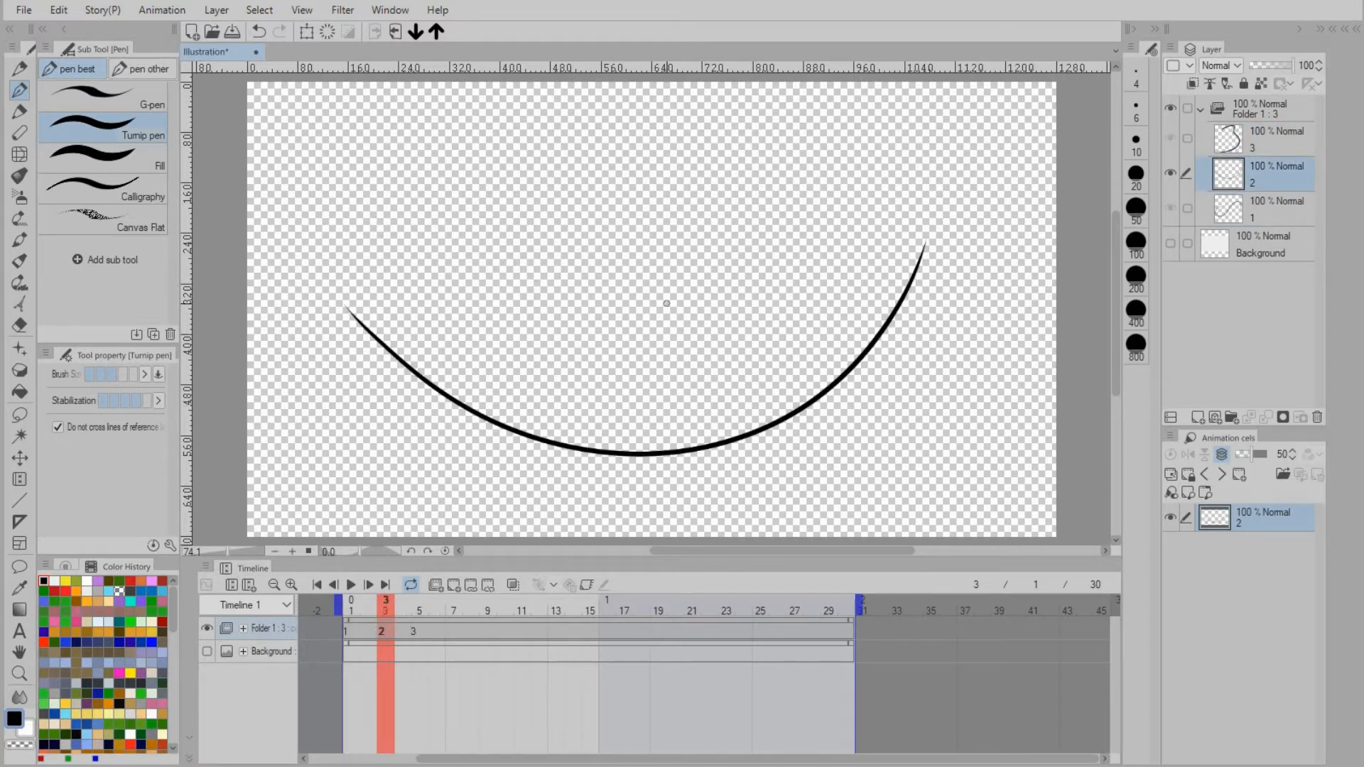
# Assign existing cel 1 to frame 7 of the animation folder and scrub around that frame to check it.
pyautogui.click(454, 607)
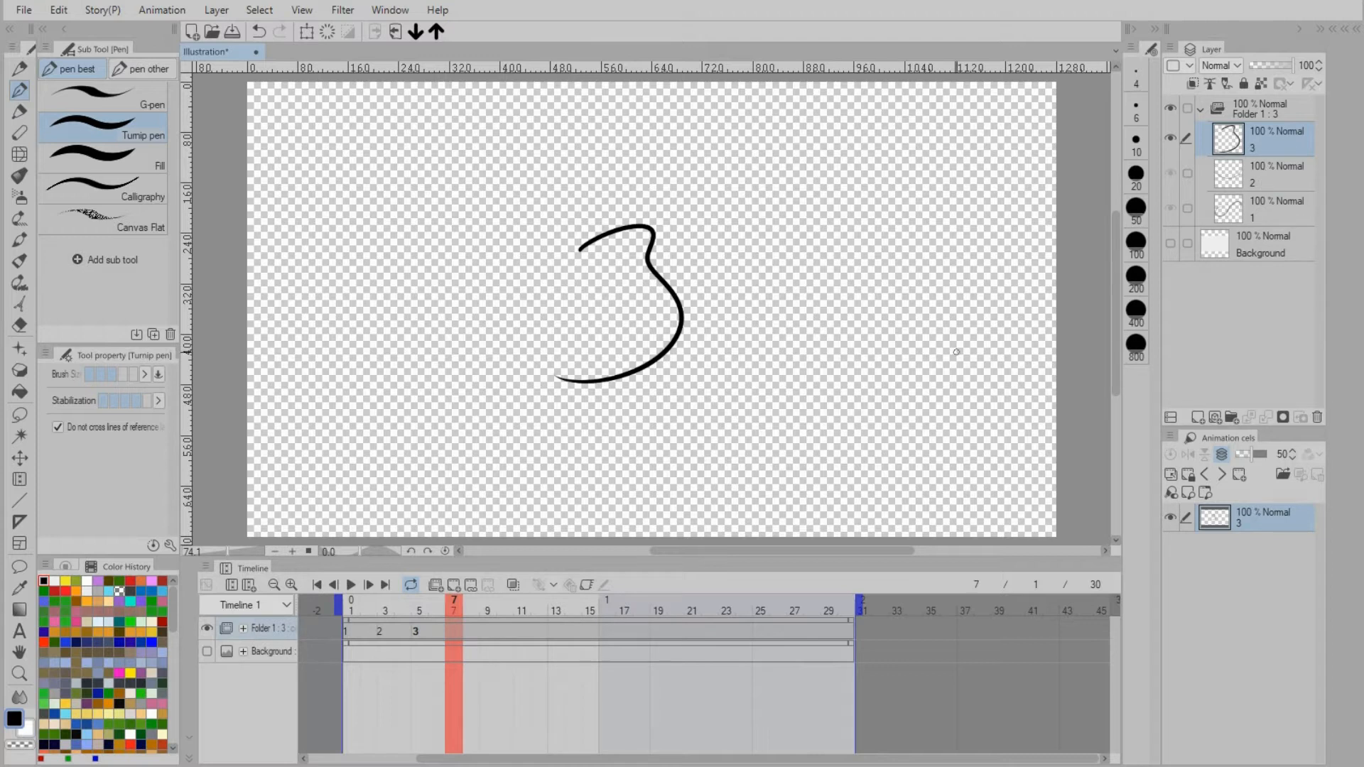
pyautogui.moveTo(450, 603)
pyautogui.mouseDown()
pyautogui.moveTo(783, 587)
pyautogui.moveTo(450, 614)
pyautogui.mouseUp()
pyautogui.click(468, 584)
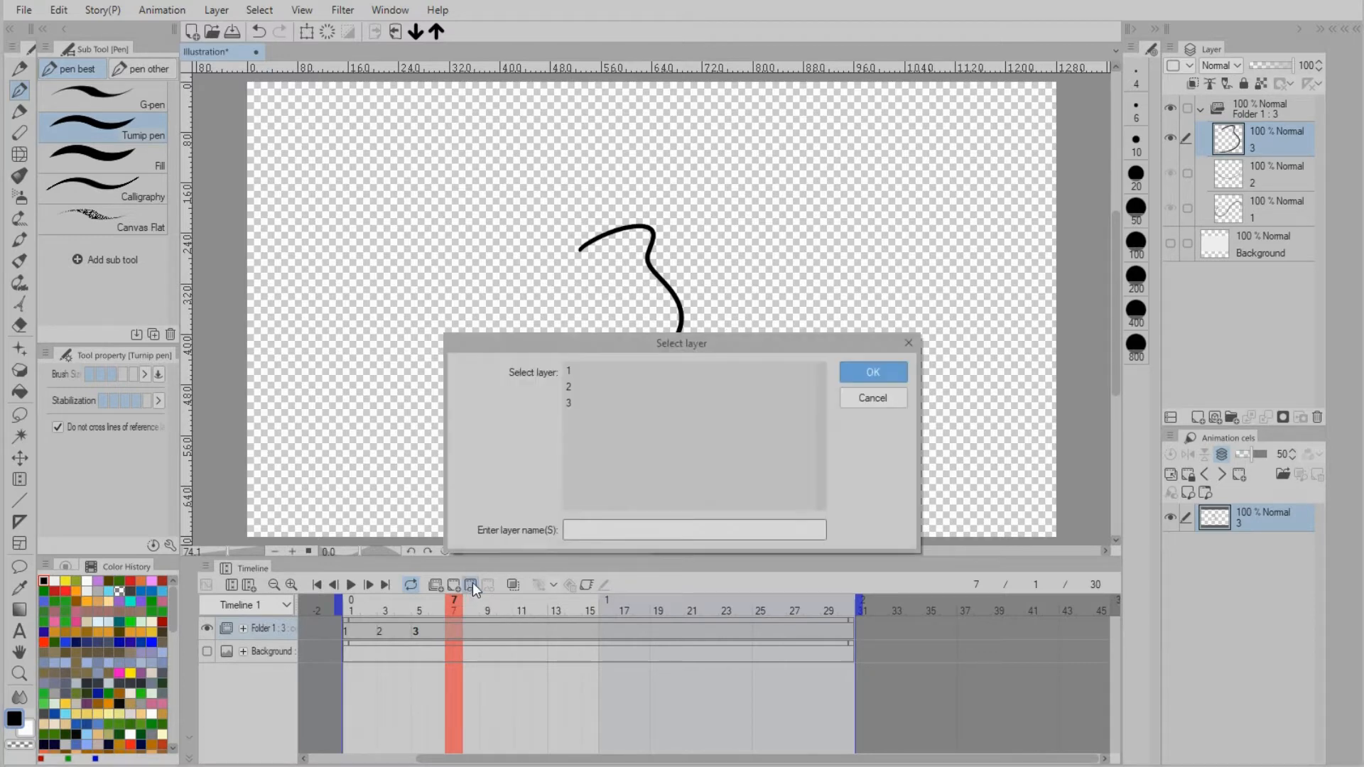
pyautogui.click(579, 370)
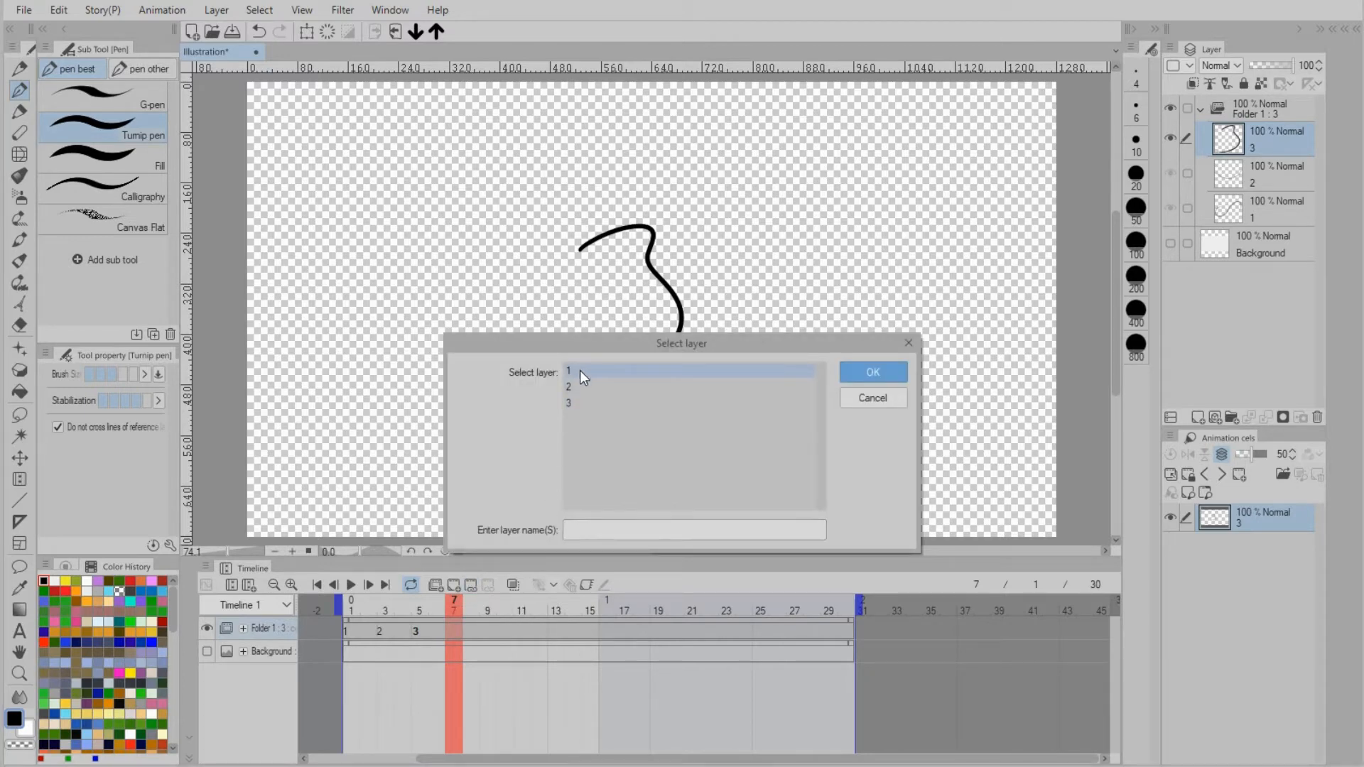
pyautogui.doubleClick(761, 370)
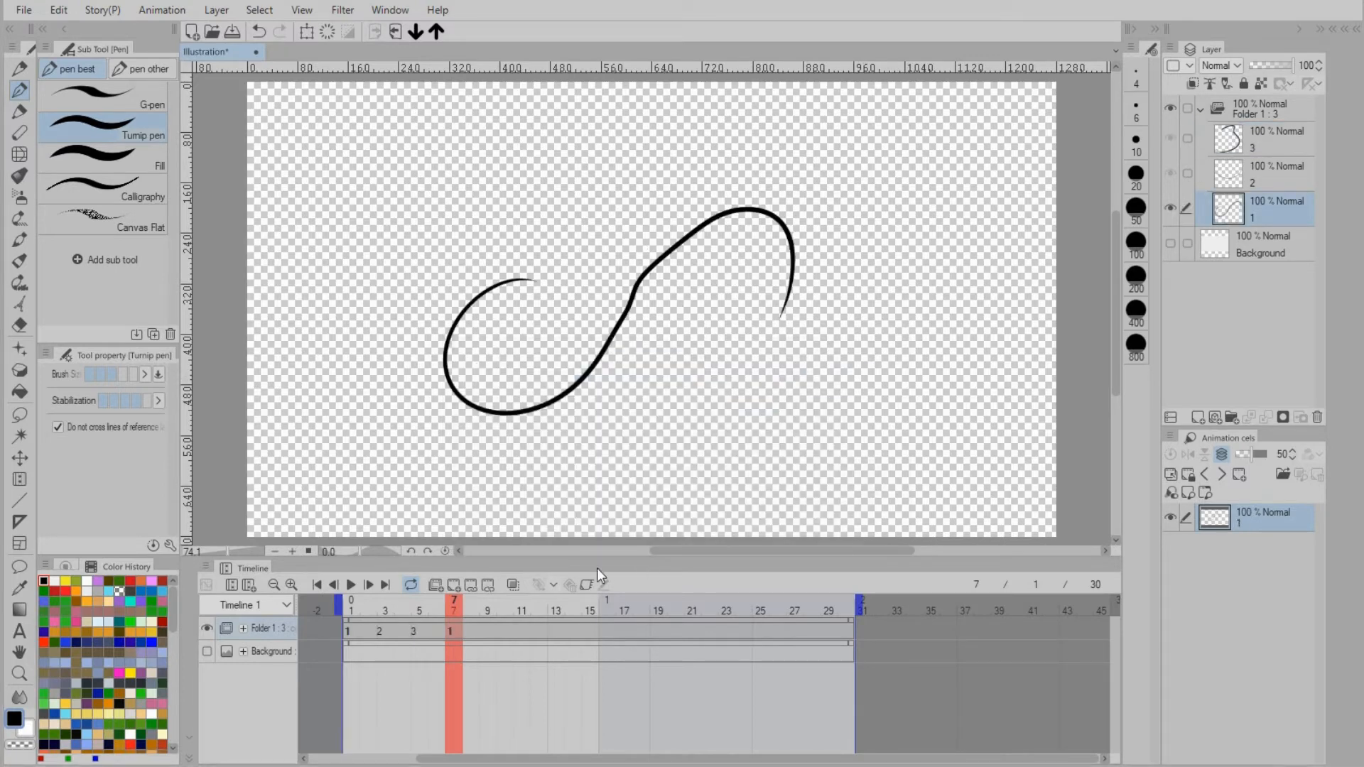
pyautogui.moveTo(486, 599); pyautogui.dragTo(459, 615)
# Remove the cel 3 assignment from frame 5 of the animation folder, then assign cel 3 to that frame again.
pyautogui.click(414, 629)
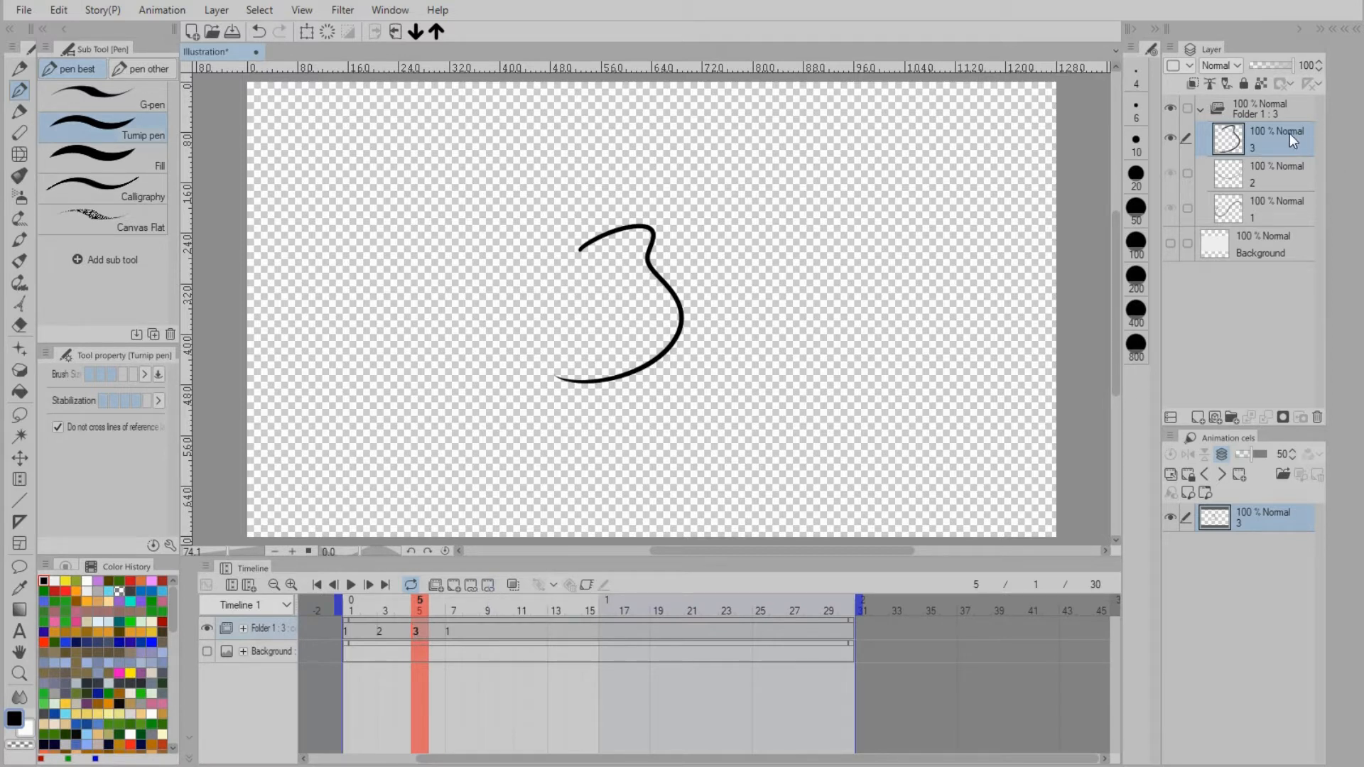
pyautogui.click(489, 585)
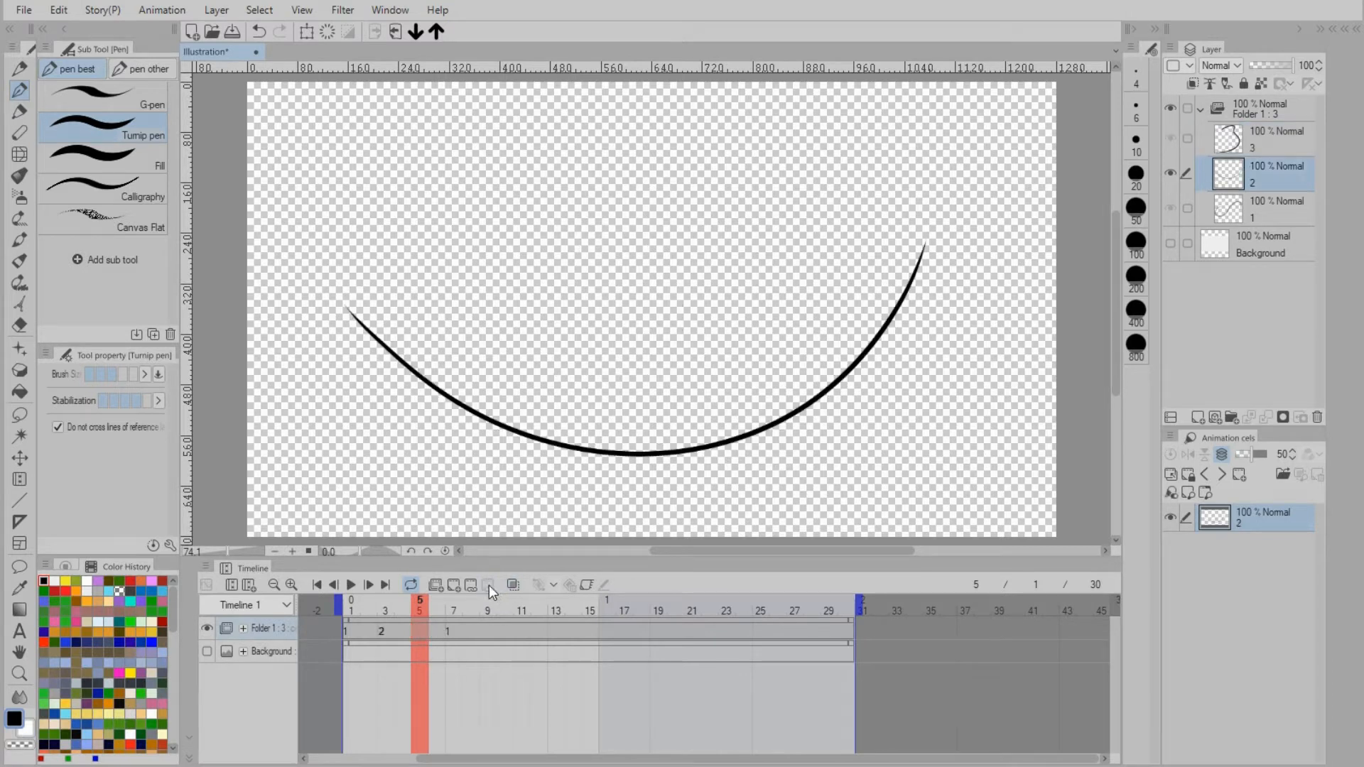
pyautogui.moveTo(360, 596)
pyautogui.mouseDown()
pyautogui.moveTo(451, 595)
pyautogui.moveTo(366, 607)
pyautogui.moveTo(453, 607)
pyautogui.mouseUp()
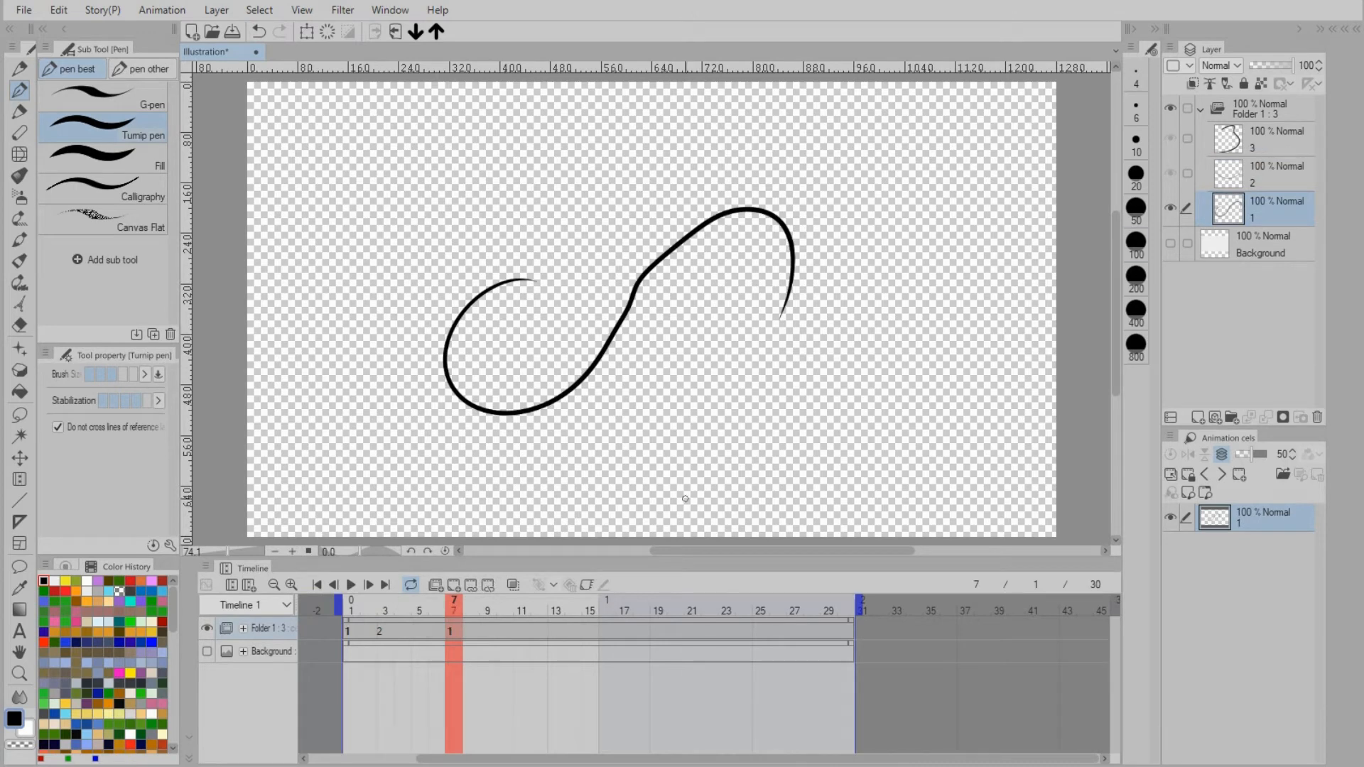
pyautogui.click(416, 611)
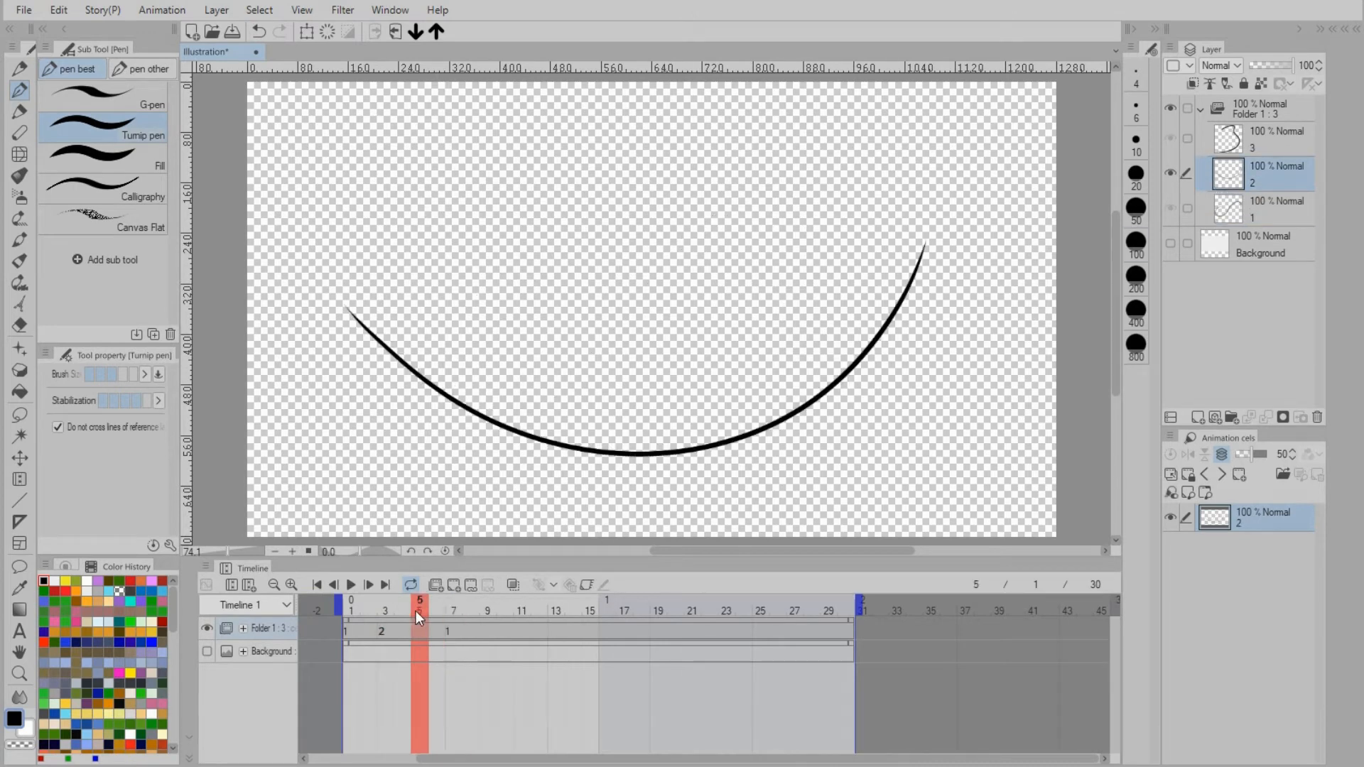
pyautogui.click(469, 584)
pyautogui.click(625, 400)
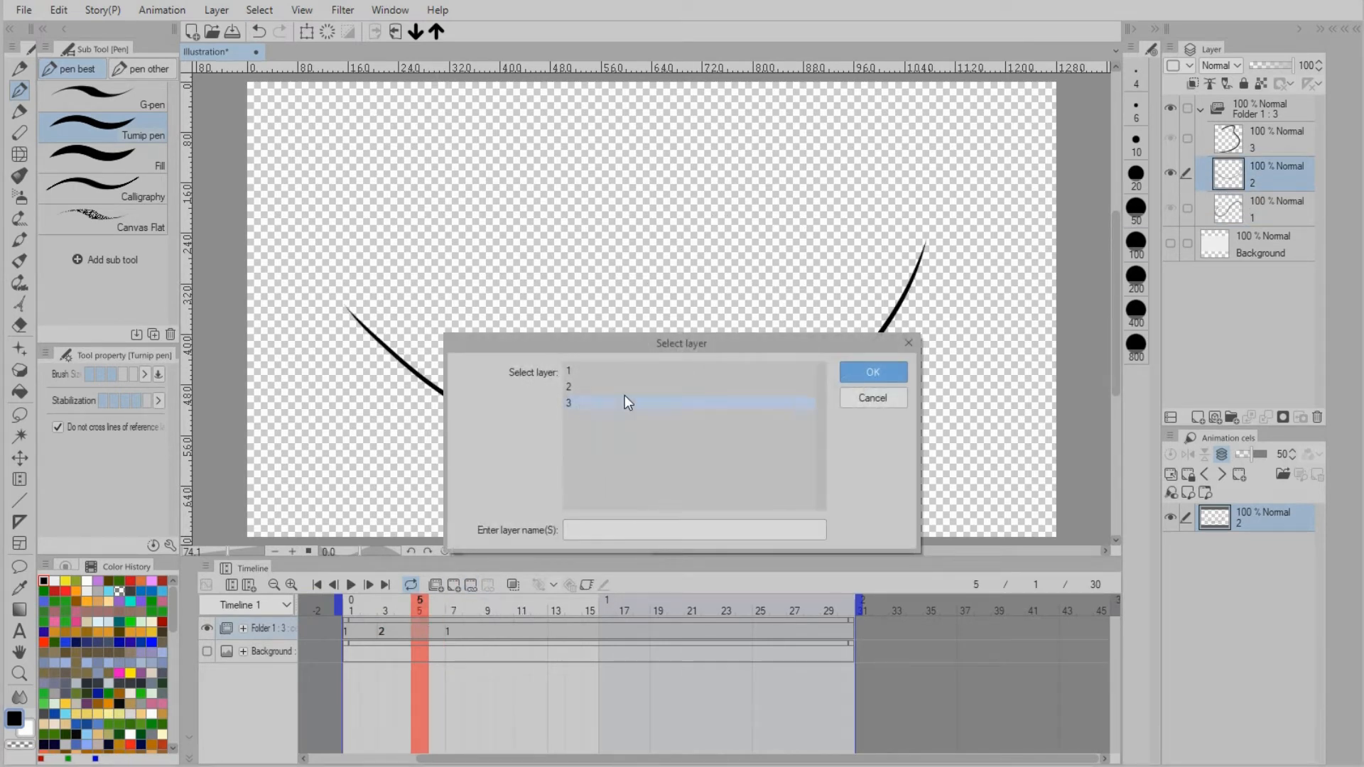
pyautogui.click(860, 368)
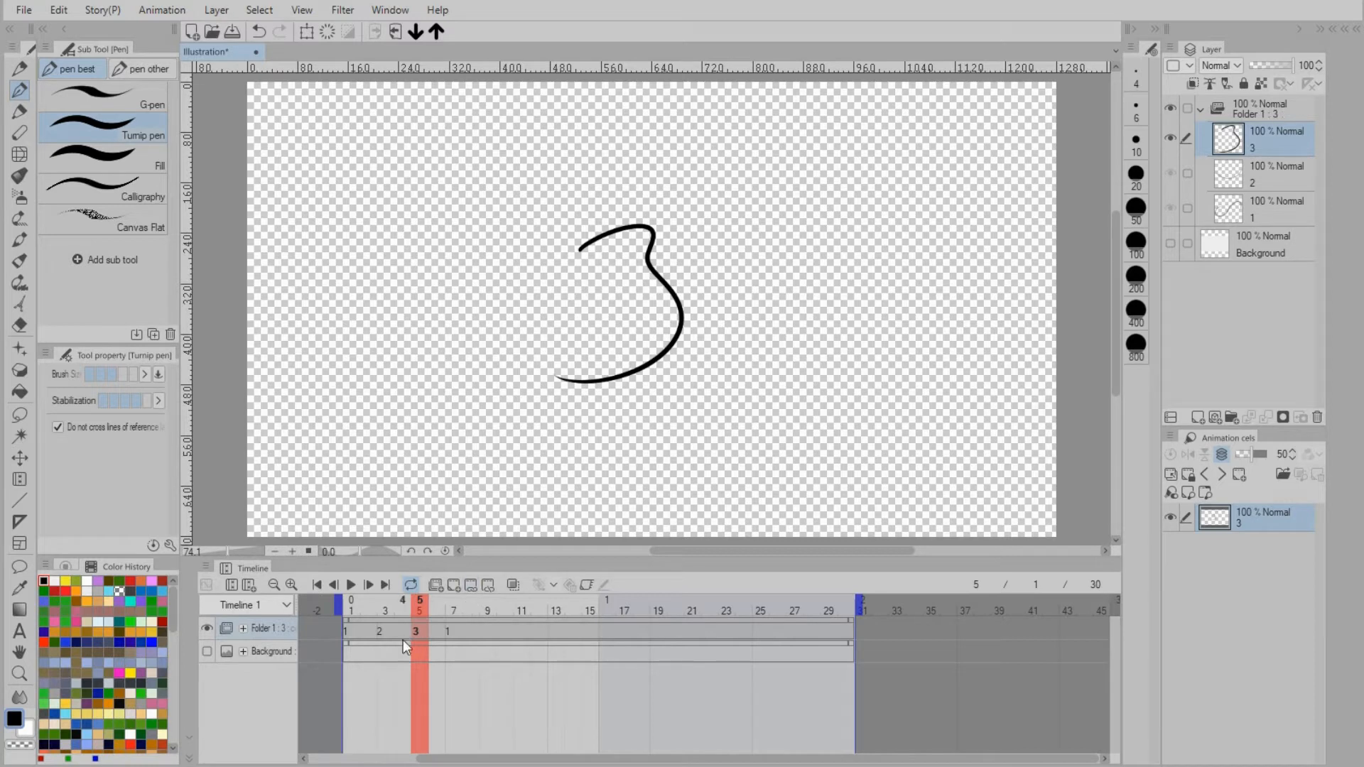
# Turn on onion skin at frame 6, review its number, colour and opacity settings, and turn it off again.
pyautogui.click(437, 626)
pyautogui.click(513, 585)
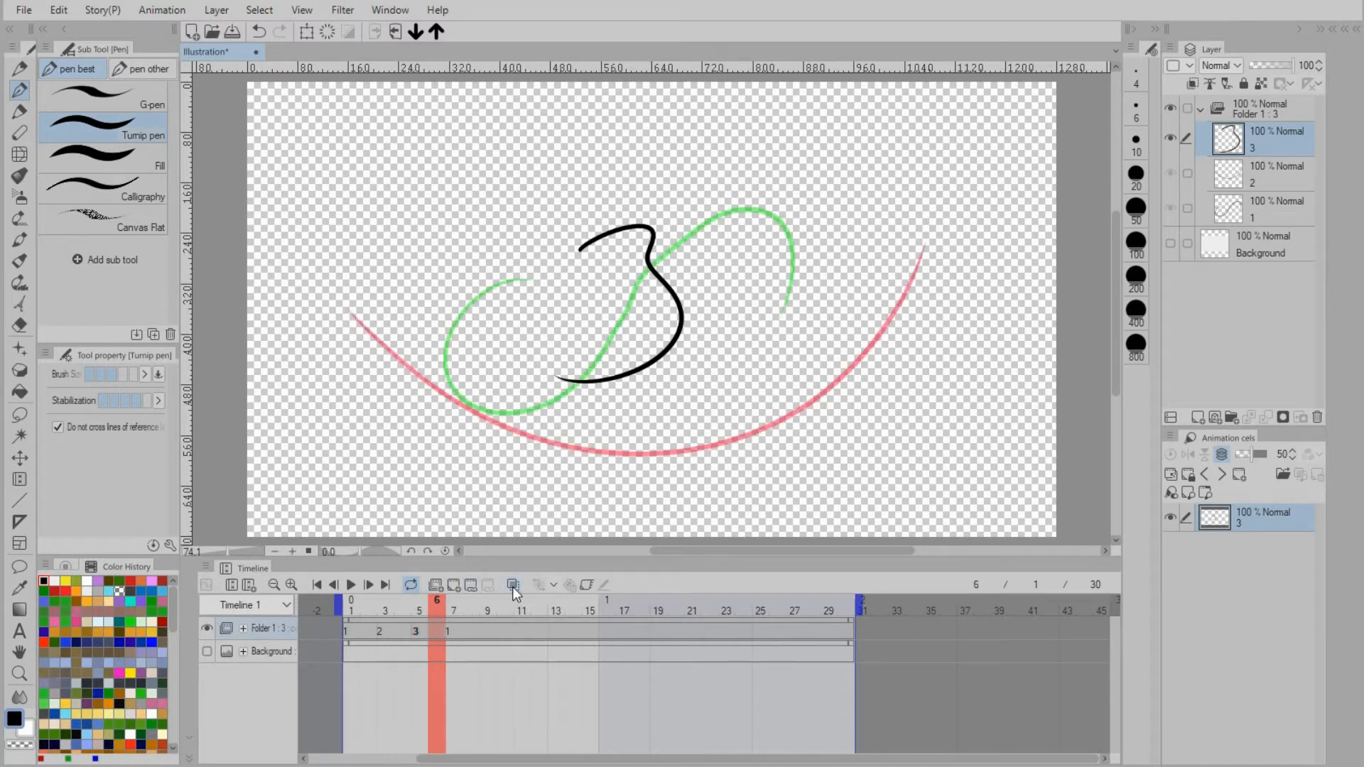
pyautogui.click(177, 11)
pyautogui.moveTo(219, 236)
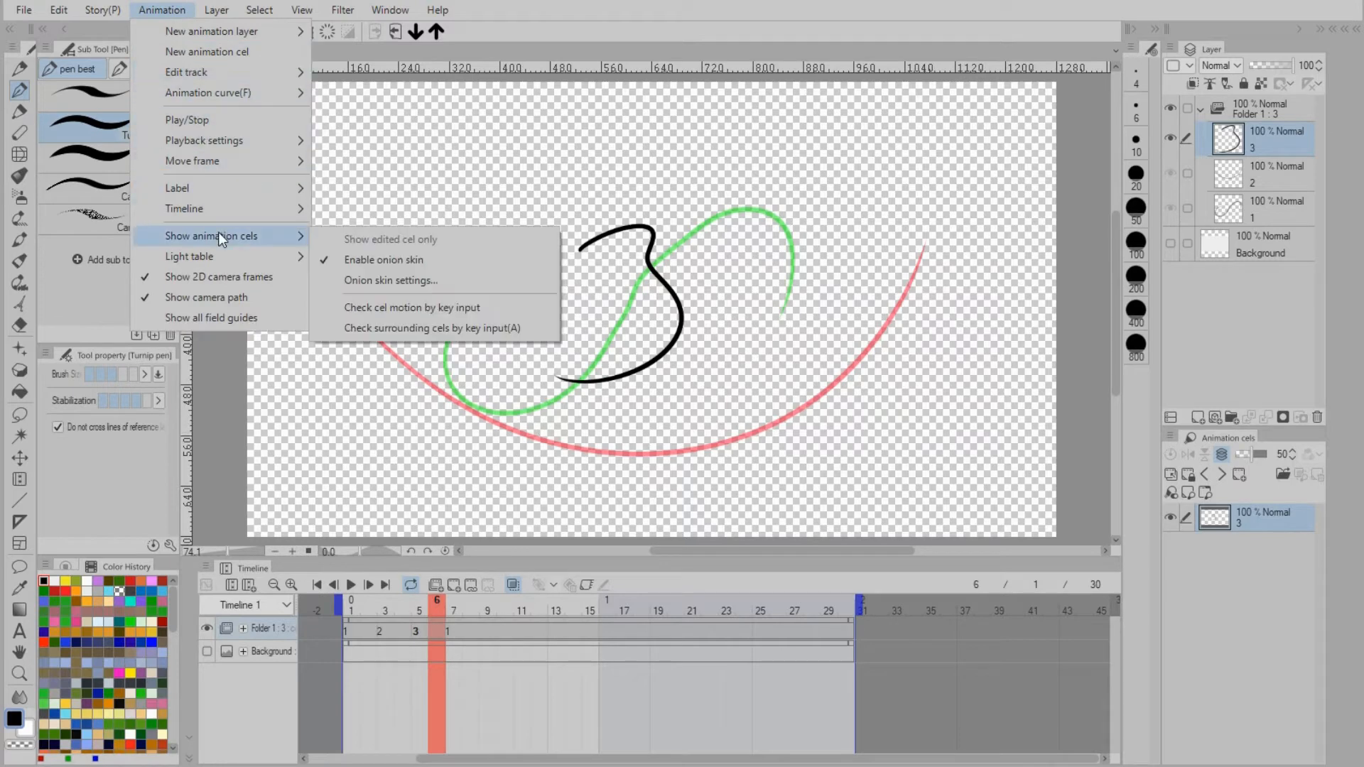
pyautogui.click(398, 280)
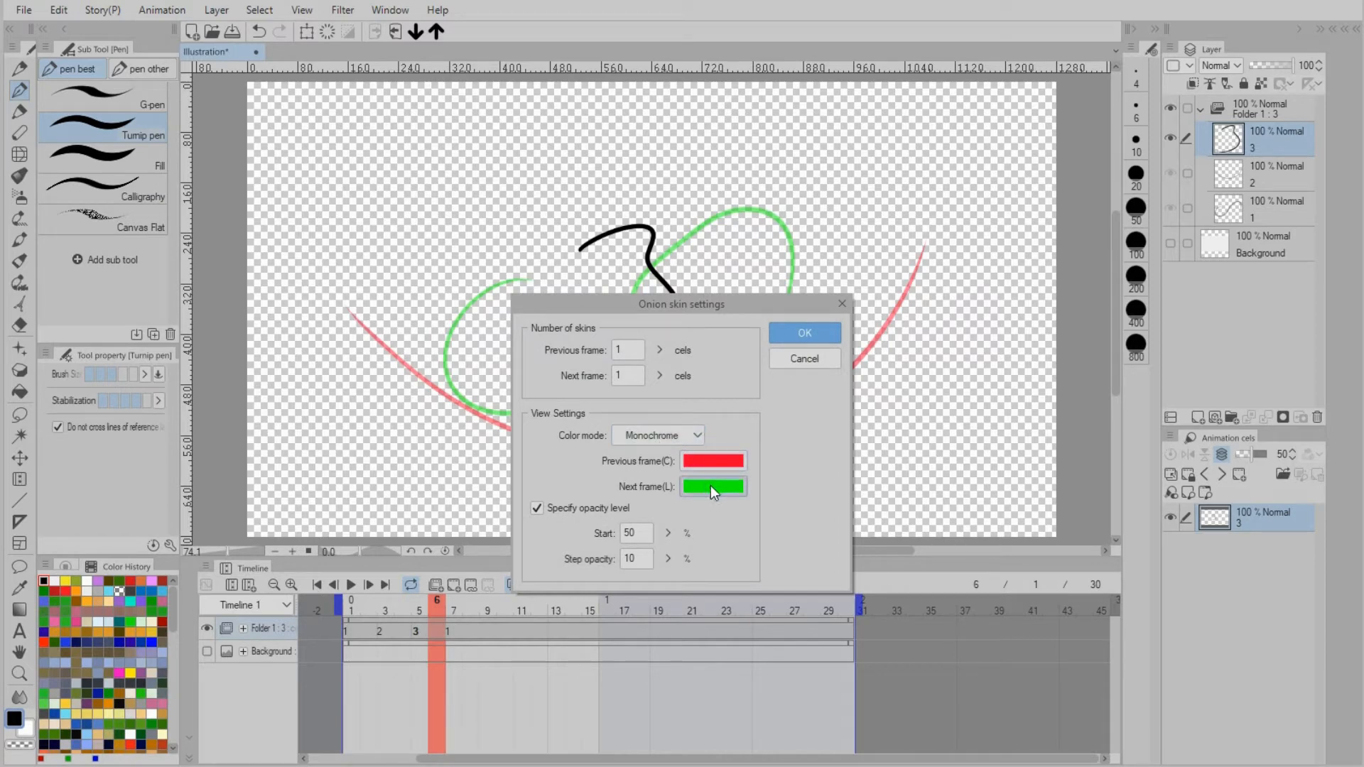
pyautogui.click(805, 334)
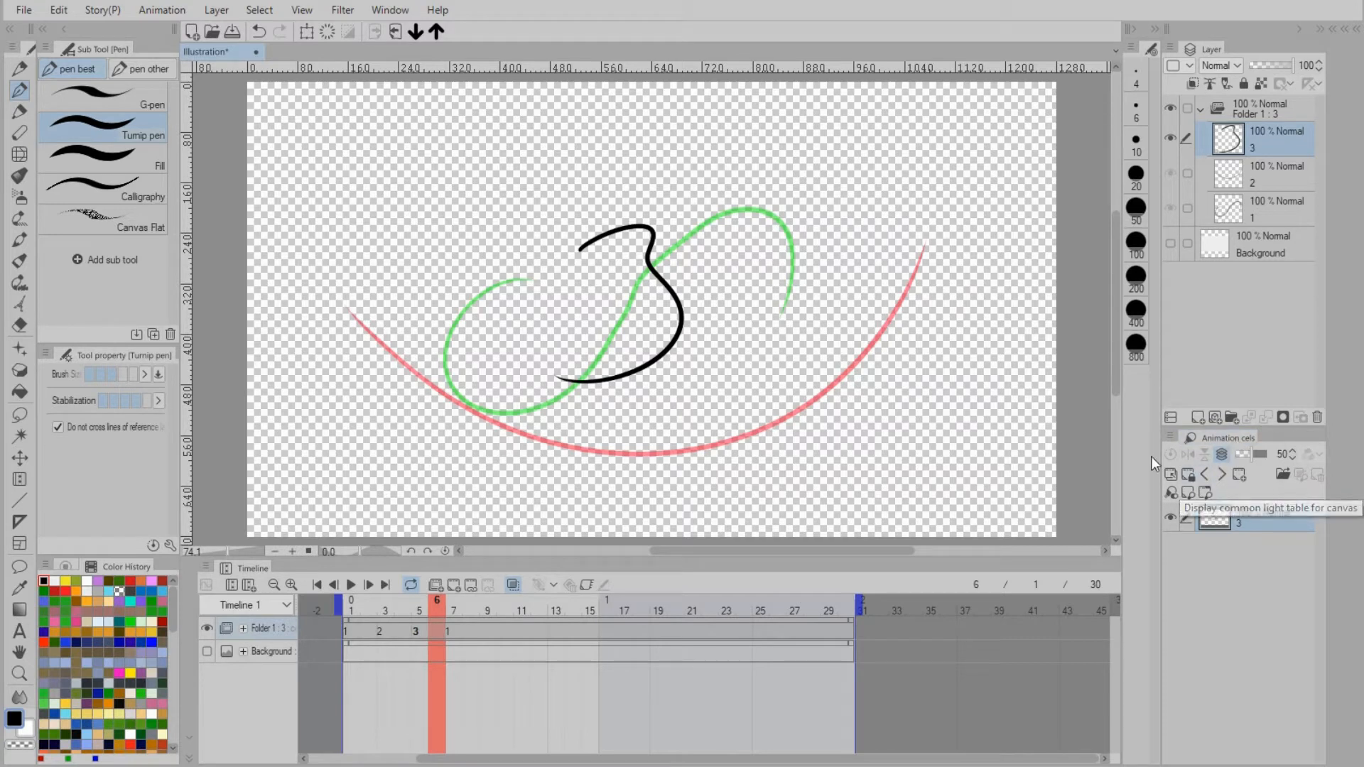
pyautogui.click(513, 584)
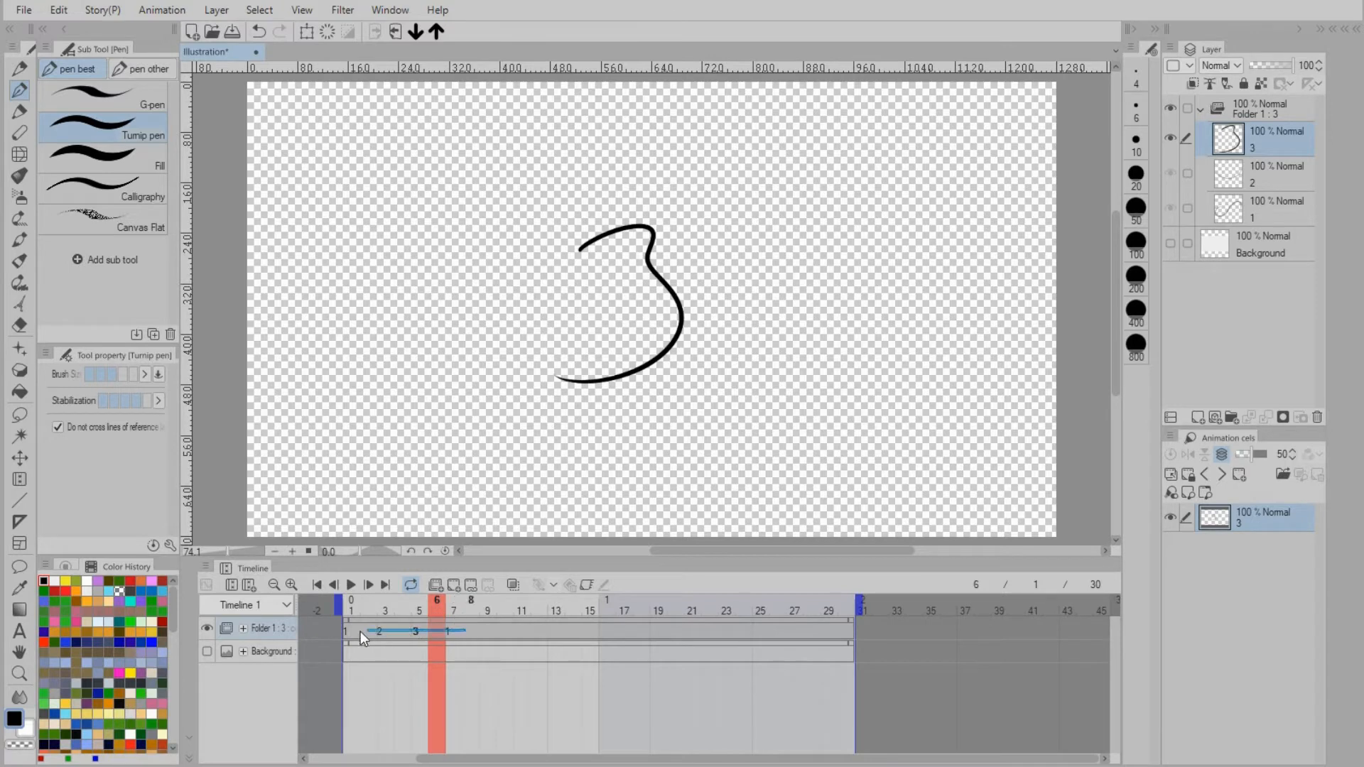
# Copy the four cel assignments at frames 1 to 7 of the animation folder and paste them starting at frame 10.
pyautogui.moveTo(360, 631); pyautogui.dragTo(339, 638)
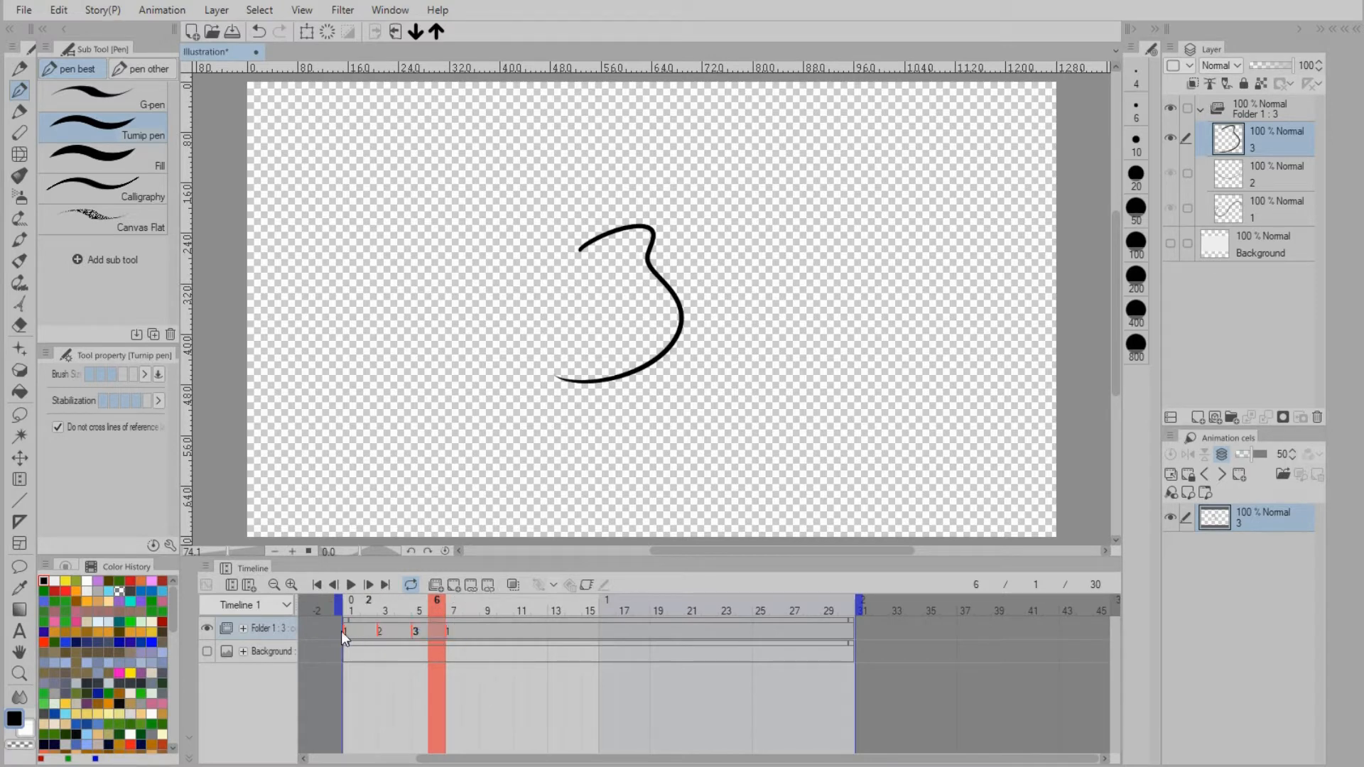
pyautogui.rightClick(392, 629)
pyautogui.click(538, 394)
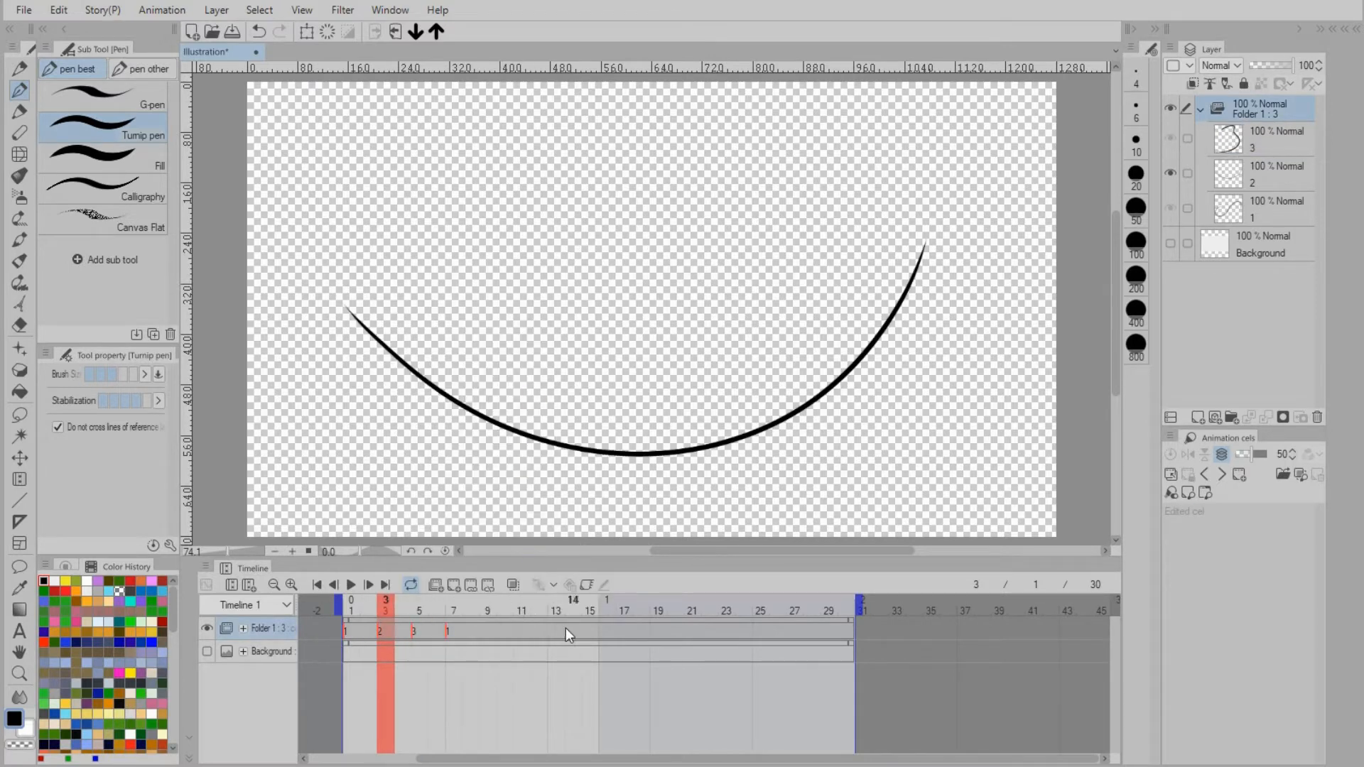
pyautogui.click(505, 633)
pyautogui.rightClick(513, 632)
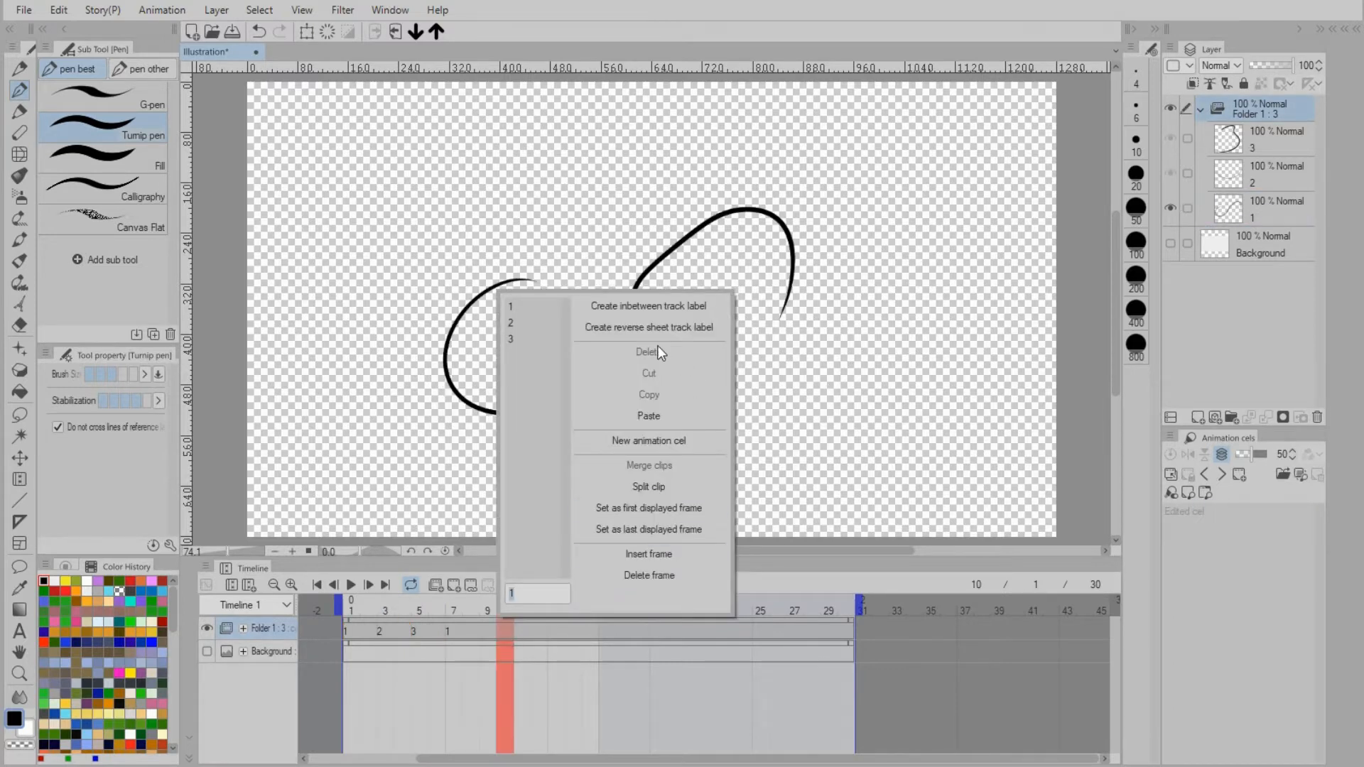
pyautogui.click(652, 416)
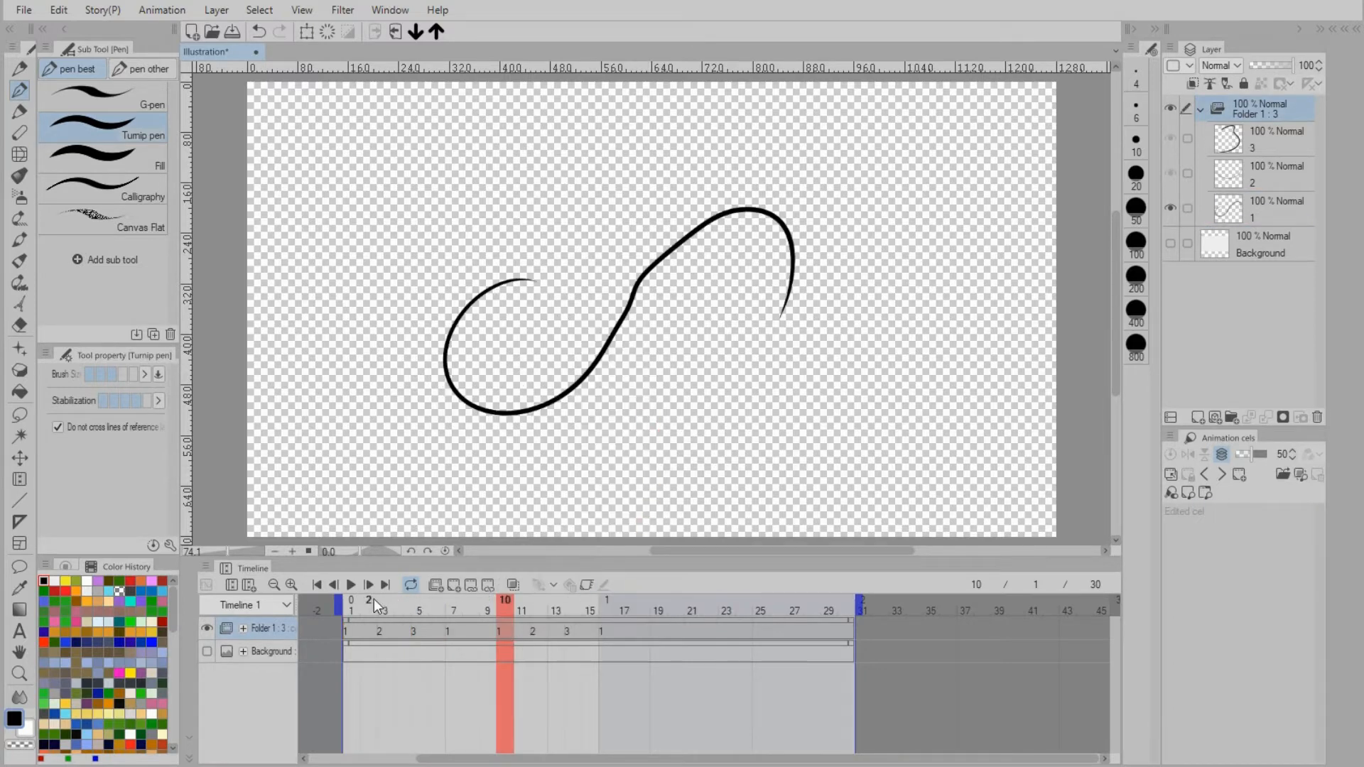
# Clear the S-shaped curve from cel 1 at frame 16 and draw a vertical line like the numeral 1 mid-canvas.
pyautogui.moveTo(364, 599)
pyautogui.mouseDown()
pyautogui.moveTo(655, 605)
pyautogui.moveTo(608, 605)
pyautogui.mouseUp()
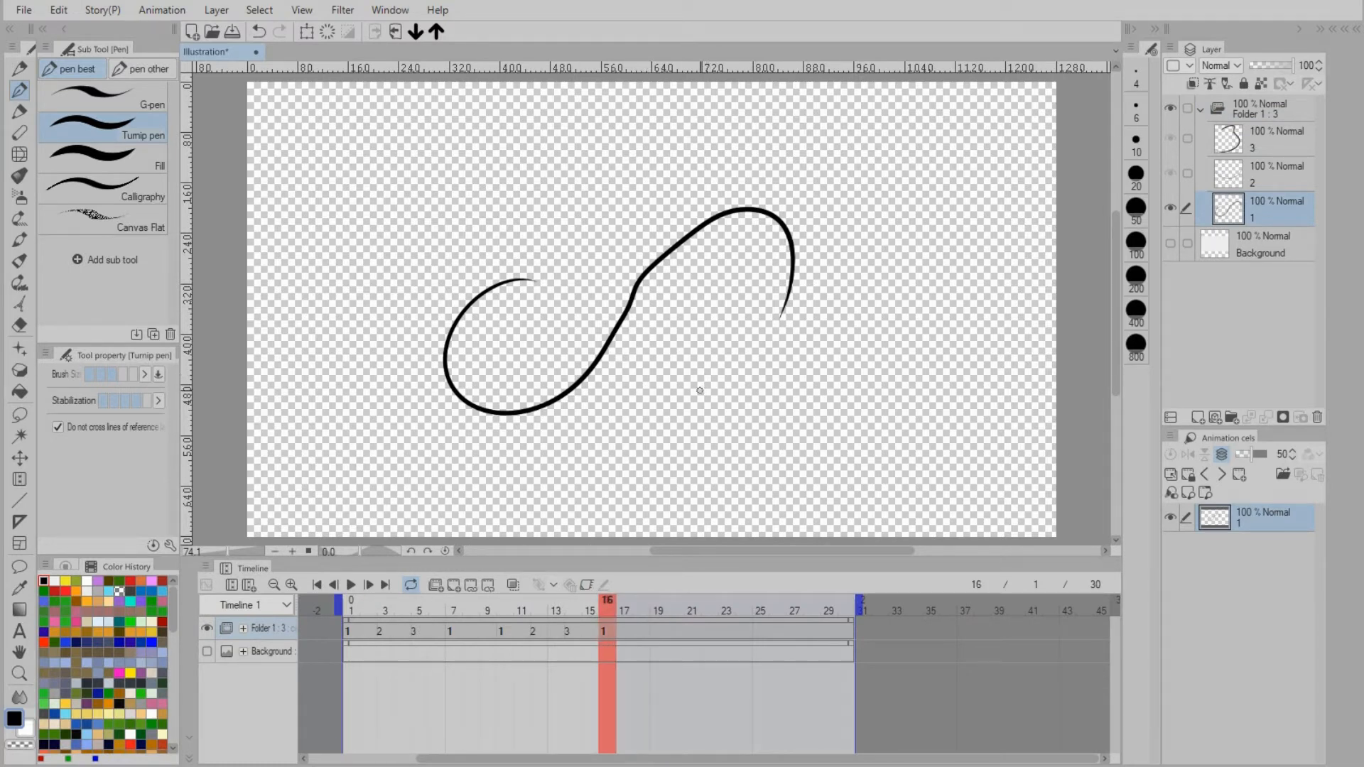
pyautogui.press('Delete')
pyautogui.moveTo(609, 212); pyautogui.dragTo(608, 297)
pyautogui.moveTo(606, 351); pyautogui.dragTo(604, 373)
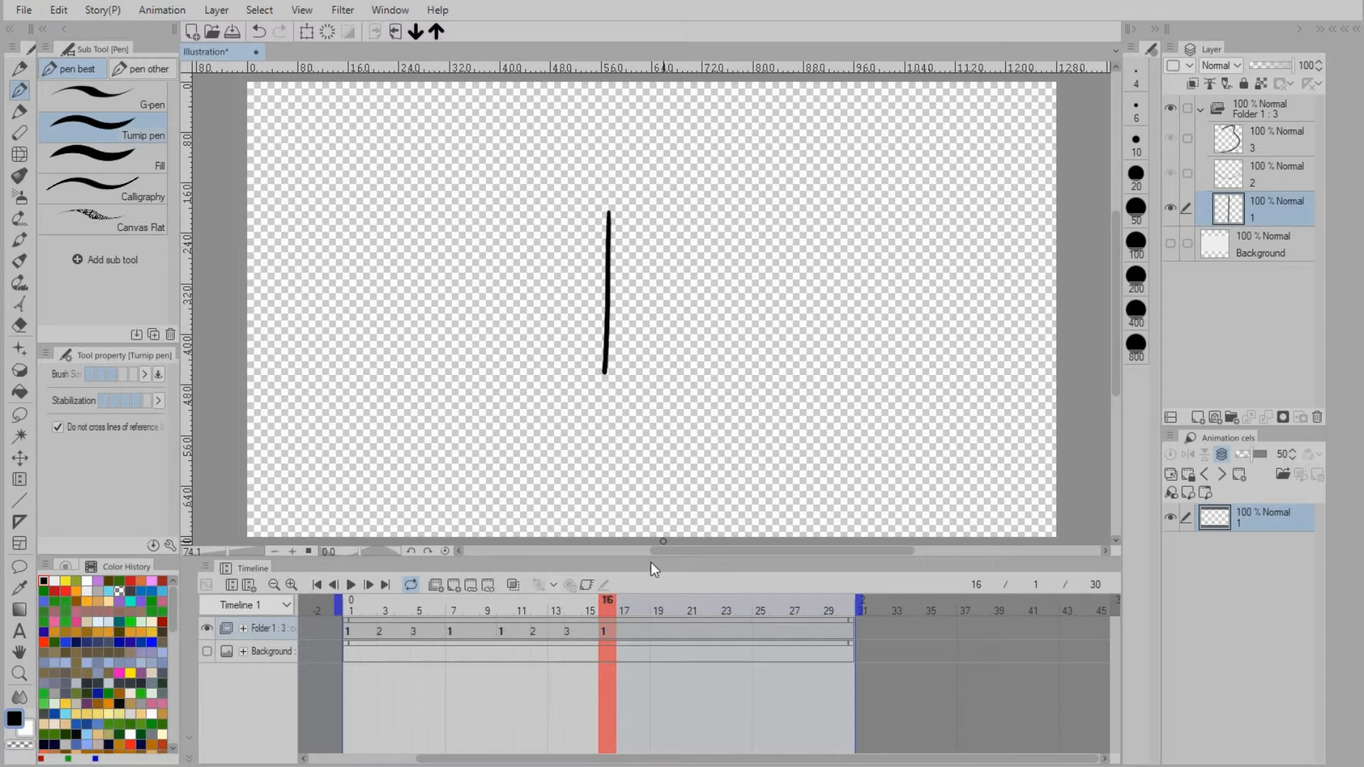
# Clear the U-shaped curve from cel 2 and draw a shape like the numeral 2 mid-canvas.
pyautogui.moveTo(603, 607); pyautogui.dragTo(357, 604)
pyautogui.click(1256, 181)
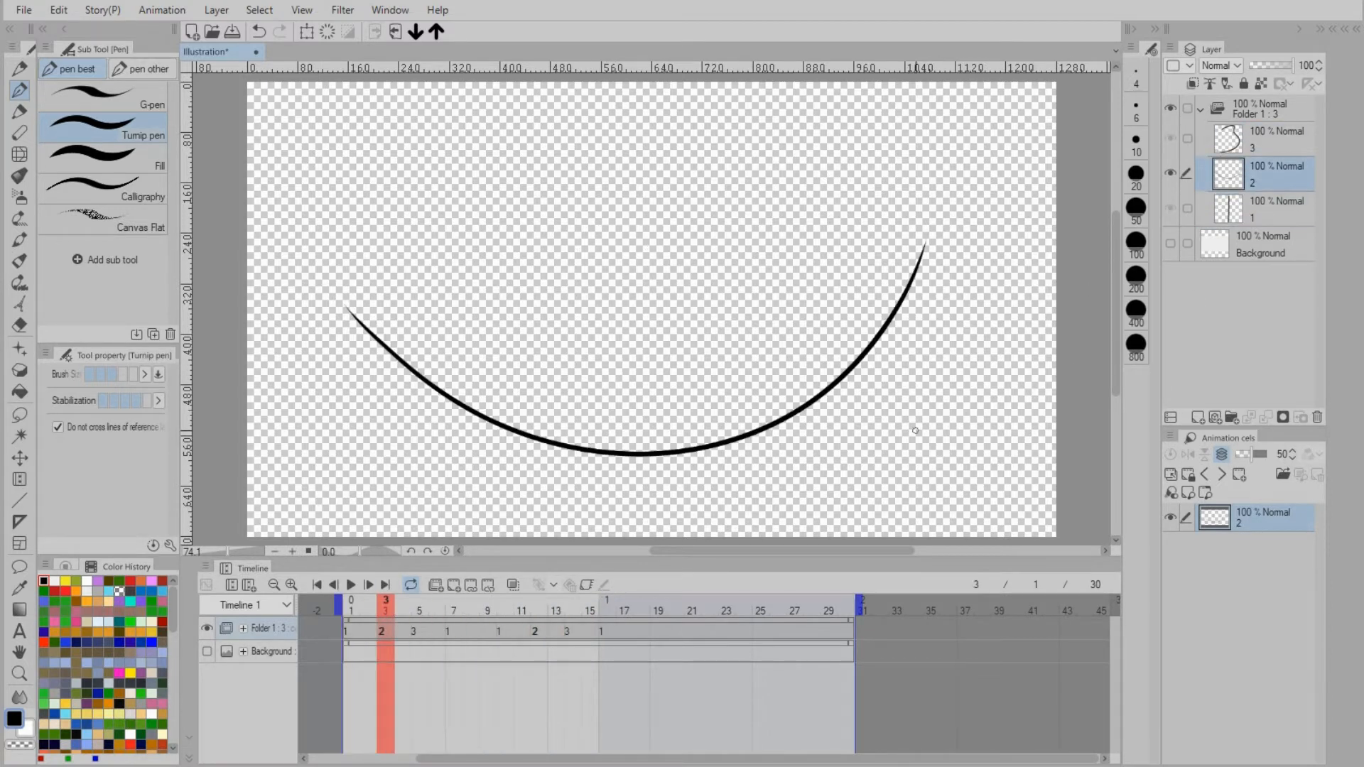
pyautogui.press('Delete')
pyautogui.moveTo(591, 256)
pyautogui.mouseDown()
pyautogui.moveTo(650, 308)
pyautogui.moveTo(655, 401)
pyautogui.moveTo(716, 400)
pyautogui.mouseUp()
# Shorten the timeline's playback range to end at frame 24 and play the animation.
pyautogui.moveTo(357, 606); pyautogui.dragTo(675, 607)
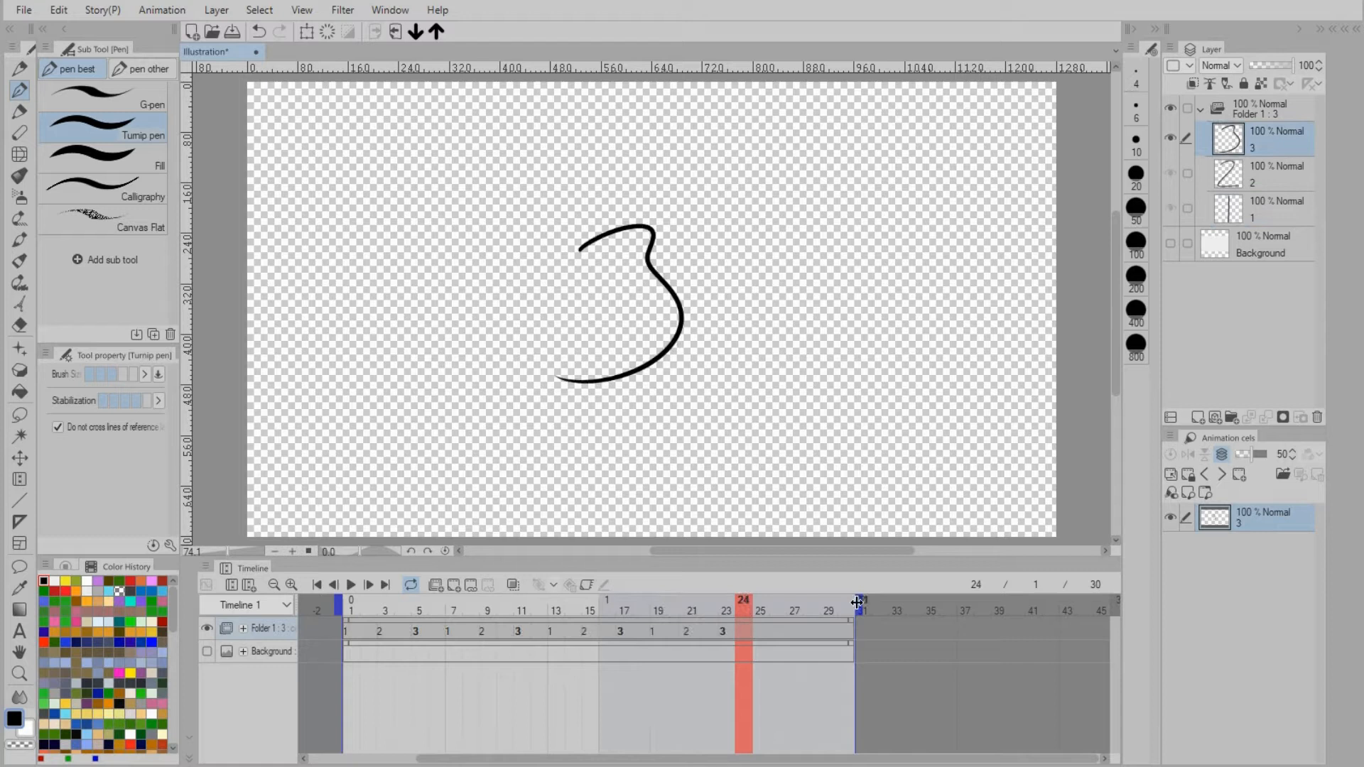
pyautogui.moveTo(861, 603); pyautogui.dragTo(773, 604)
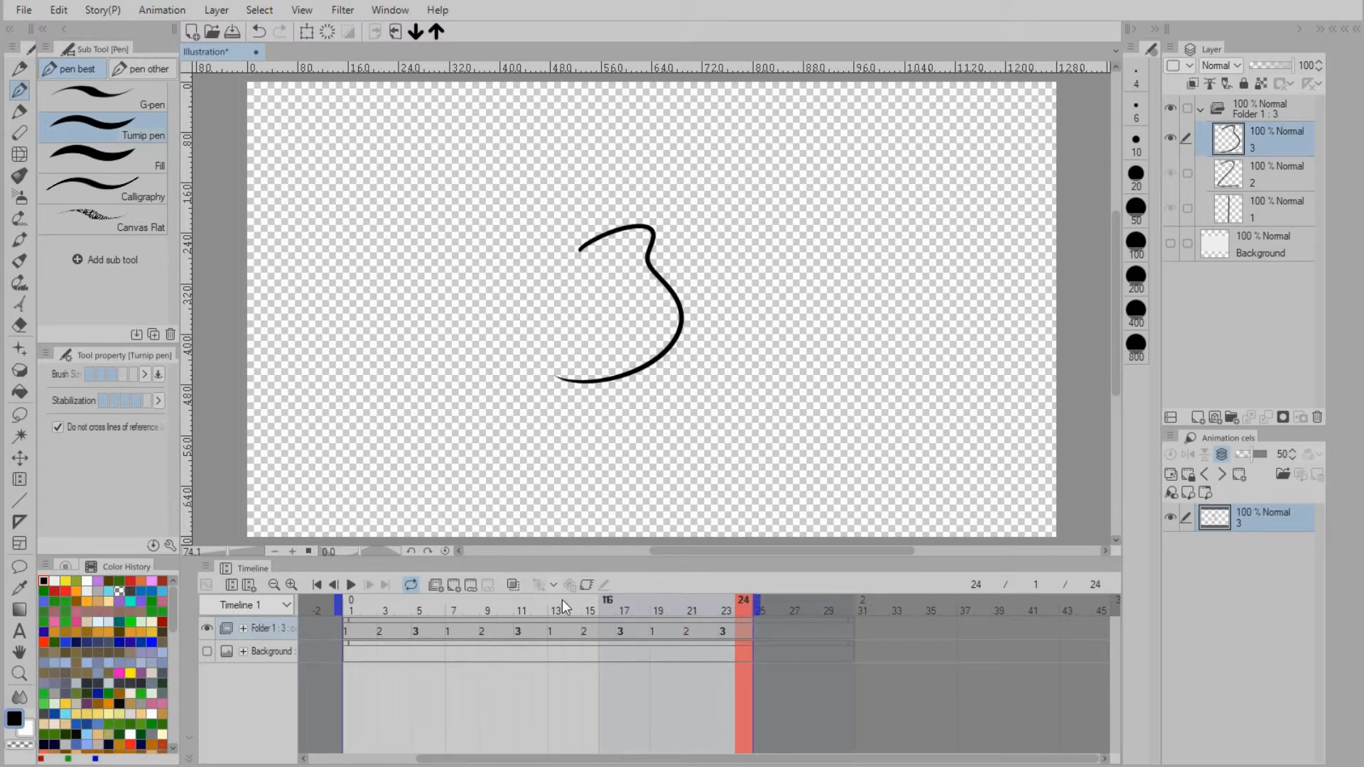
pyautogui.click(348, 587)
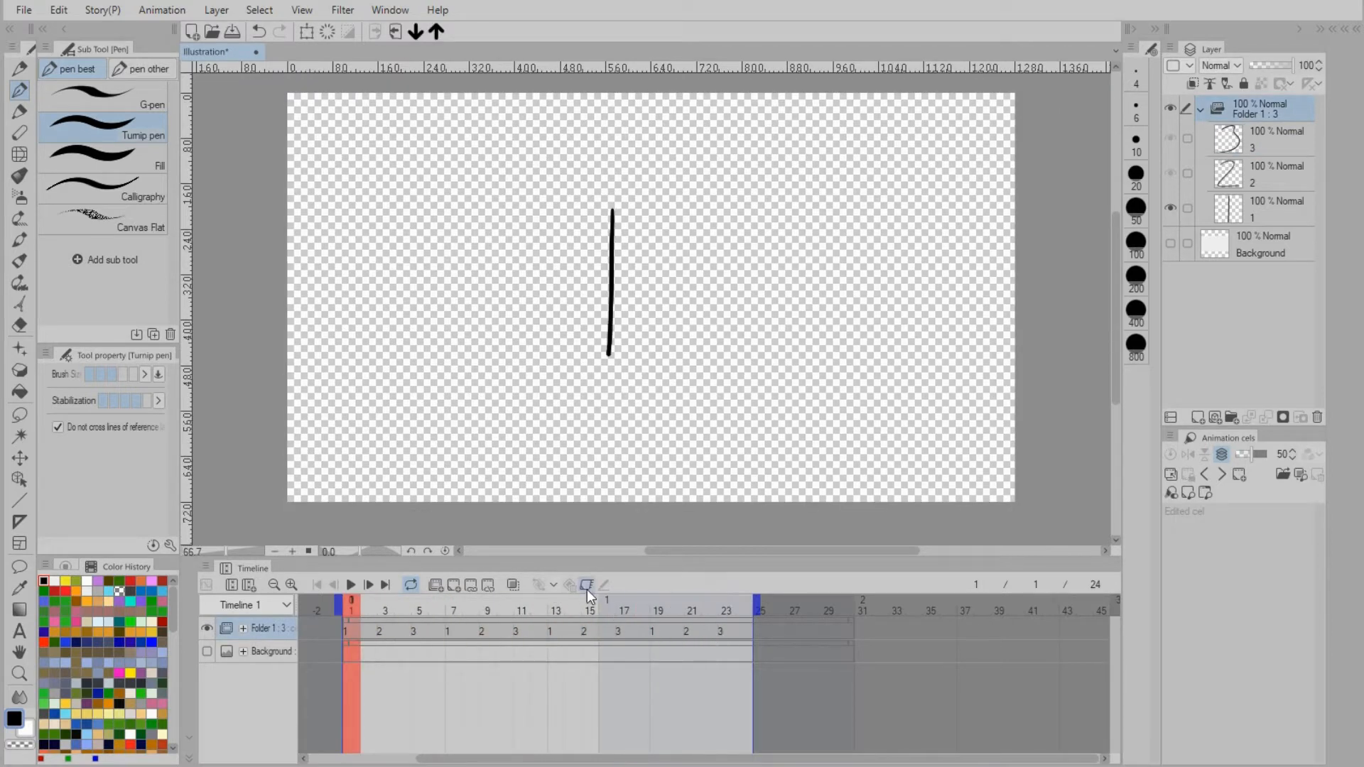
# Enable keyframes on the animation folder, add a keyframe at frame 1 and switch to the Object tool.
pyautogui.click(586, 586)
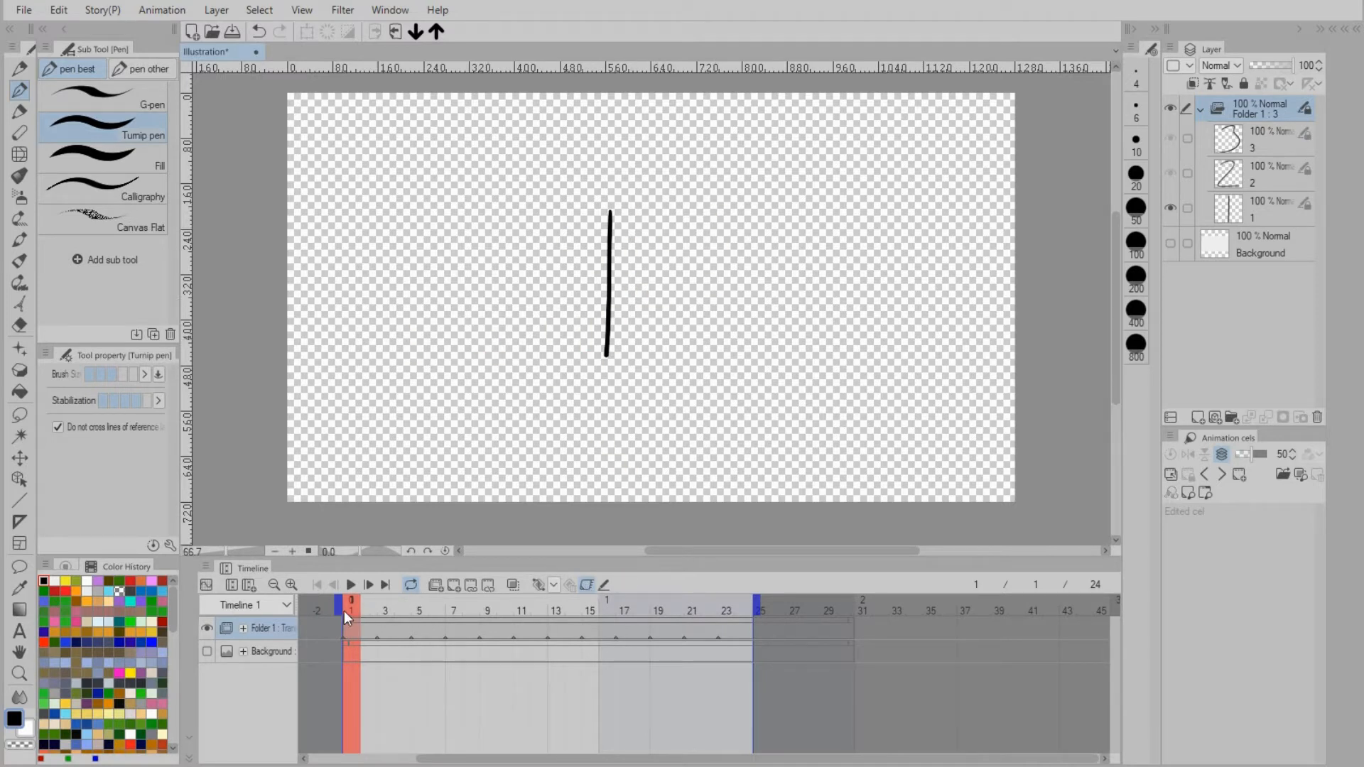
pyautogui.click(539, 586)
pyautogui.click(19, 480)
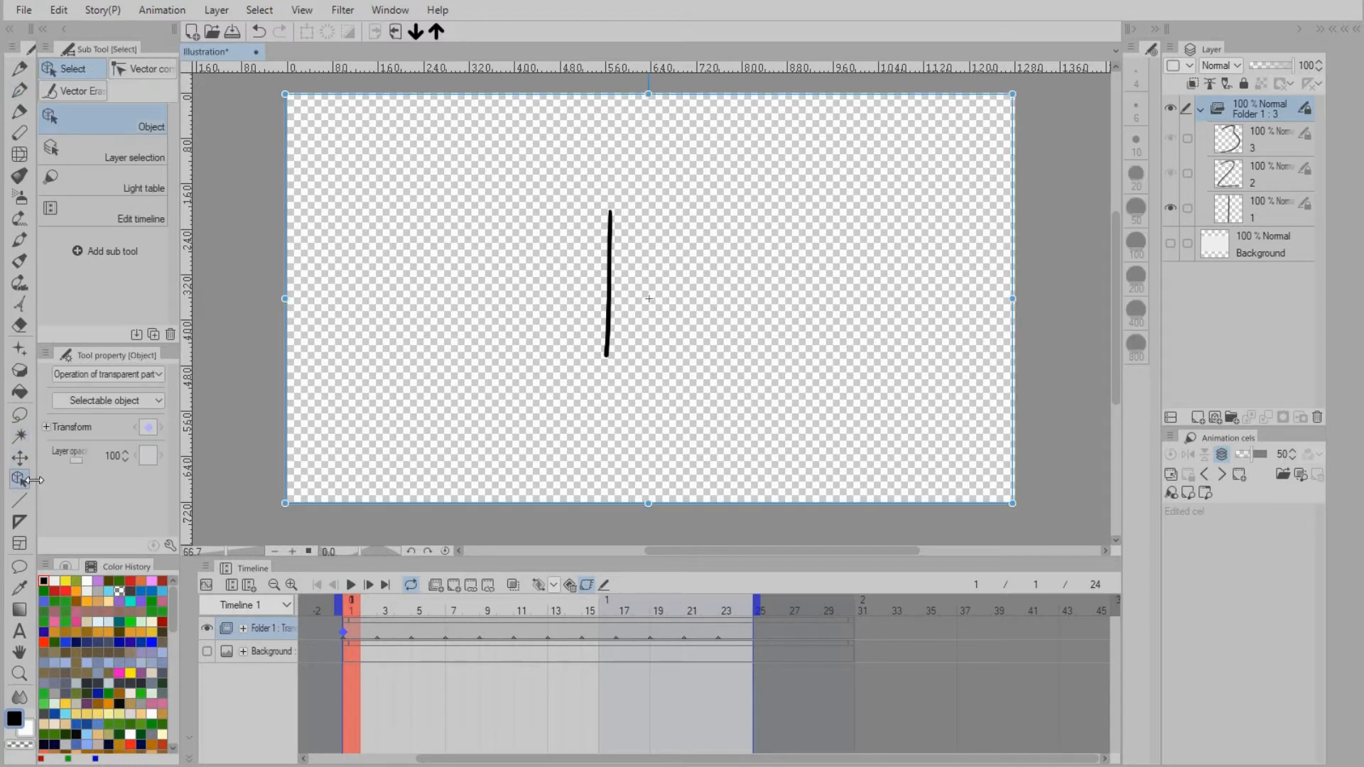
# Scale the animation folder to about half size at frame 1, placing it at the canvas's lower left, rotated about 45° counterclockwise.
pyautogui.moveTo(1014, 504); pyautogui.dragTo(666, 307)
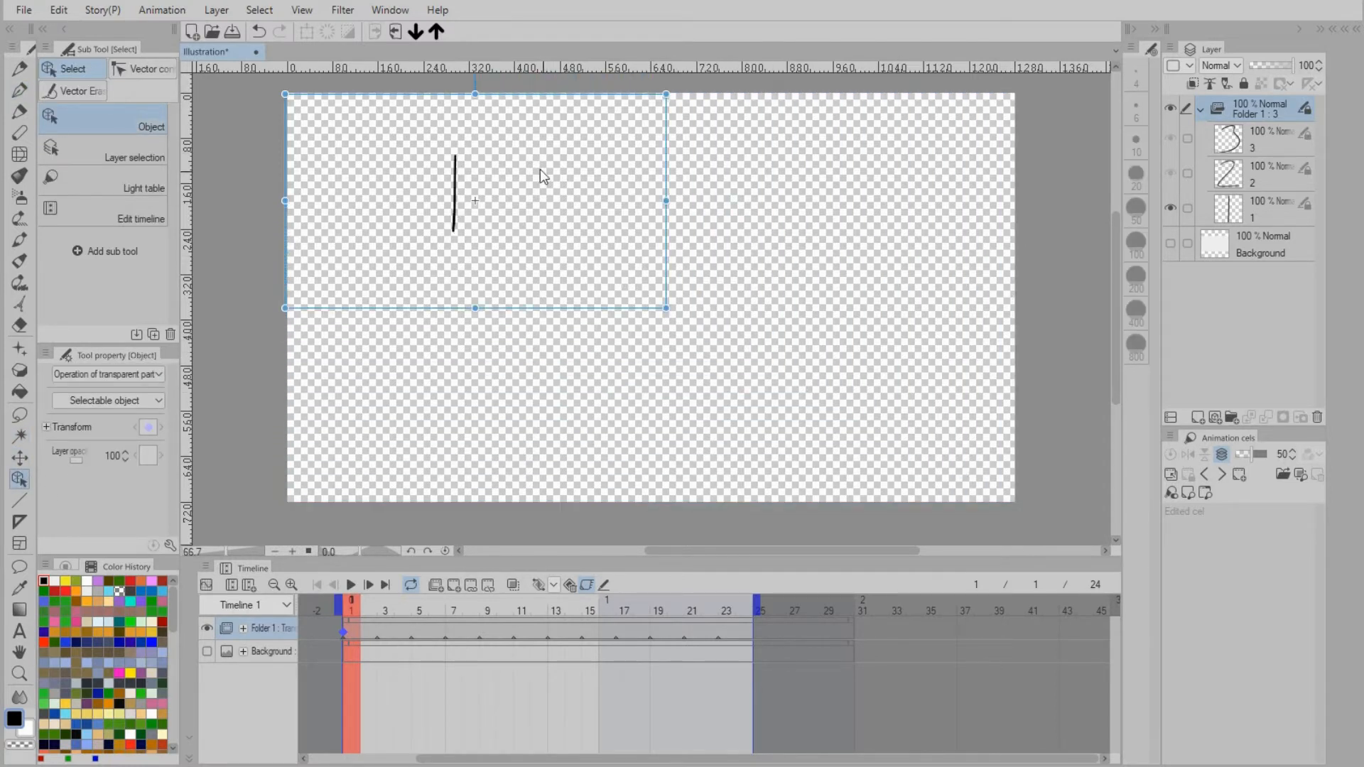
pyautogui.moveTo(518, 99)
pyautogui.mouseDown()
pyautogui.moveTo(464, 190)
pyautogui.moveTo(452, 326)
pyautogui.mouseUp()
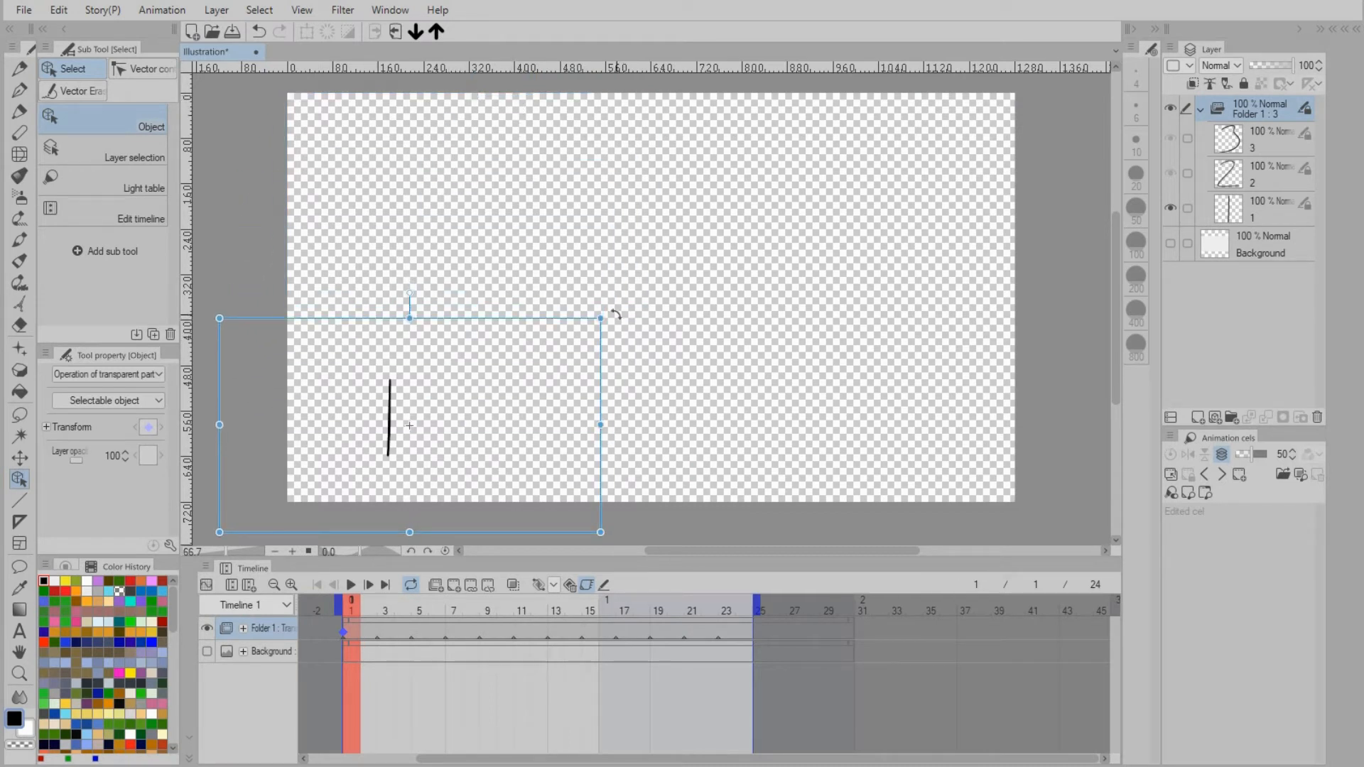
pyautogui.moveTo(609, 312)
pyautogui.mouseDown()
pyautogui.moveTo(579, 260)
pyautogui.moveTo(474, 206)
pyautogui.mouseUp()
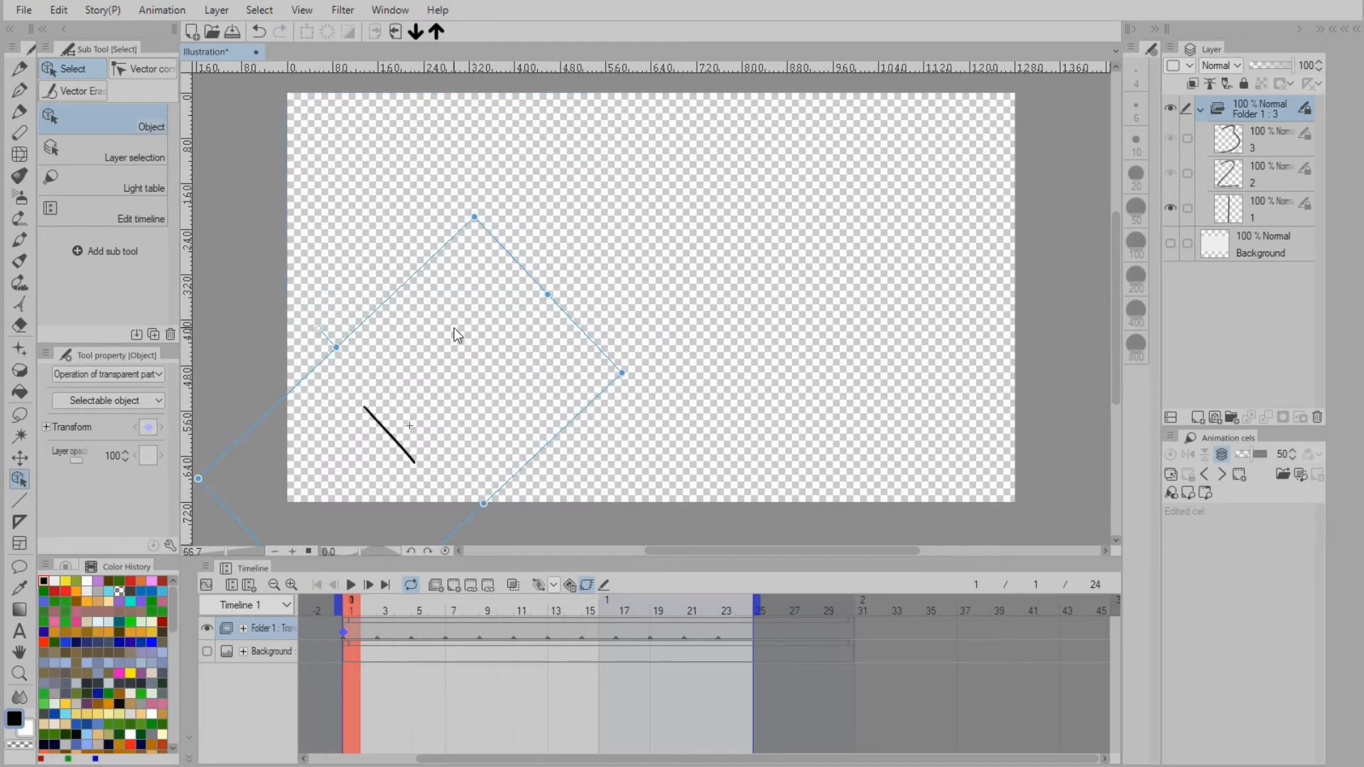
# Add a keyframe at frame 22, move the animation folder to the canvas's lower right and rotate it to about 36° clockwise.
pyautogui.click(707, 610)
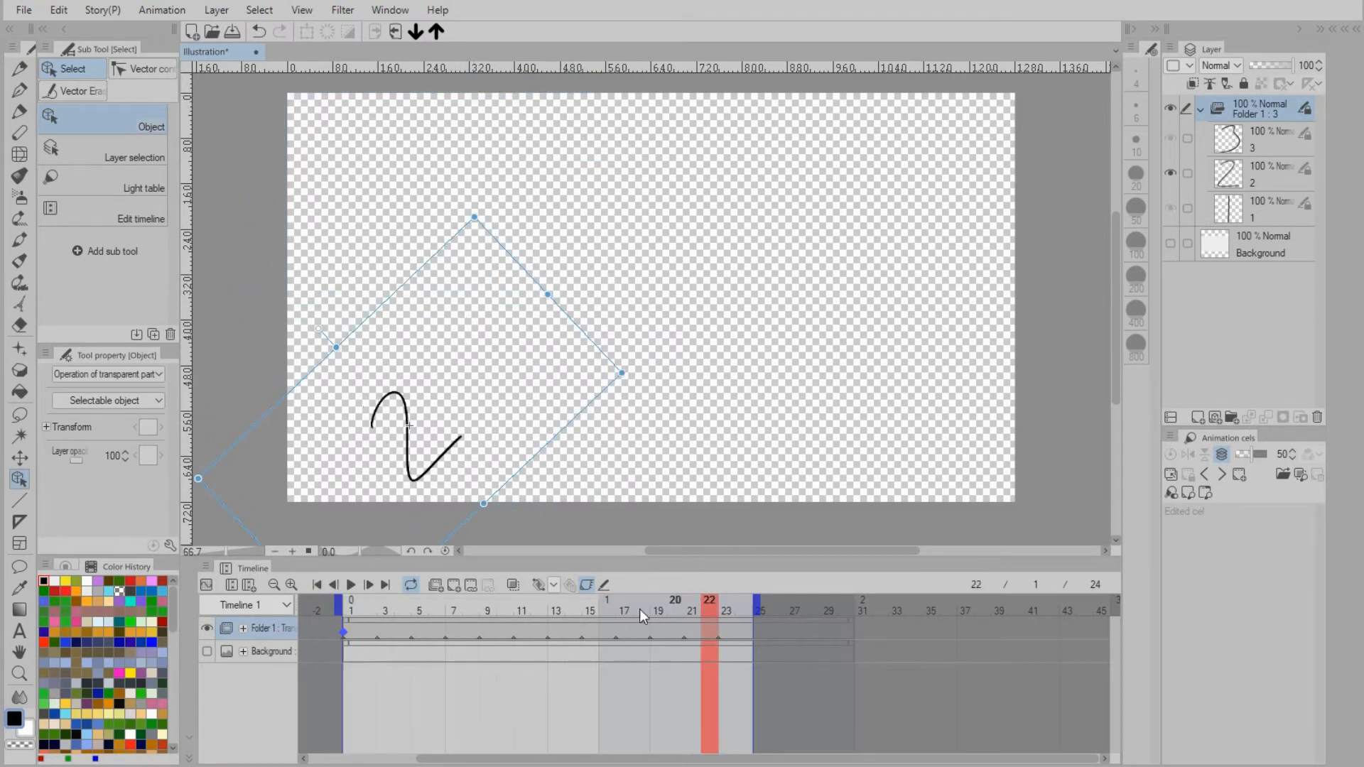
pyautogui.click(538, 585)
pyautogui.moveTo(377, 340); pyautogui.dragTo(846, 325)
pyautogui.moveTo(944, 194); pyautogui.dragTo(1109, 455)
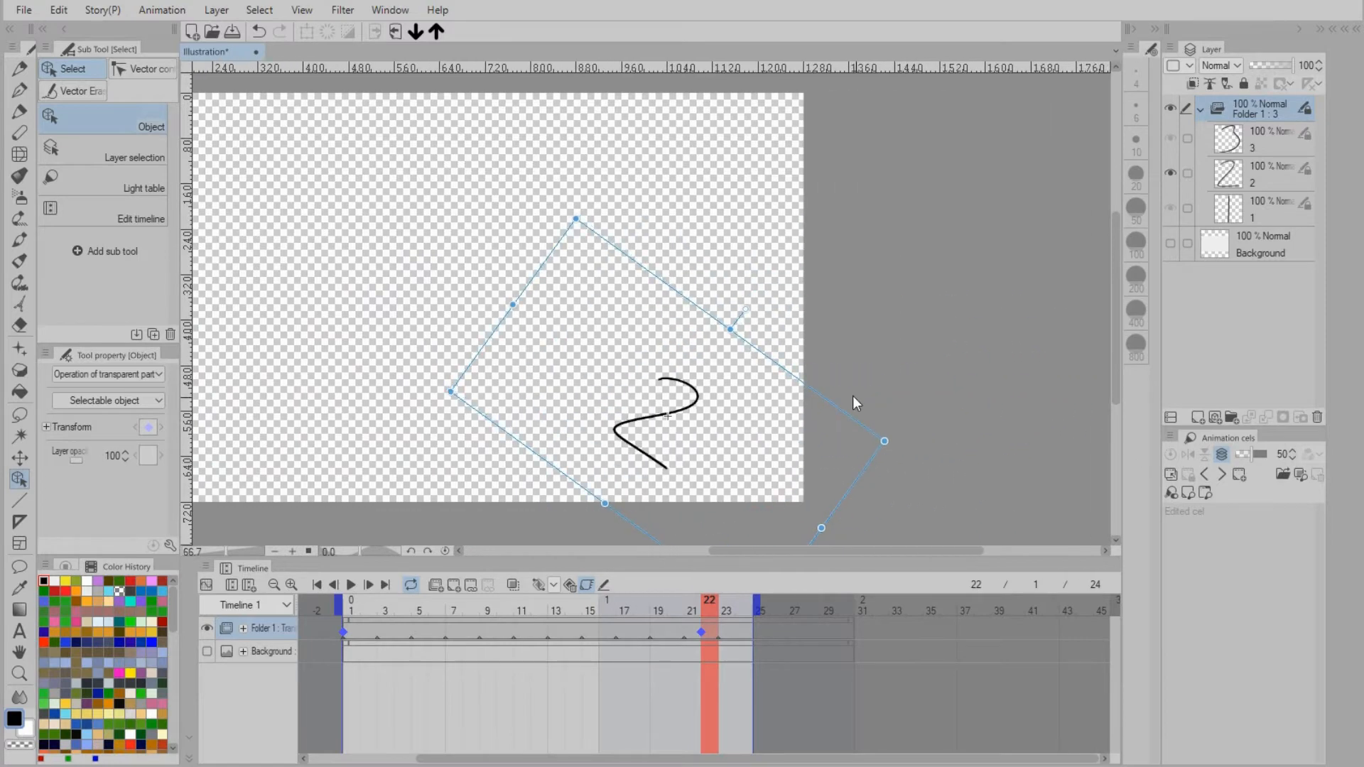
pyautogui.moveTo(748, 346); pyautogui.dragTo(792, 353)
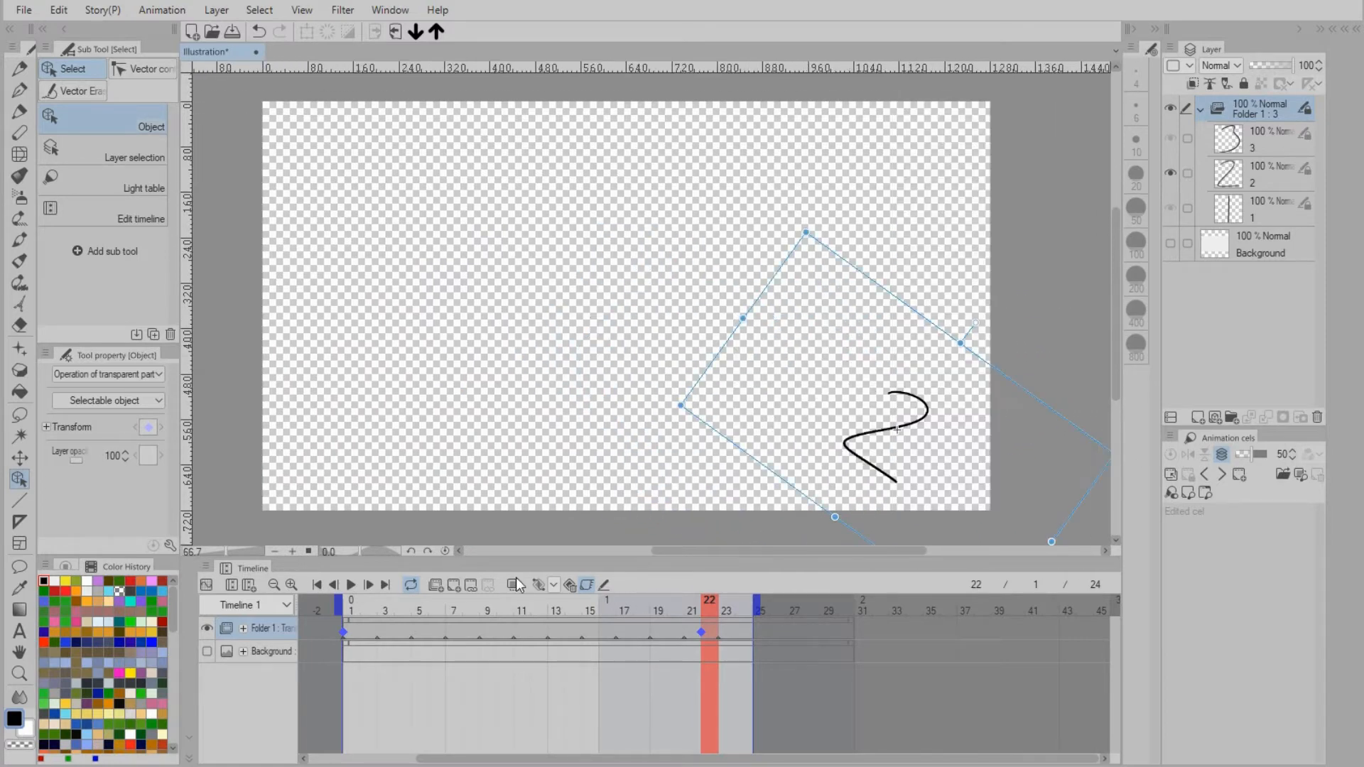
# Move the animation folder's content up to the upper middle of the canvas at frame 11.
pyautogui.click(521, 604)
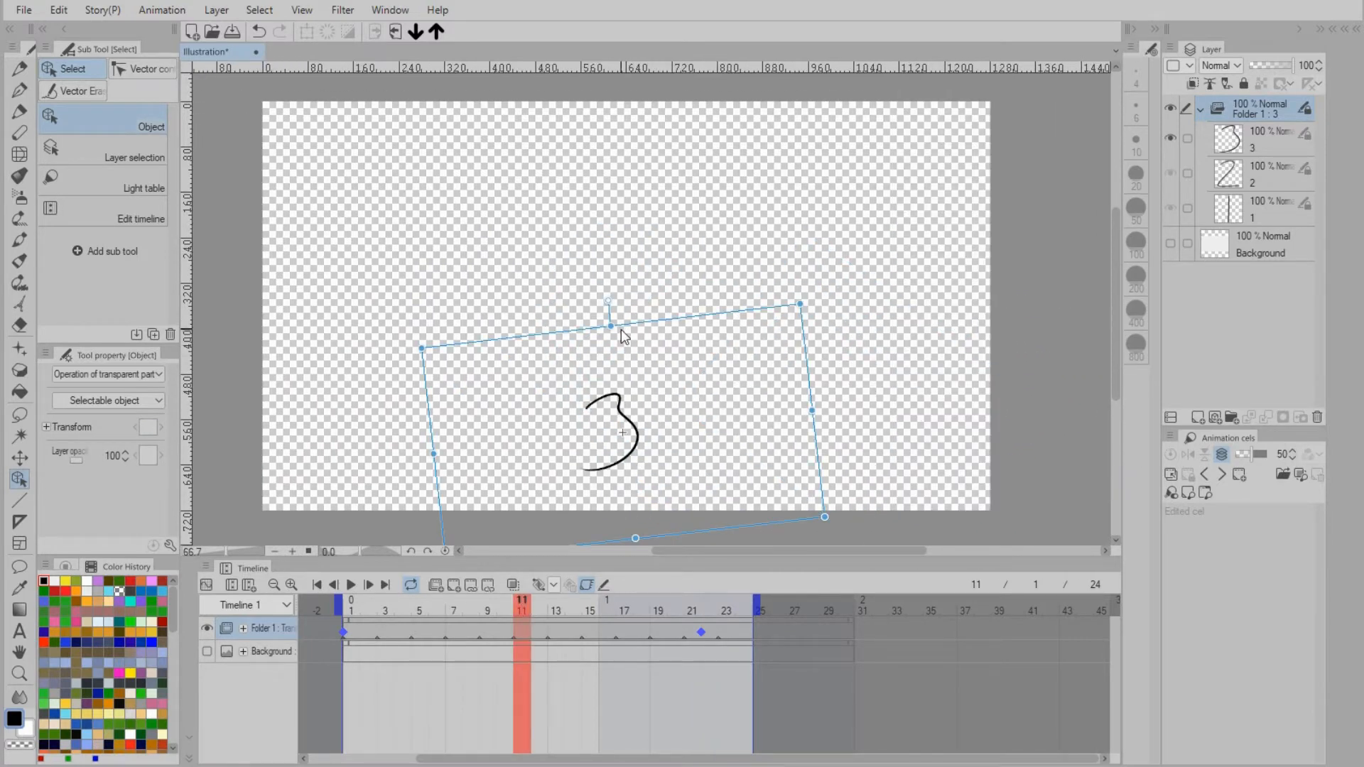
pyautogui.moveTo(620, 329)
pyautogui.mouseDown()
pyautogui.moveTo(635, 301)
pyautogui.moveTo(633, 96)
pyautogui.moveTo(615, 146)
pyautogui.moveTo(629, 152)
pyautogui.mouseUp()
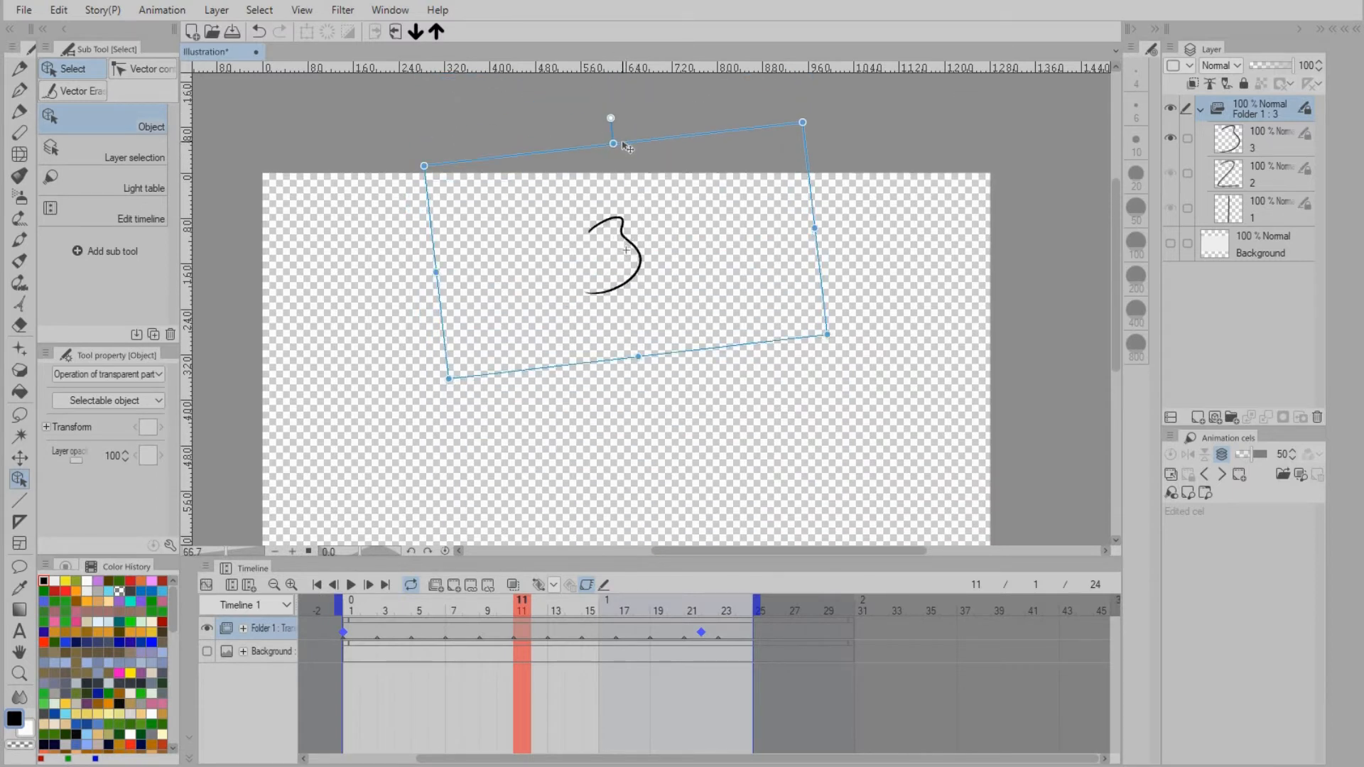
# Play back the keyframed folder animation, stop it and look through the interpolation options for new keyframes.
pyautogui.click(351, 585)
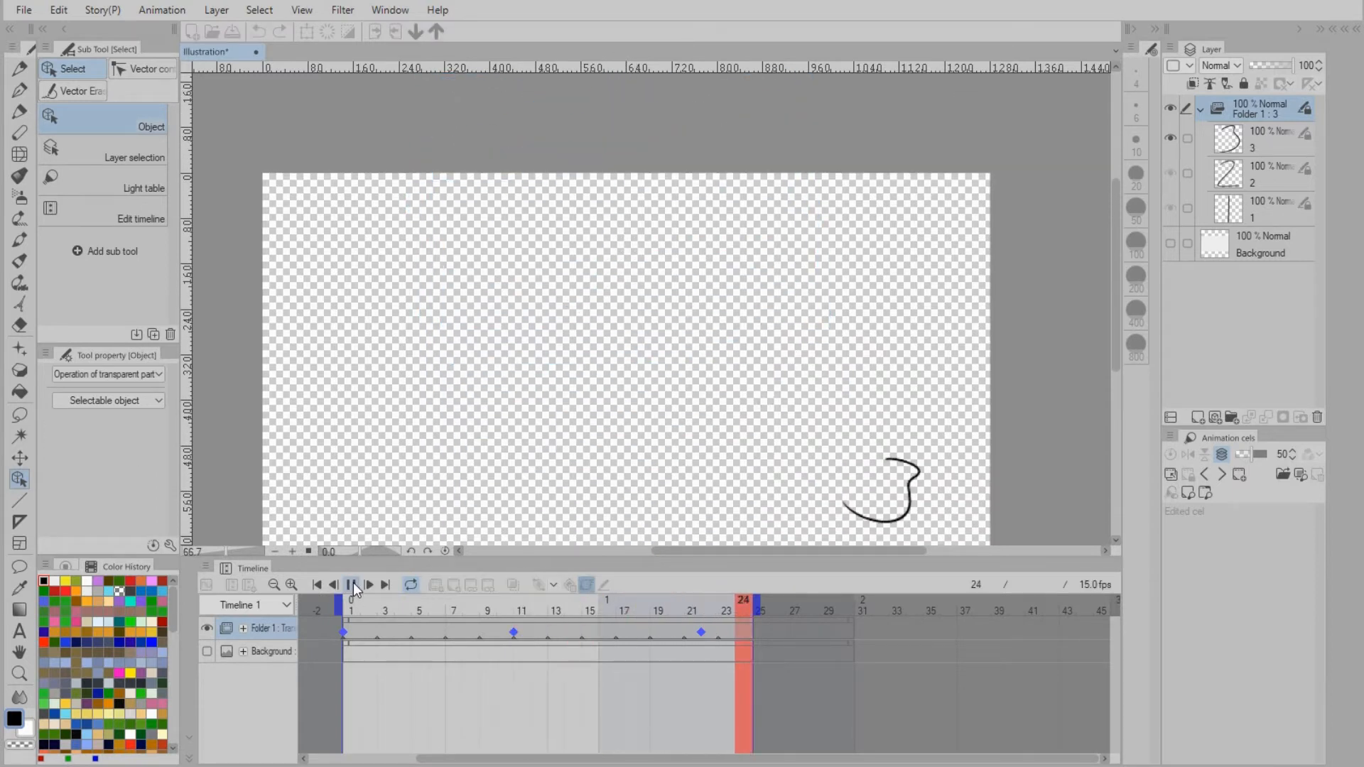
pyautogui.click(359, 585)
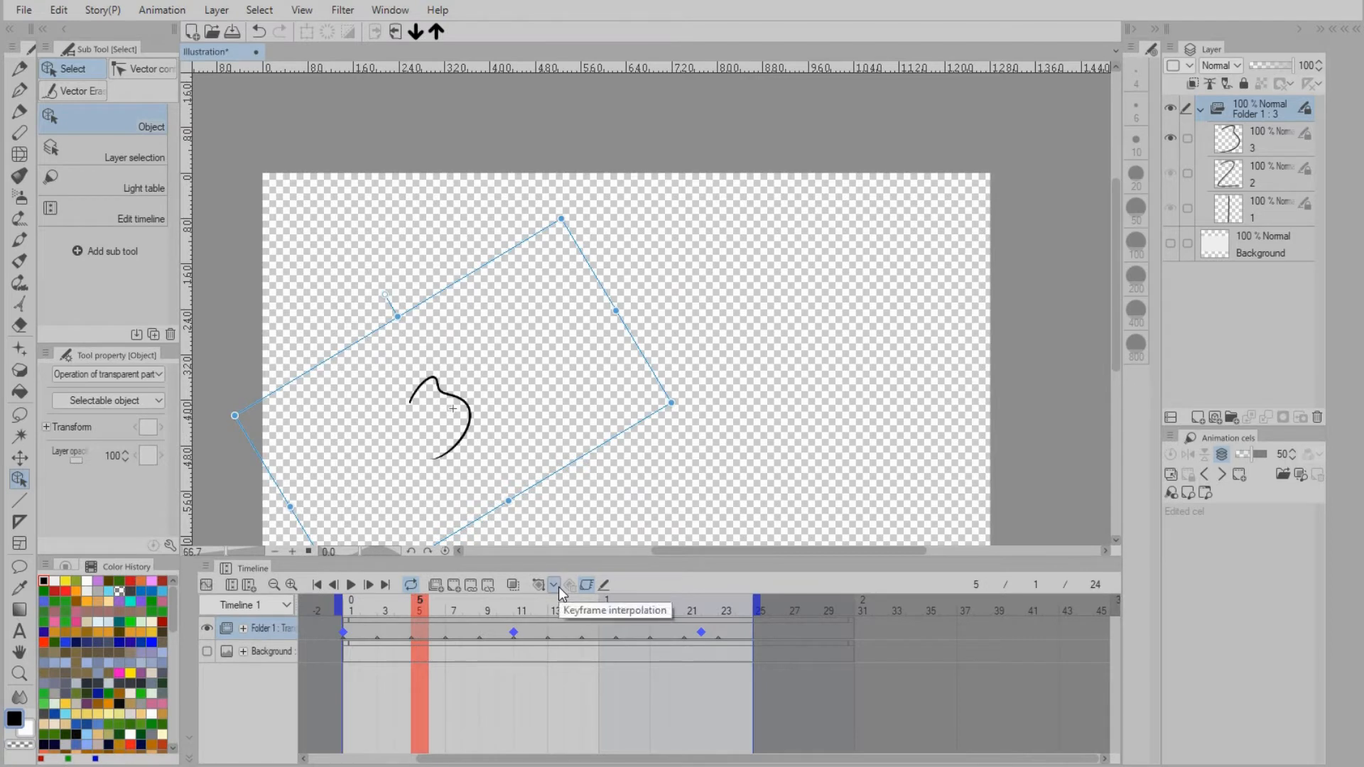
pyautogui.click(554, 586)
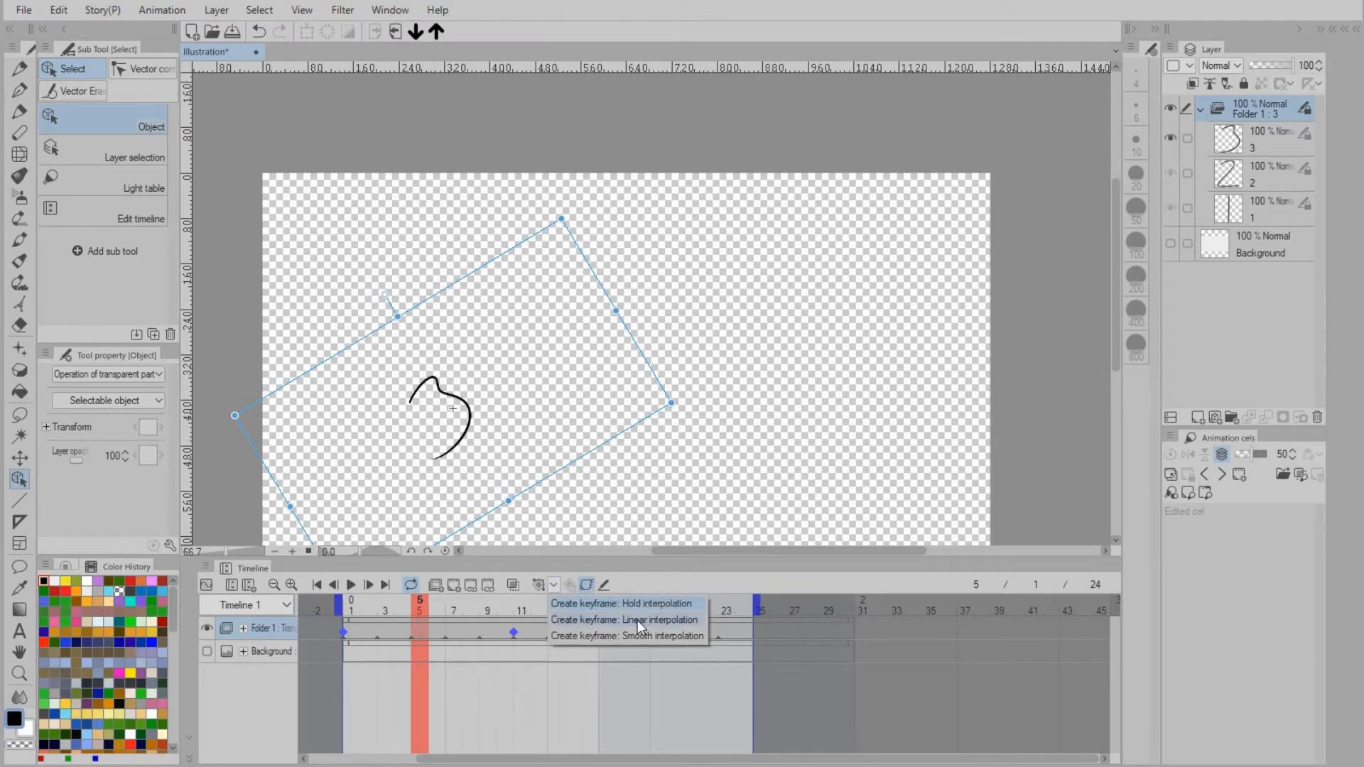
pyautogui.click(535, 610)
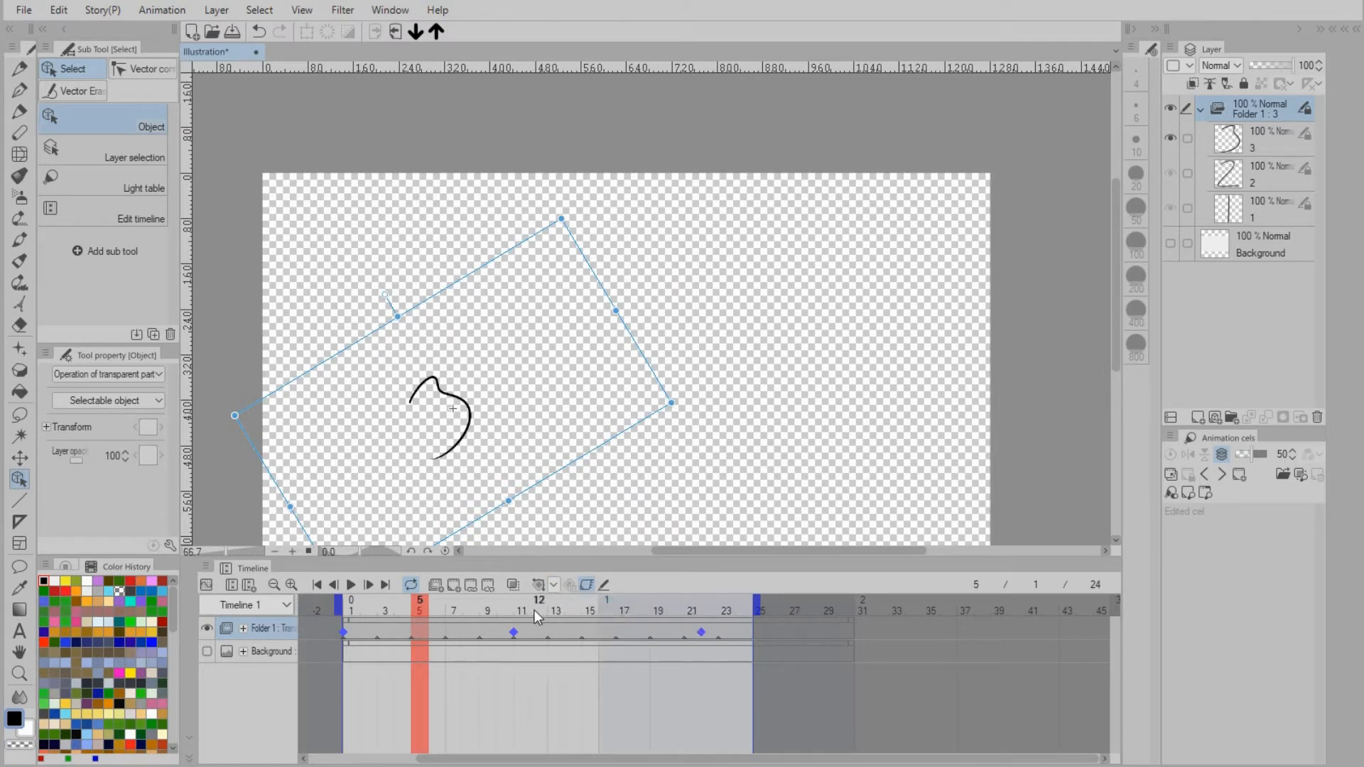
# Switch the animation folder's keyframe at frame 1 to hold interpolation.
pyautogui.click(342, 632)
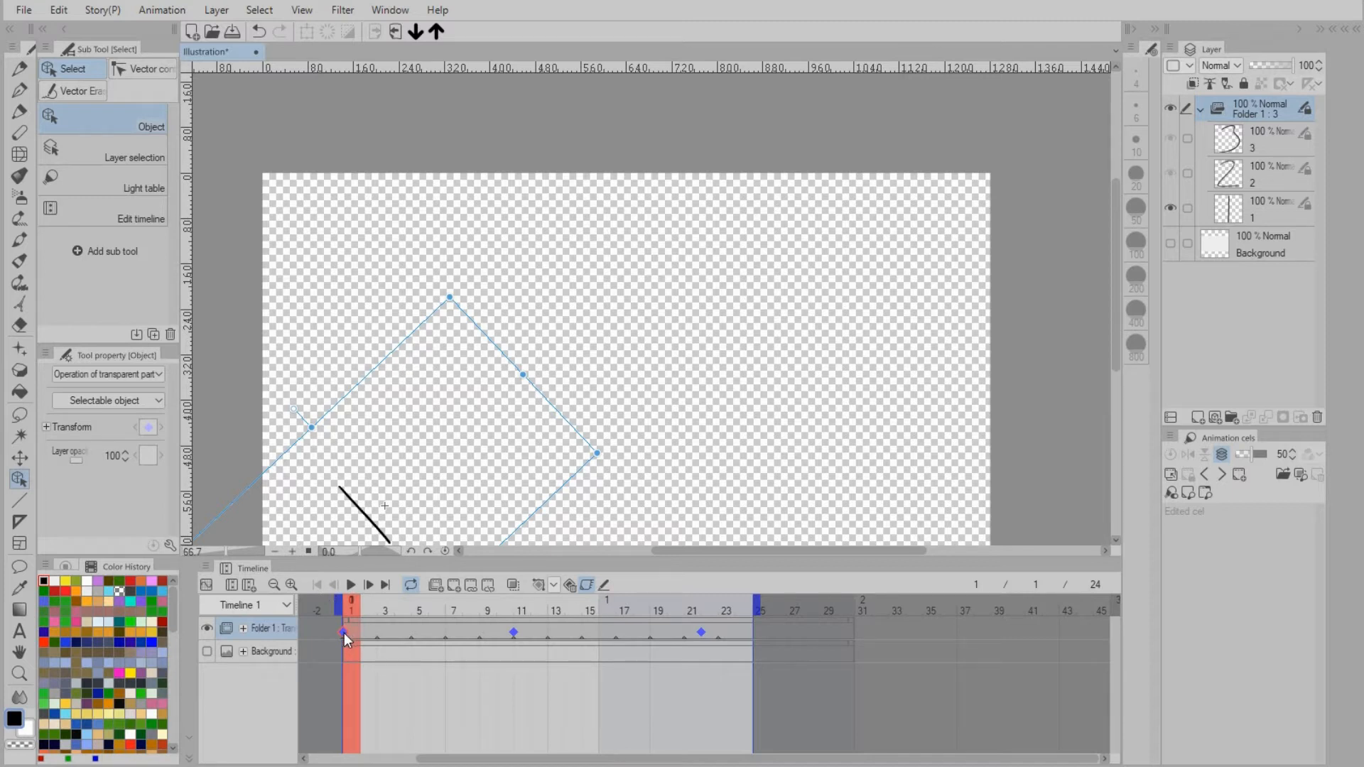
pyautogui.rightClick(343, 632)
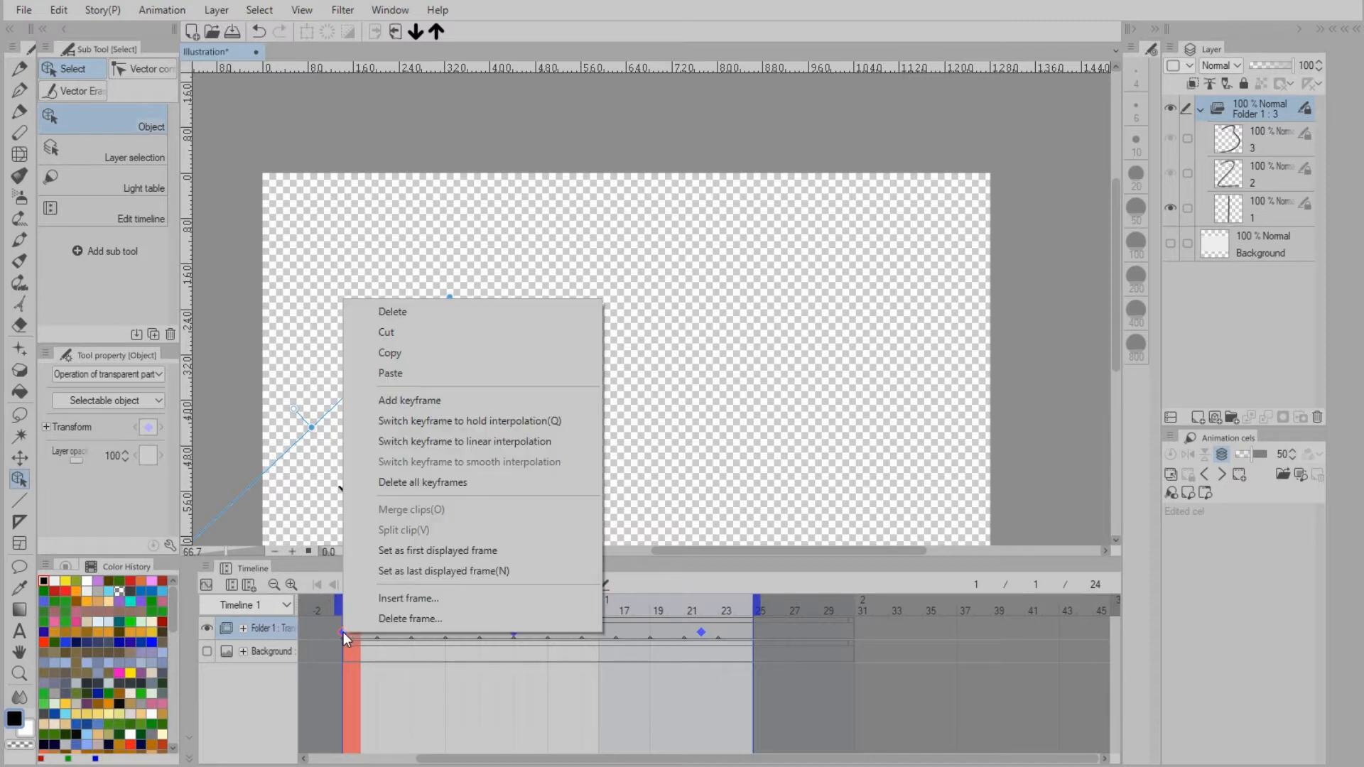
pyautogui.click(460, 421)
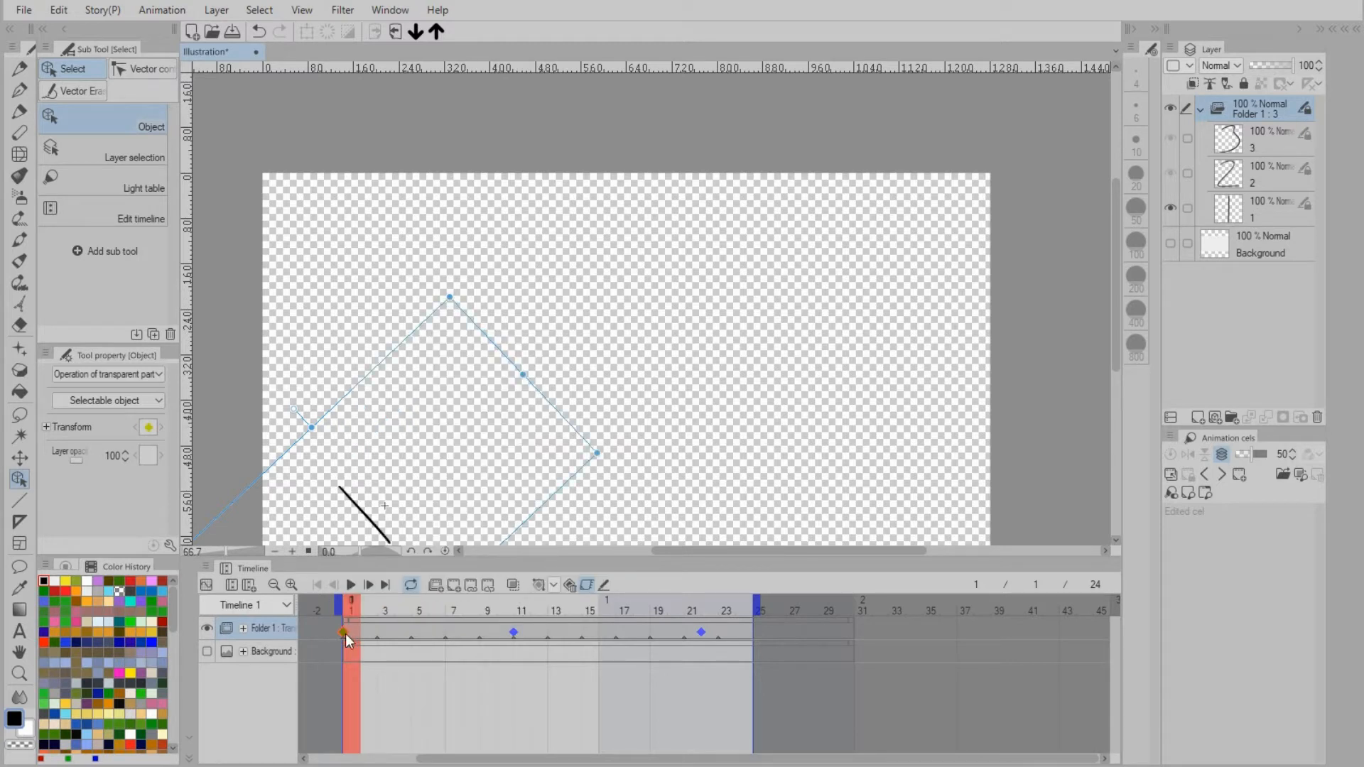
# Switch the animation folder's keyframe at frame 11 to linear interpolation and play back the result.
pyautogui.click(514, 631)
pyautogui.rightClick(514, 631)
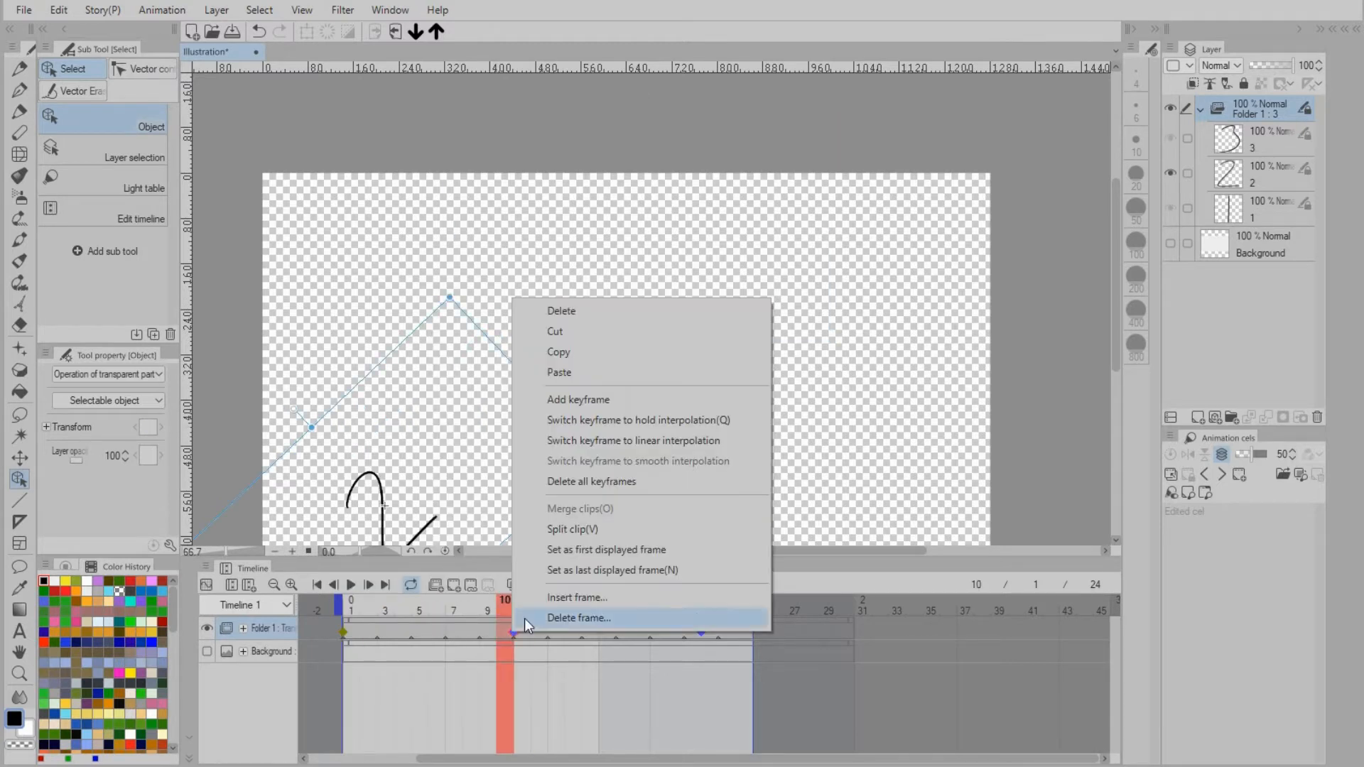
pyautogui.click(584, 440)
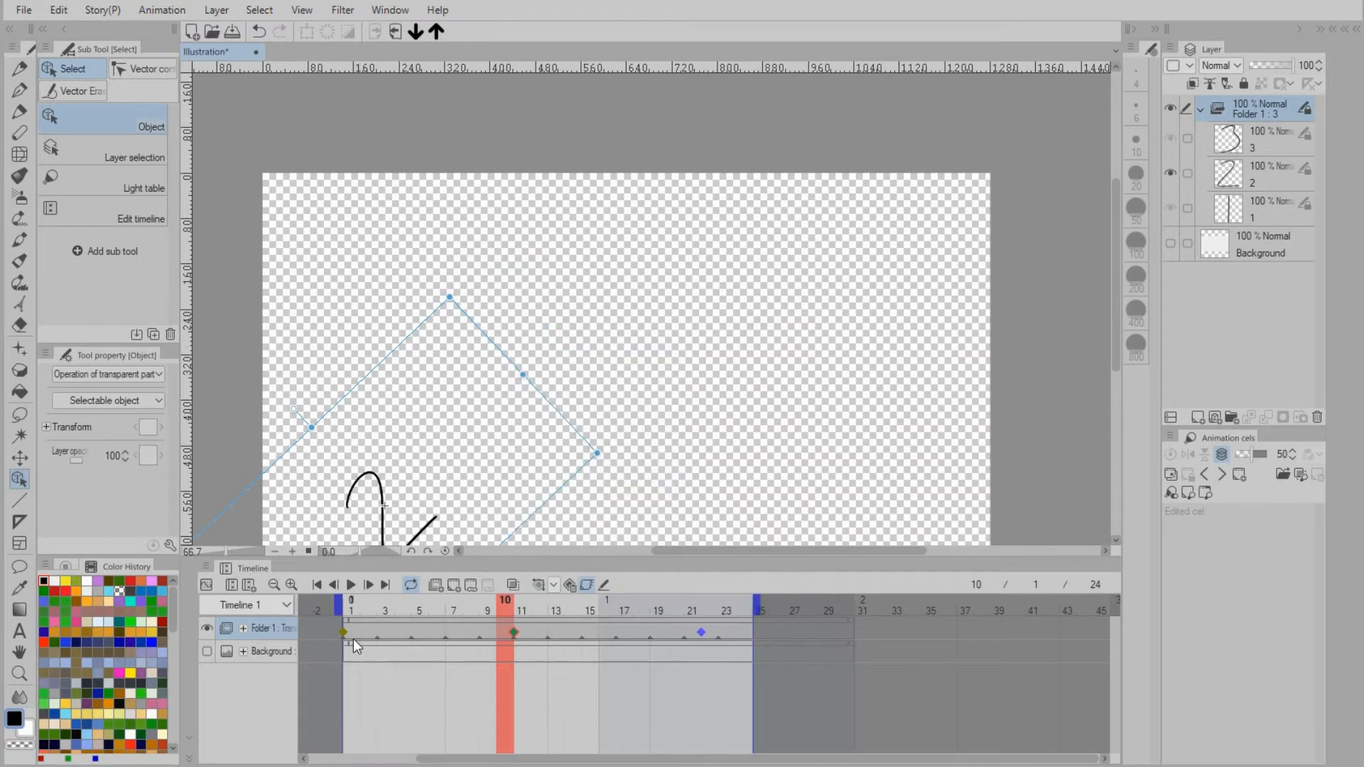
pyautogui.click(353, 585)
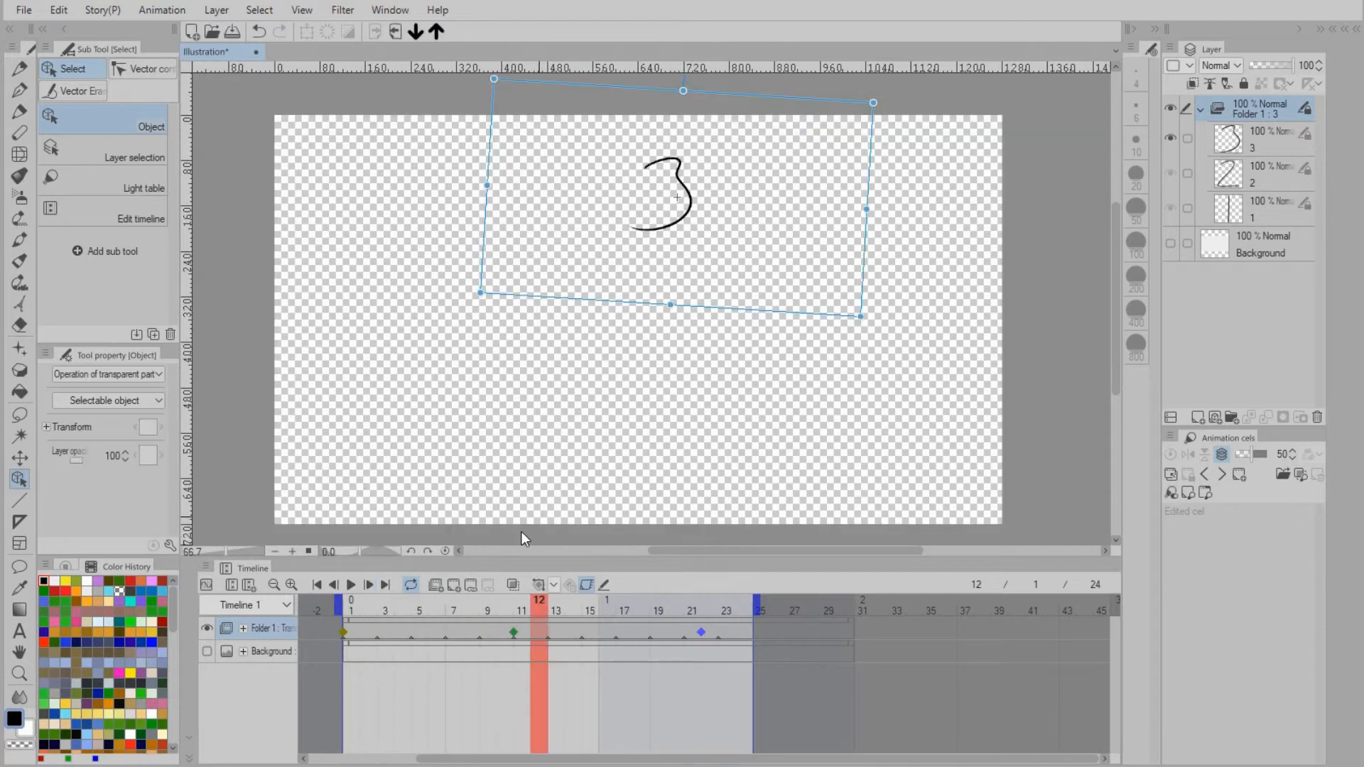
# In the folder's graph editor, show all property curves including Opacity and extend the handle of the last keyframe on the uppermost Position curve.
pyautogui.click(207, 585)
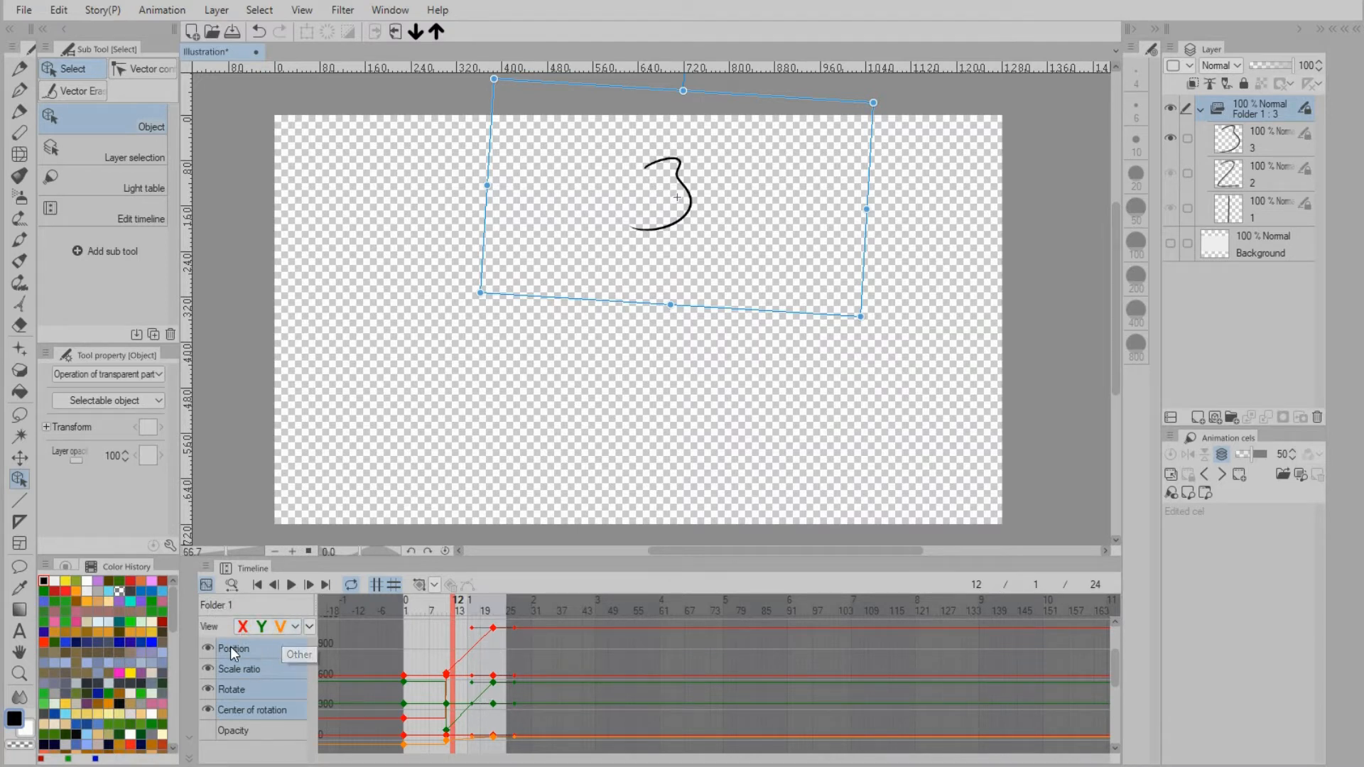
pyautogui.click(207, 710)
pyautogui.click(207, 689)
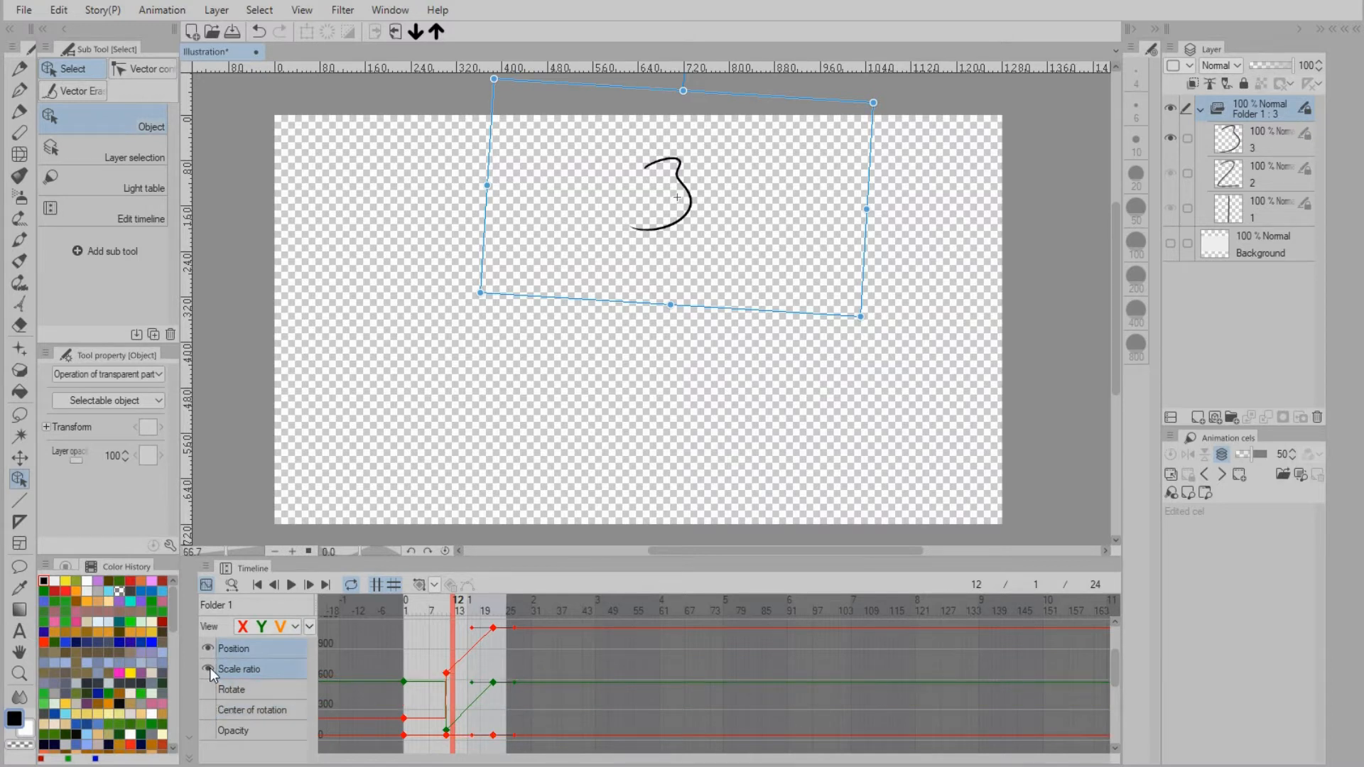
pyautogui.moveTo(207, 669); pyautogui.dragTo(208, 730)
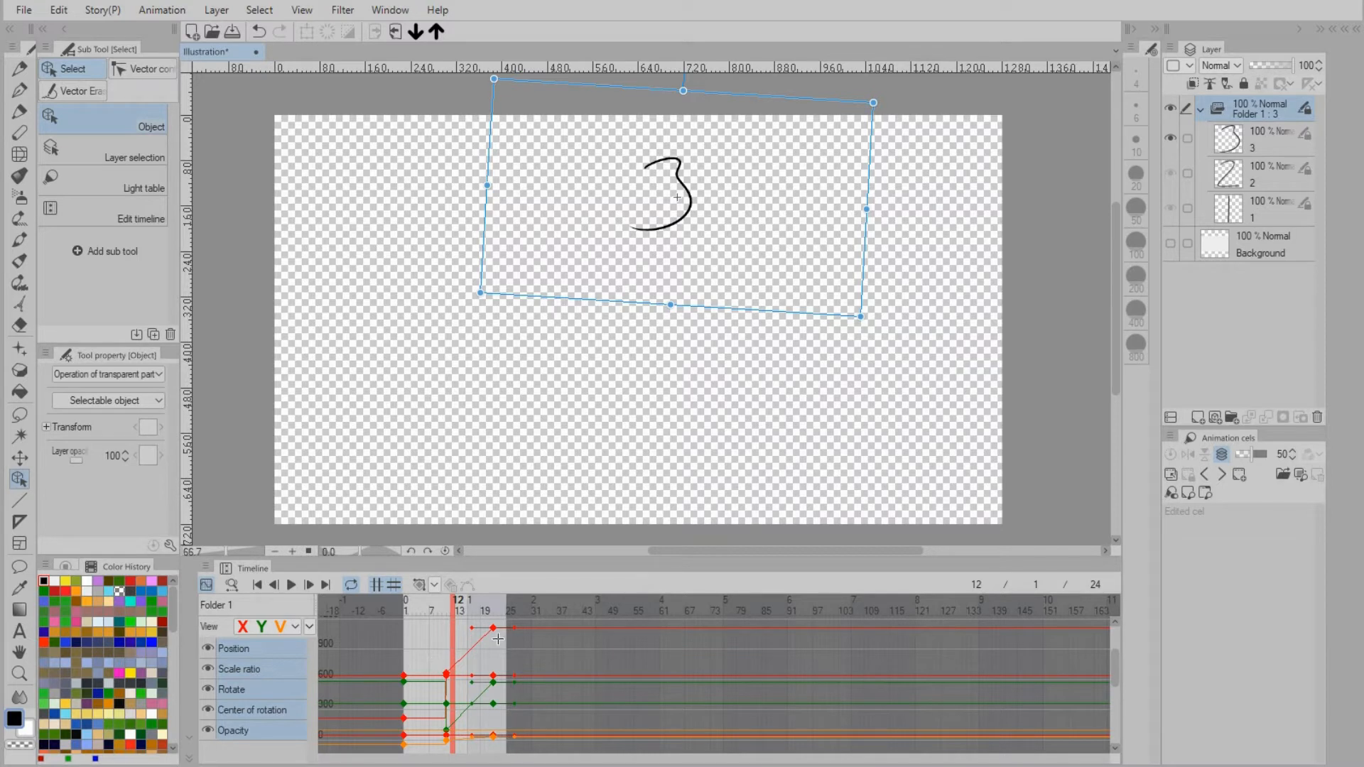
pyautogui.moveTo(472, 631); pyautogui.dragTo(434, 631)
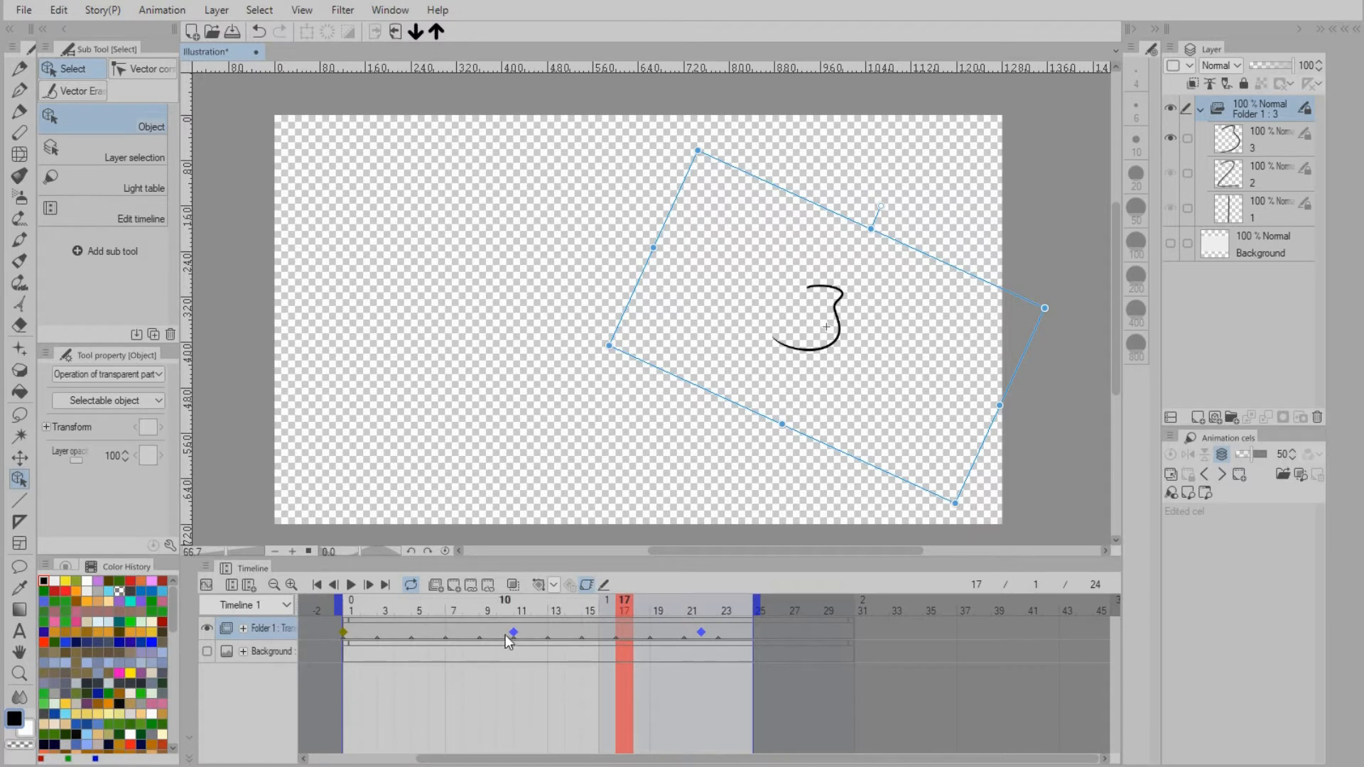
# Temporarily enable editing of the keyframed layer at frame 17 and turn it off again.
pyautogui.click(604, 586)
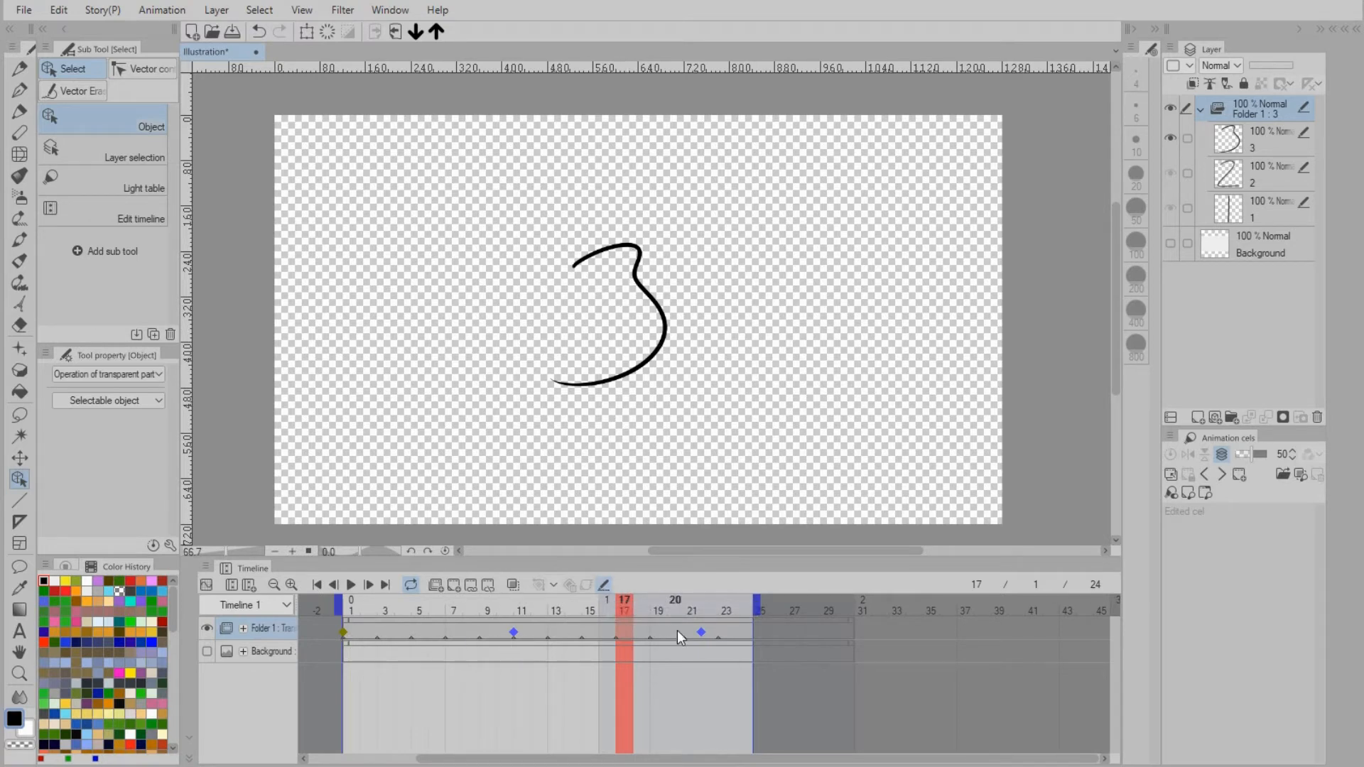
pyautogui.click(603, 587)
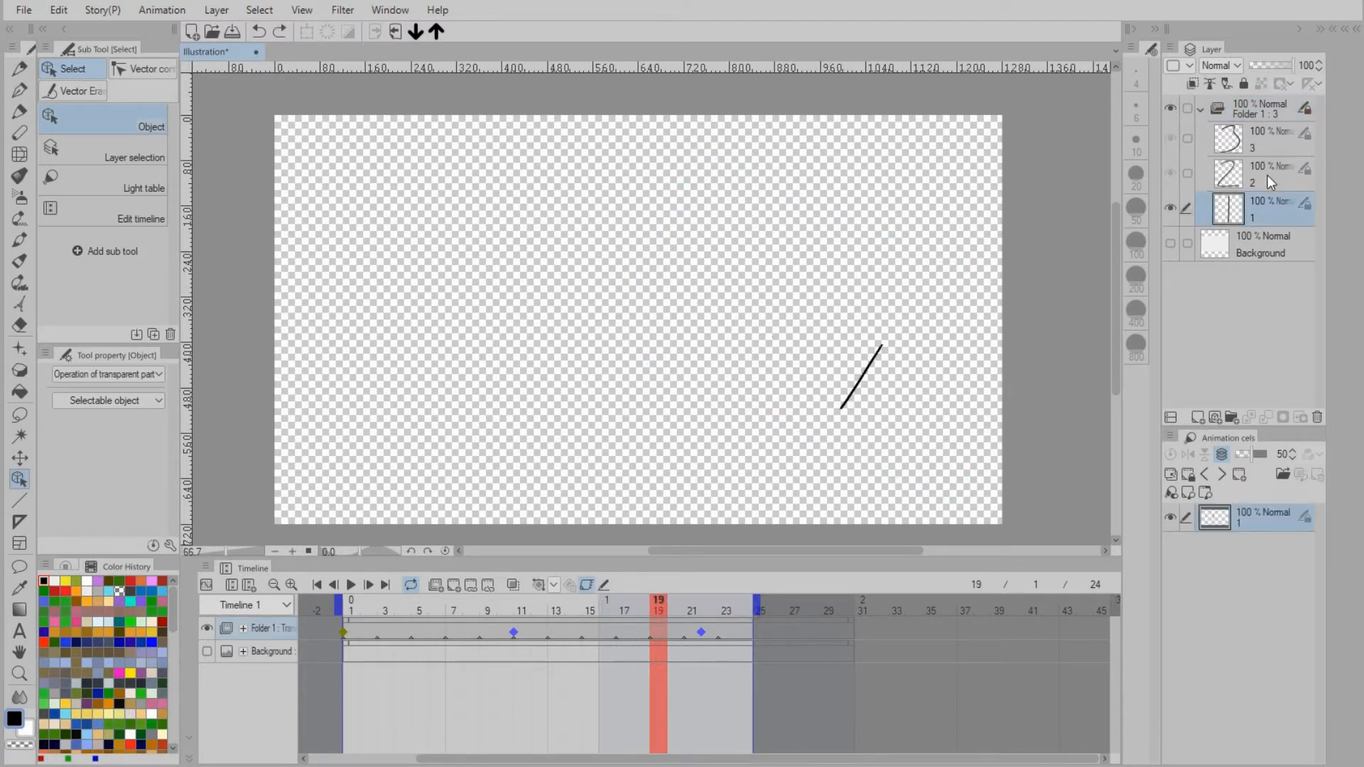
# Add a new layer above cel 1 and, with the folder's keyframes disabled, move both layers out below the animation folder.
pyautogui.click(1198, 416)
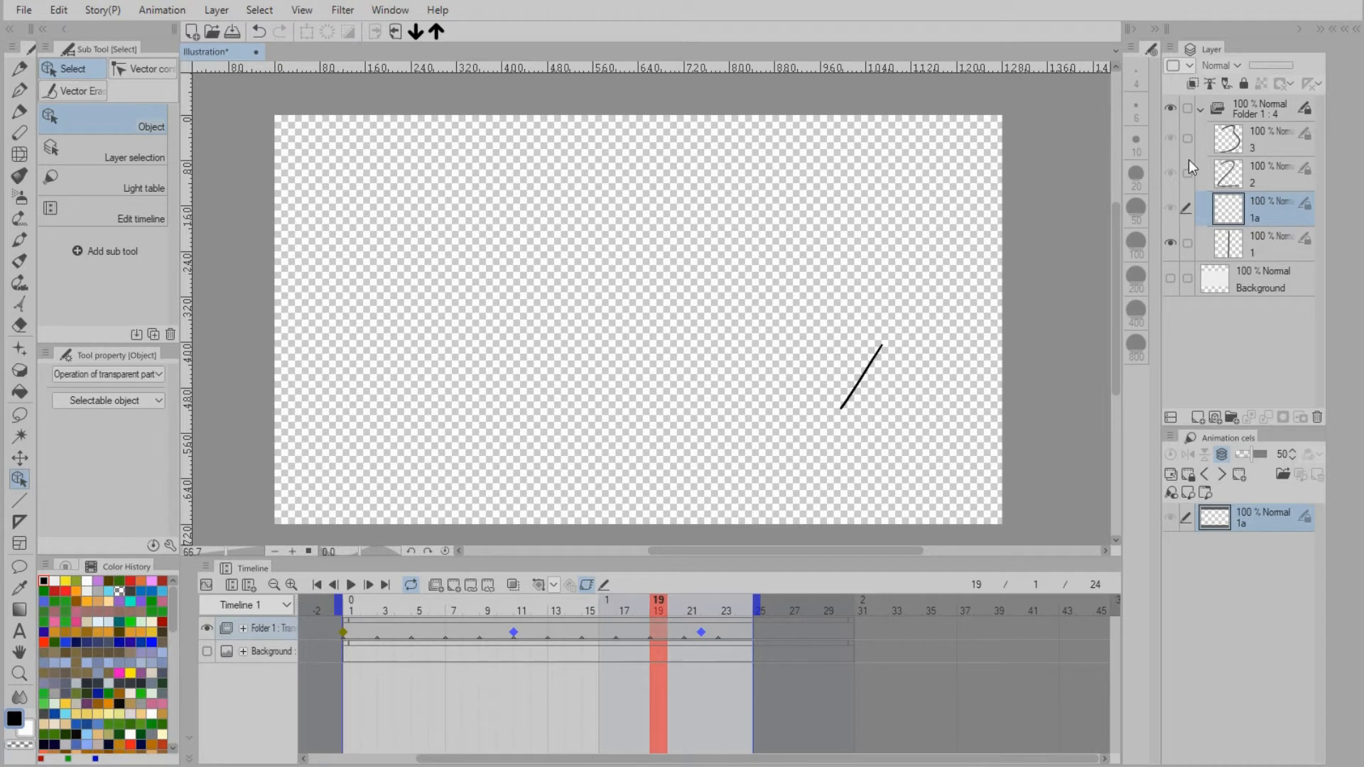
pyautogui.click(585, 585)
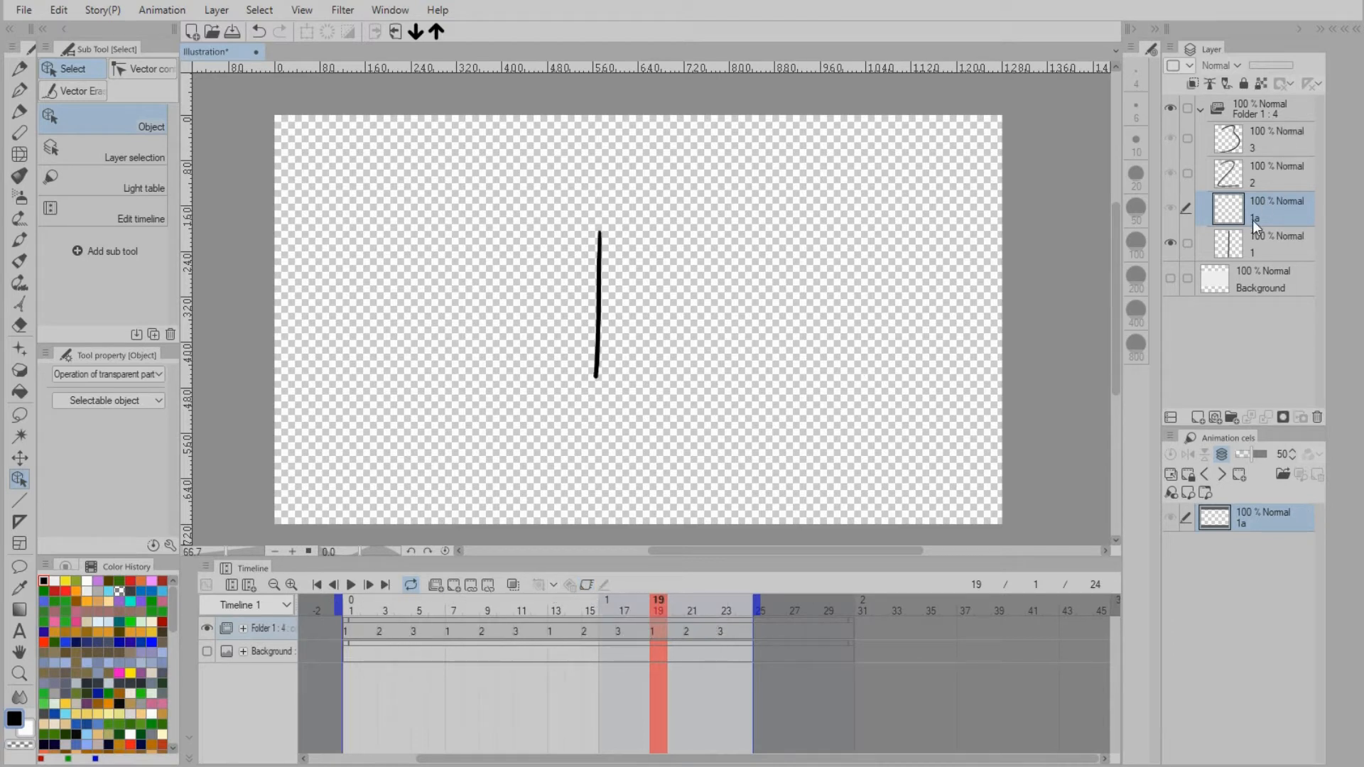
pyautogui.keyDown('shift'); pyautogui.click(1248, 239); pyautogui.keyUp('shift')
pyautogui.moveTo(1265, 216); pyautogui.dragTo(1261, 272)
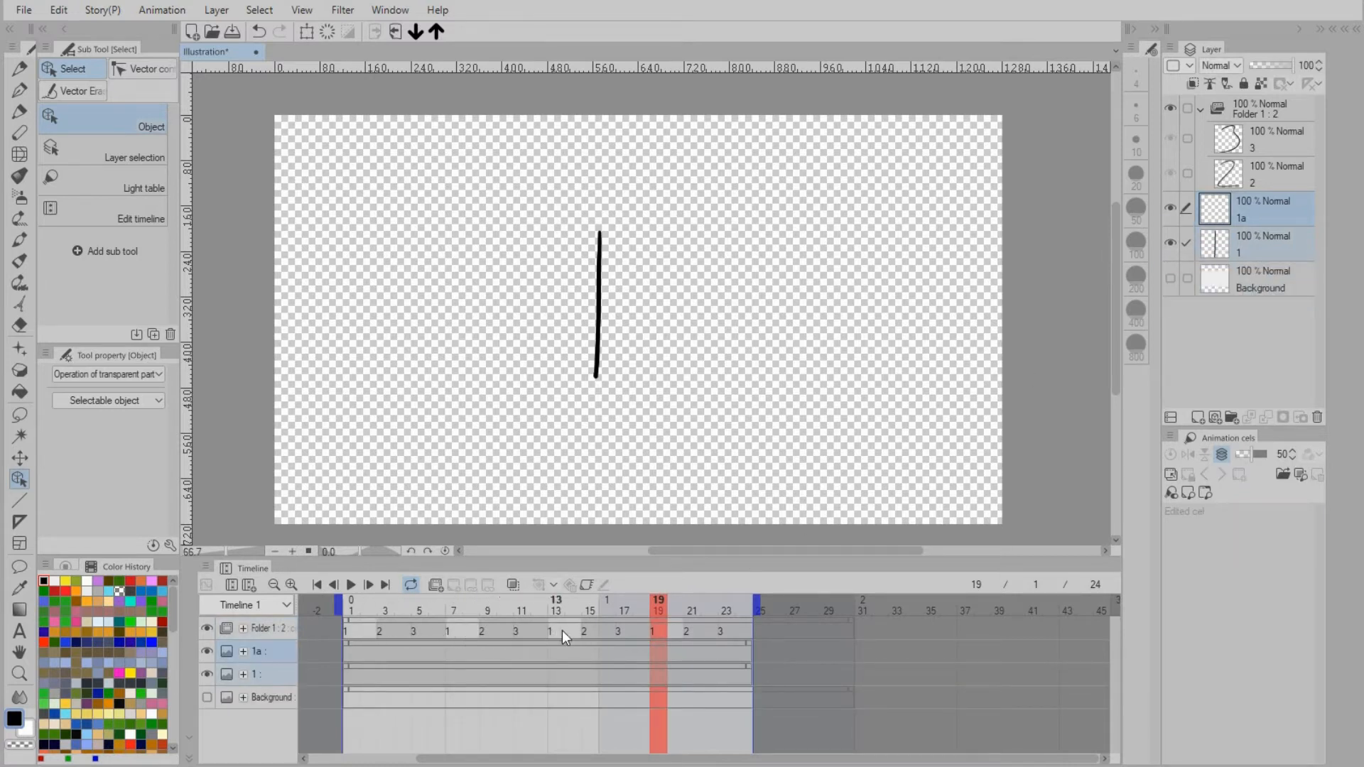
# Draw a freehand circle about 410 px across around the numeral 1 on layer 1a with the Turnip pen.
pyautogui.click(1256, 211)
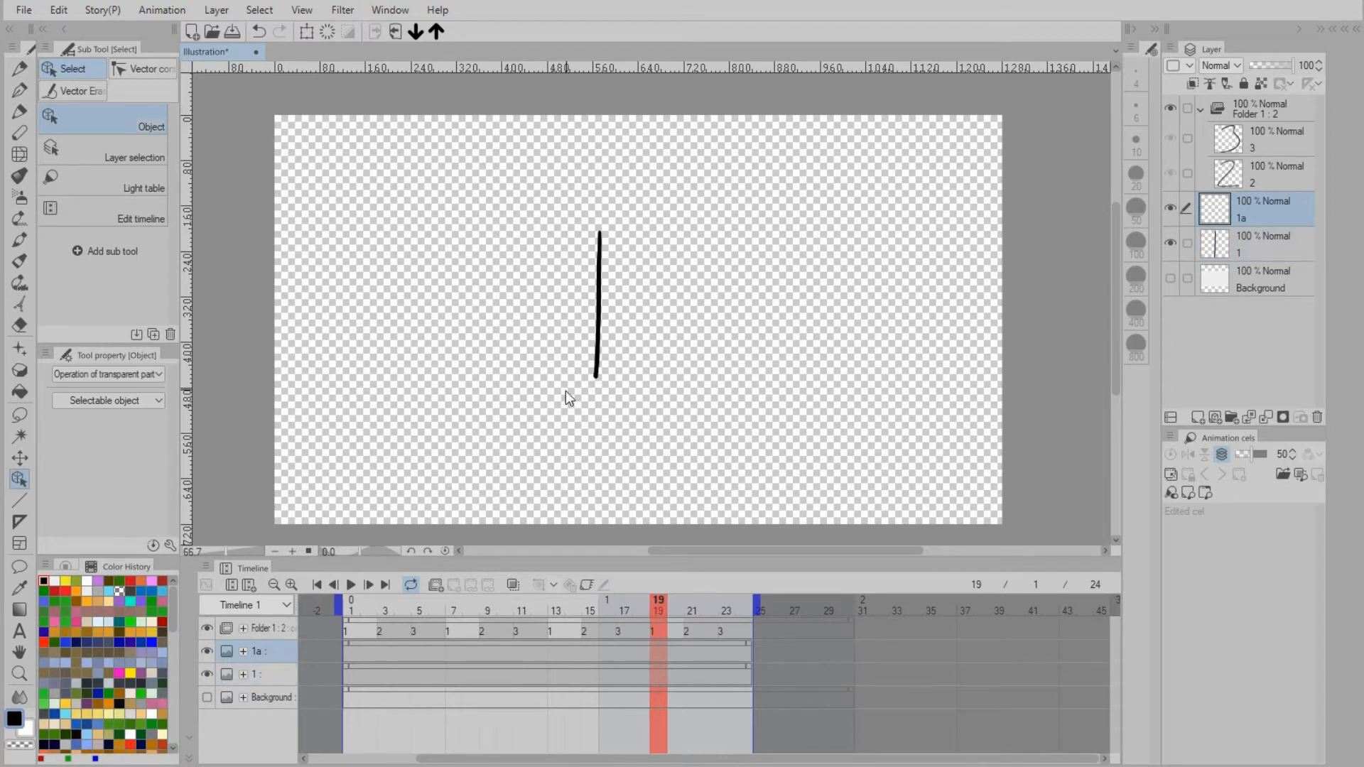
pyautogui.click(20, 90)
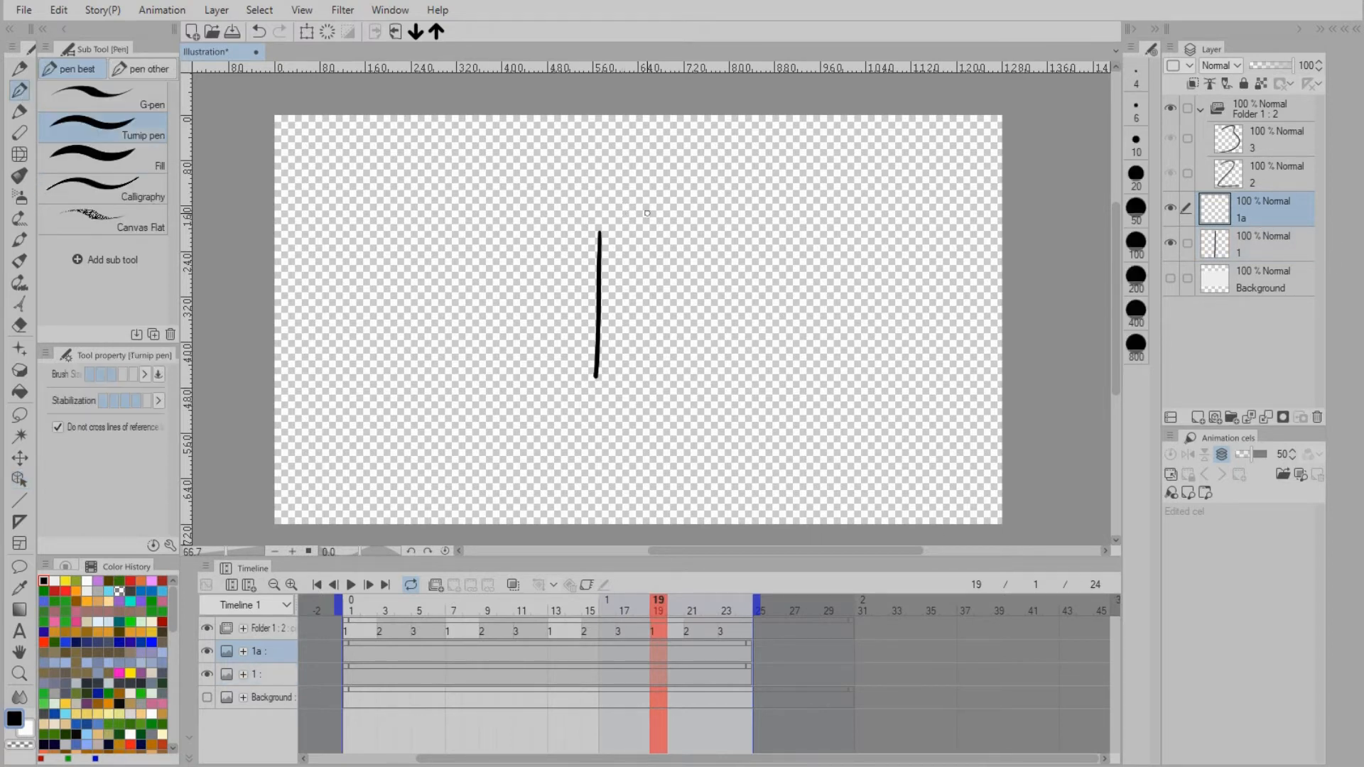
pyautogui.moveTo(646, 201)
pyautogui.mouseDown()
pyautogui.moveTo(508, 235)
pyautogui.moveTo(618, 438)
pyautogui.moveTo(643, 199)
pyautogui.mouseUp()
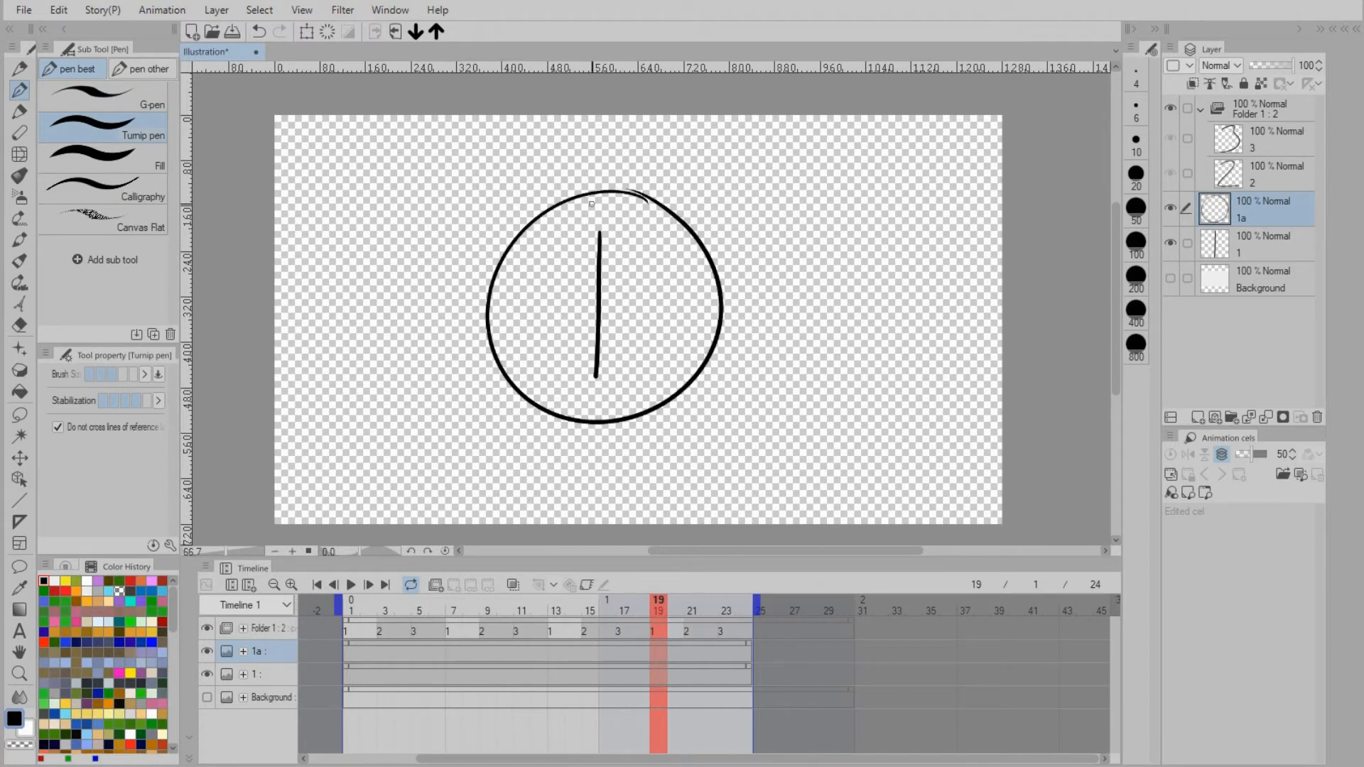
# Merge layers 1a and 1, move the merged layer back into the animation folder below cel 2 and return to frame 1.
pyautogui.click(1256, 243)
pyautogui.keyDown('ctrl'); pyautogui.click(1255, 214); pyautogui.keyUp('ctrl')
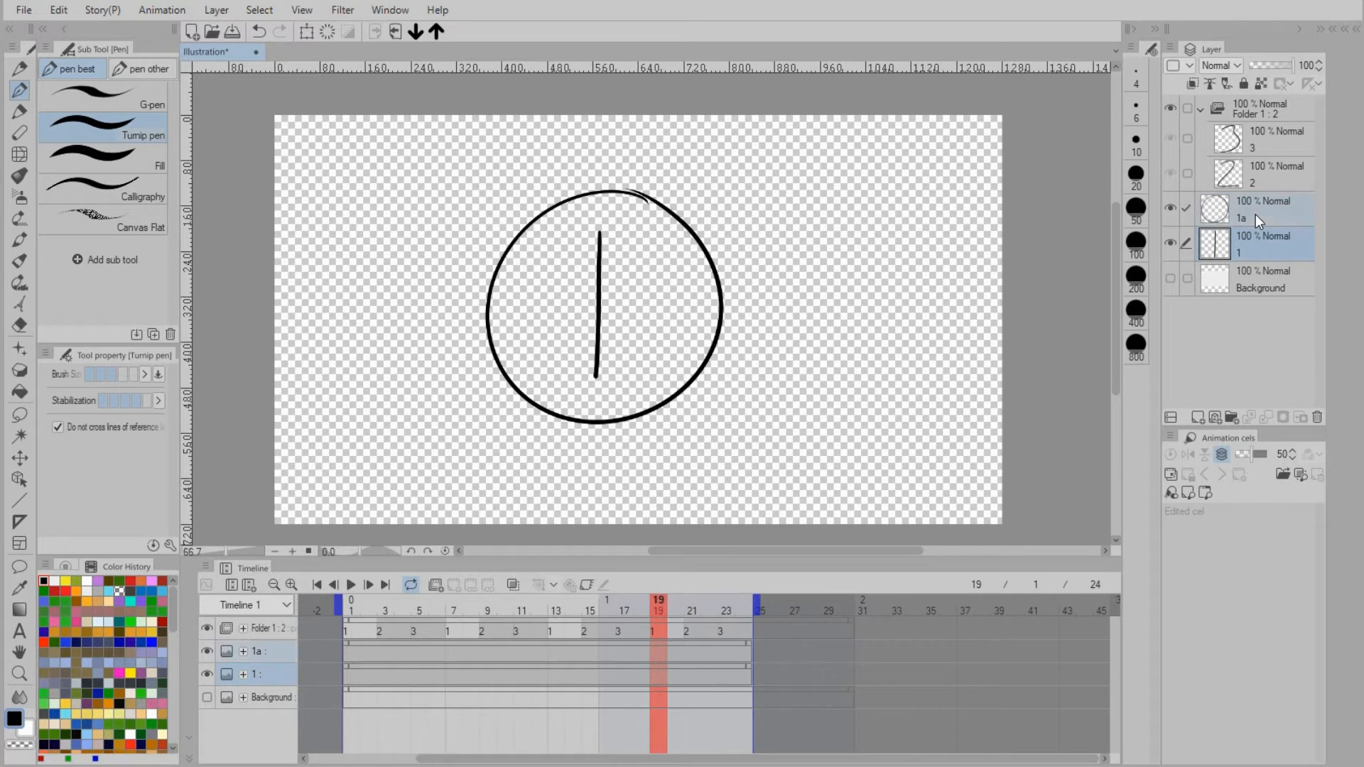
pyautogui.rightClick(1255, 215)
pyautogui.click(1259, 606)
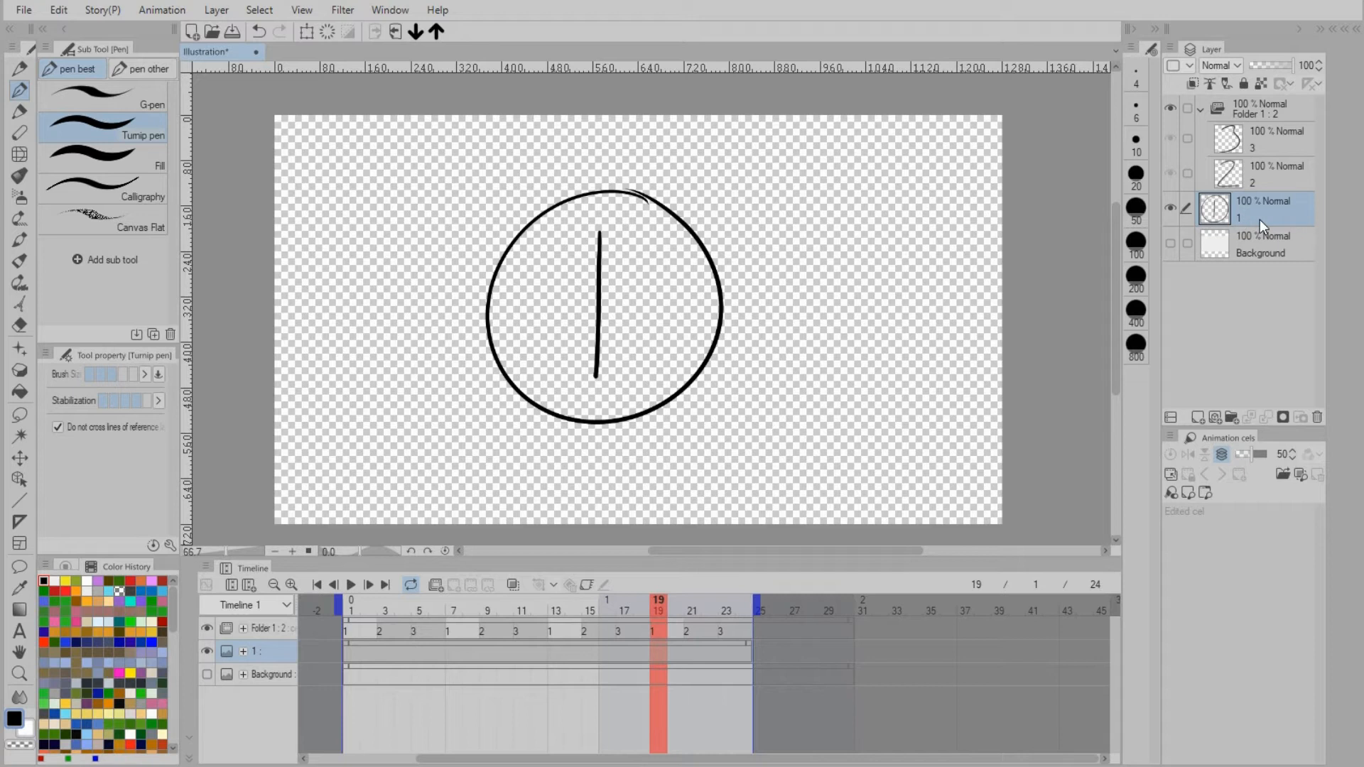
pyautogui.moveTo(1259, 219); pyautogui.dragTo(1273, 186)
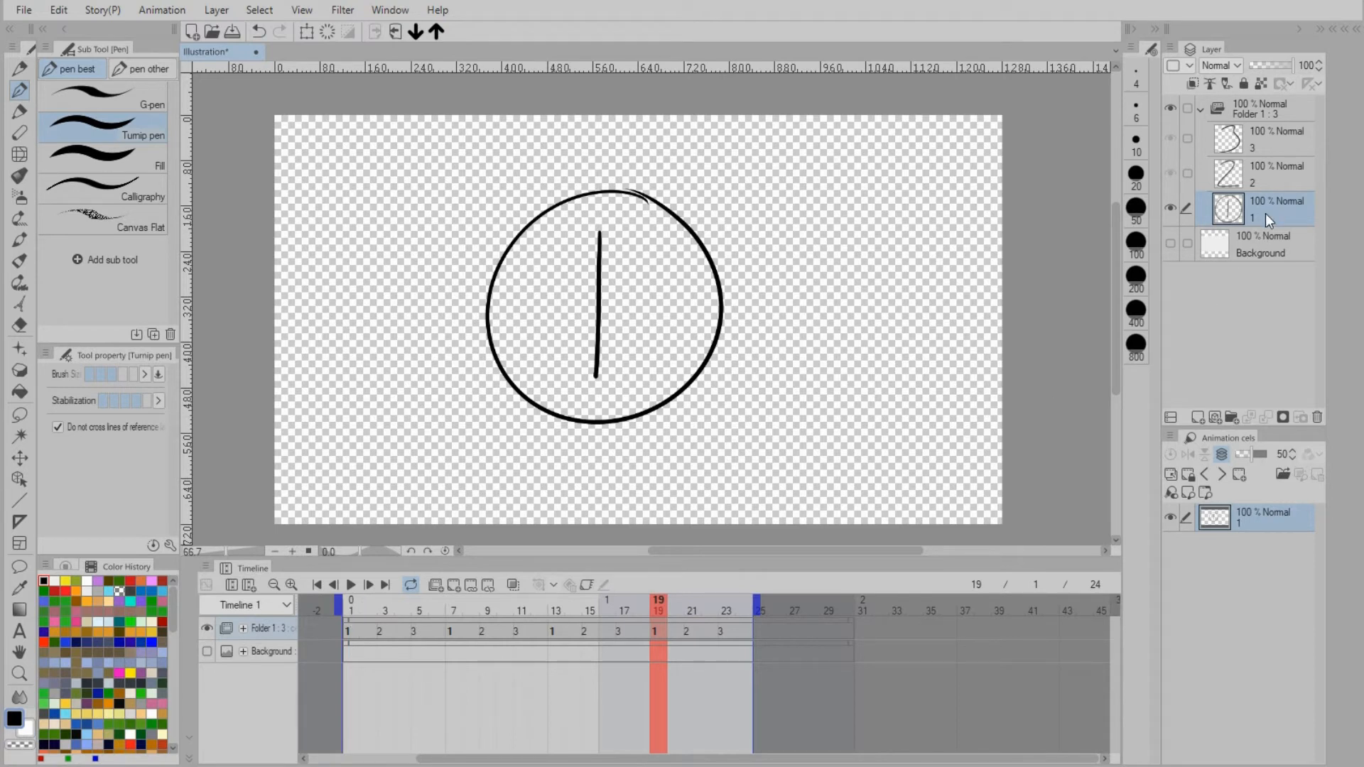
pyautogui.moveTo(356, 601)
pyautogui.mouseDown()
pyautogui.moveTo(710, 625)
pyautogui.moveTo(356, 611)
pyautogui.mouseUp()
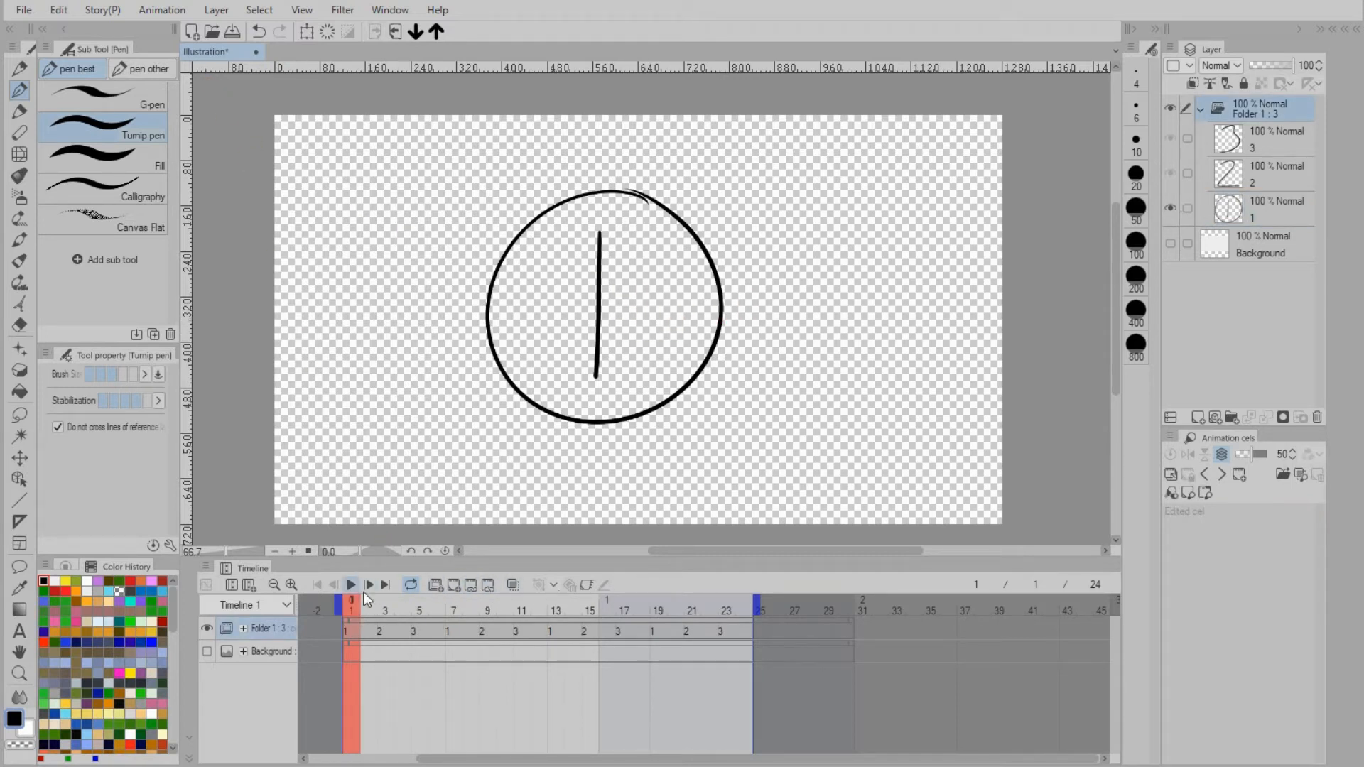
# Add an audio layer to the timeline and import the Boom sound file into it.
pyautogui.click(158, 10)
pyautogui.moveTo(175, 35)
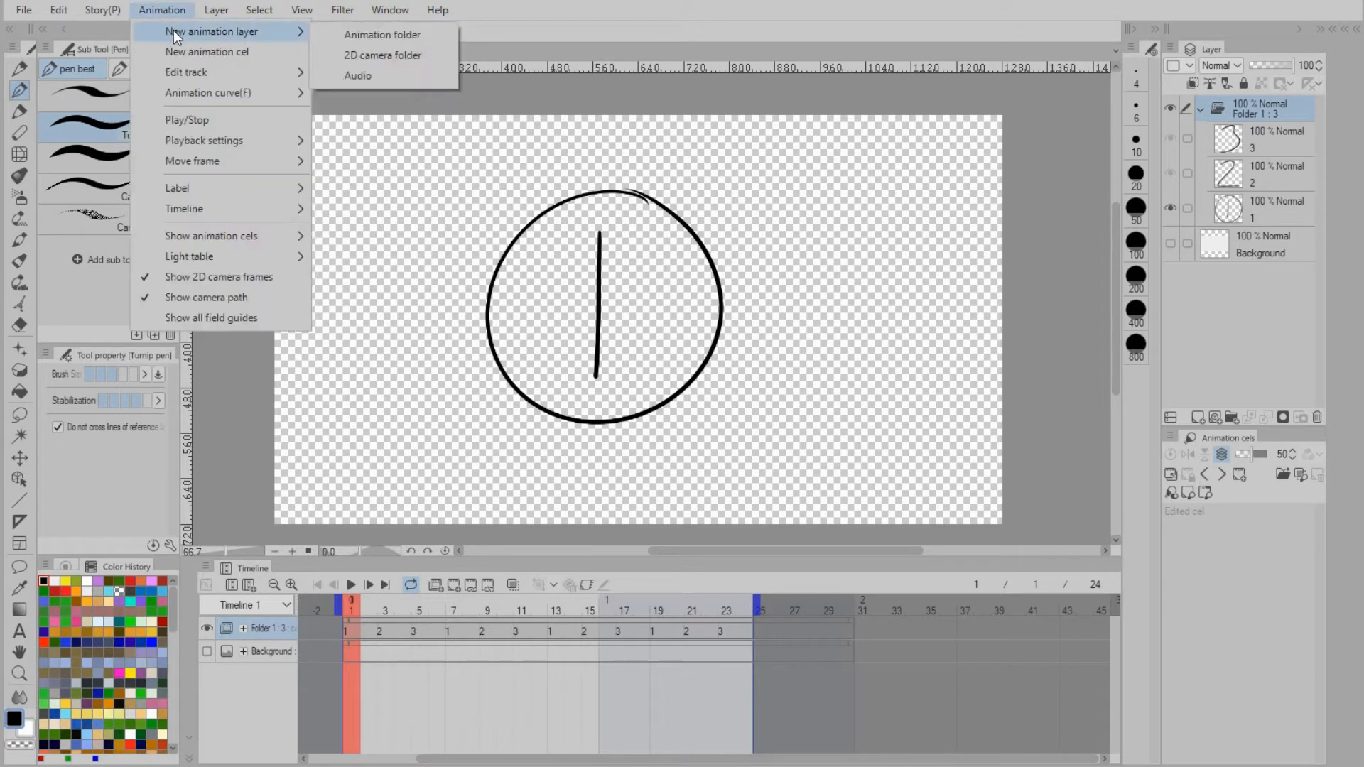
pyautogui.click(377, 74)
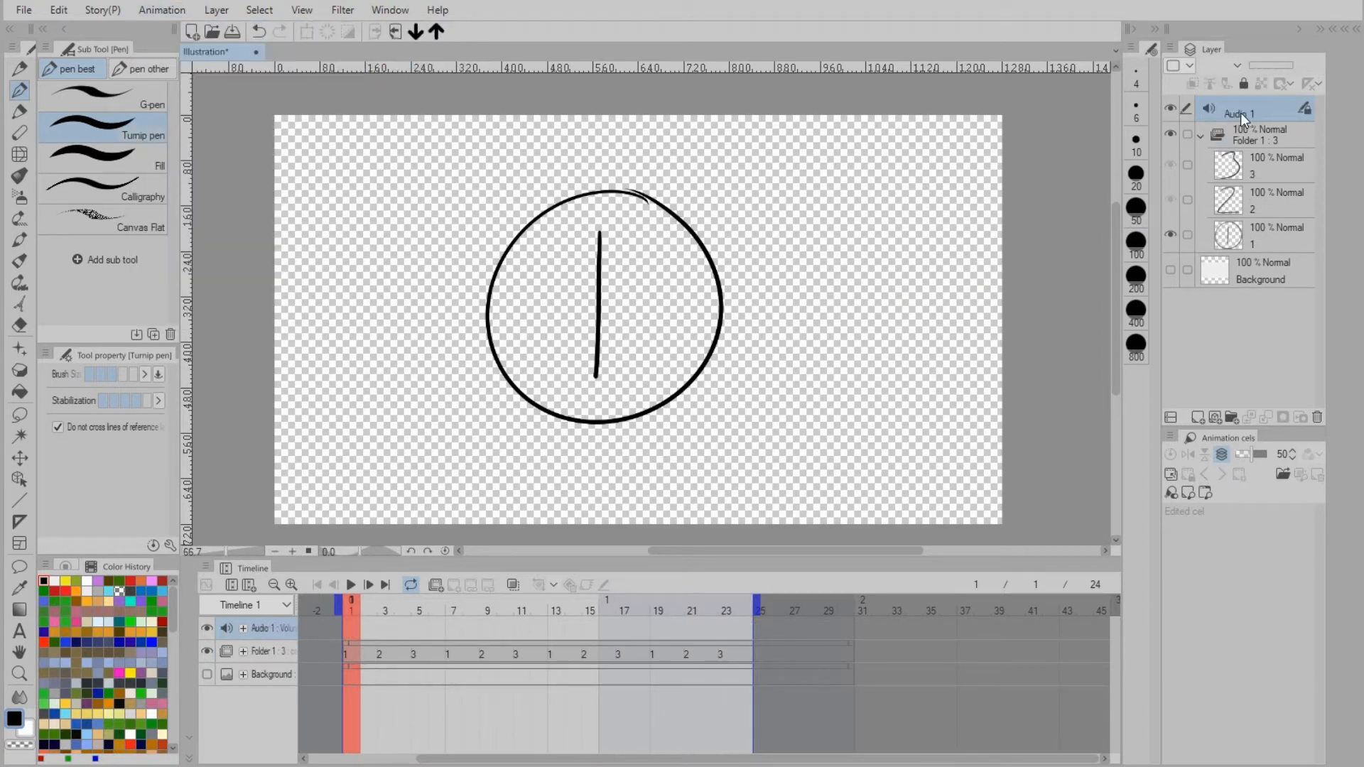
pyautogui.click(22, 12)
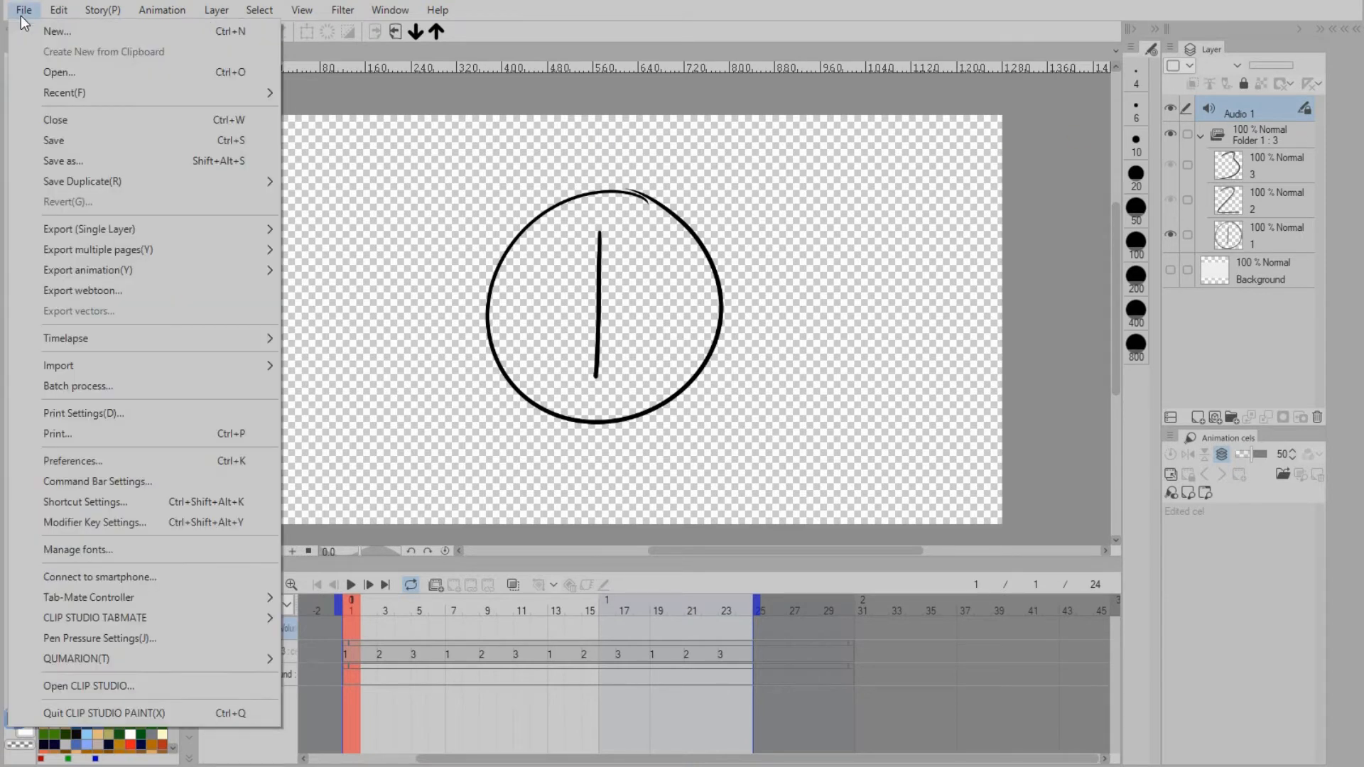
pyautogui.moveTo(50, 366)
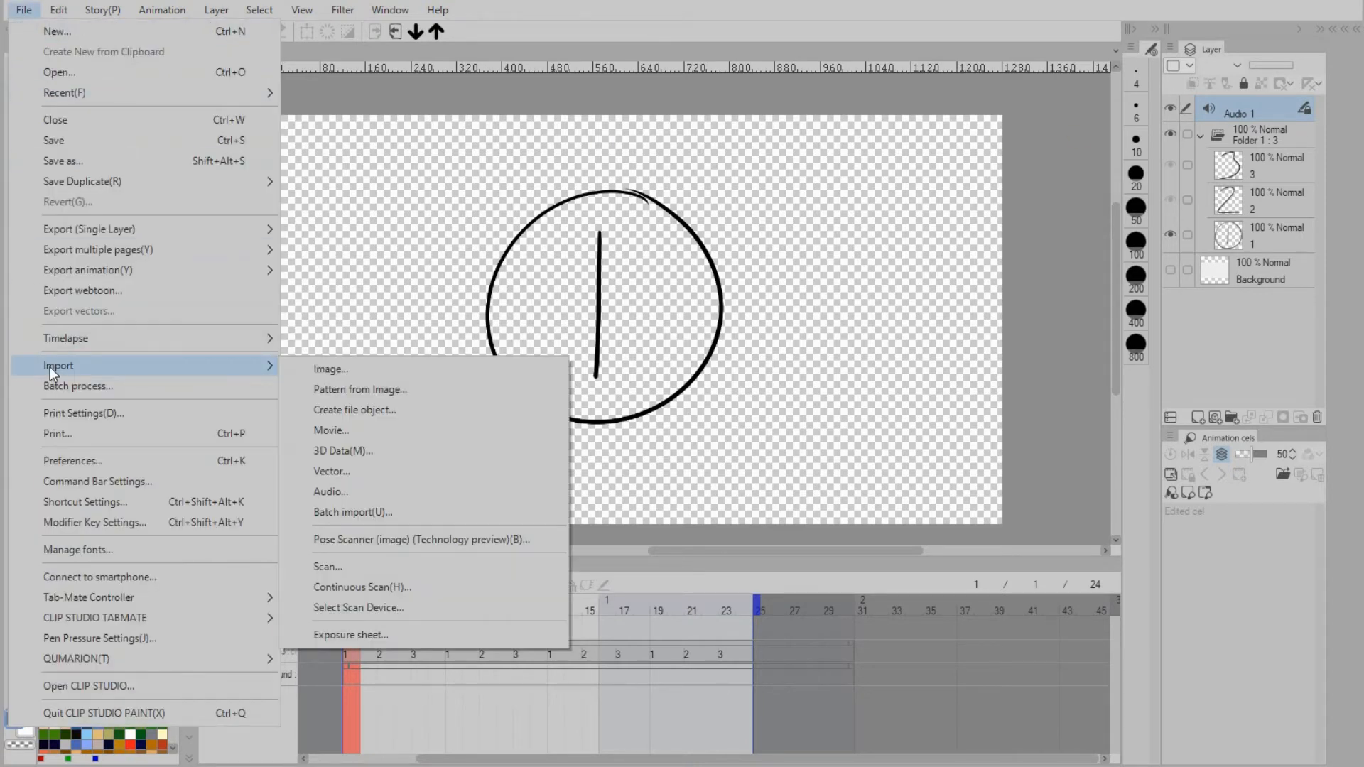
pyautogui.click(348, 492)
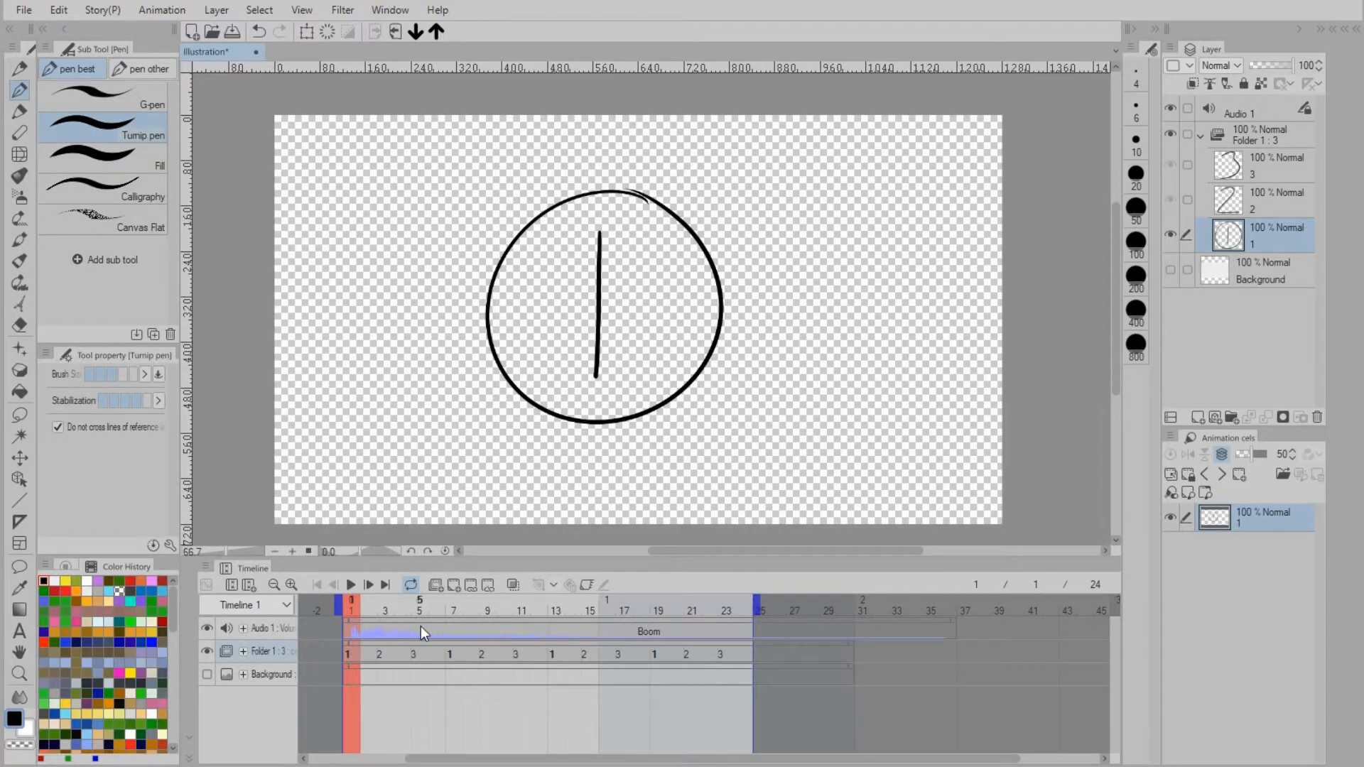
# Shift the Boom clip along the timeline, bring its start back to frame 1 and trim its end to frame 20.
pyautogui.moveTo(422, 623)
pyautogui.mouseDown()
pyautogui.moveTo(556, 623)
pyautogui.moveTo(401, 625)
pyautogui.mouseUp()
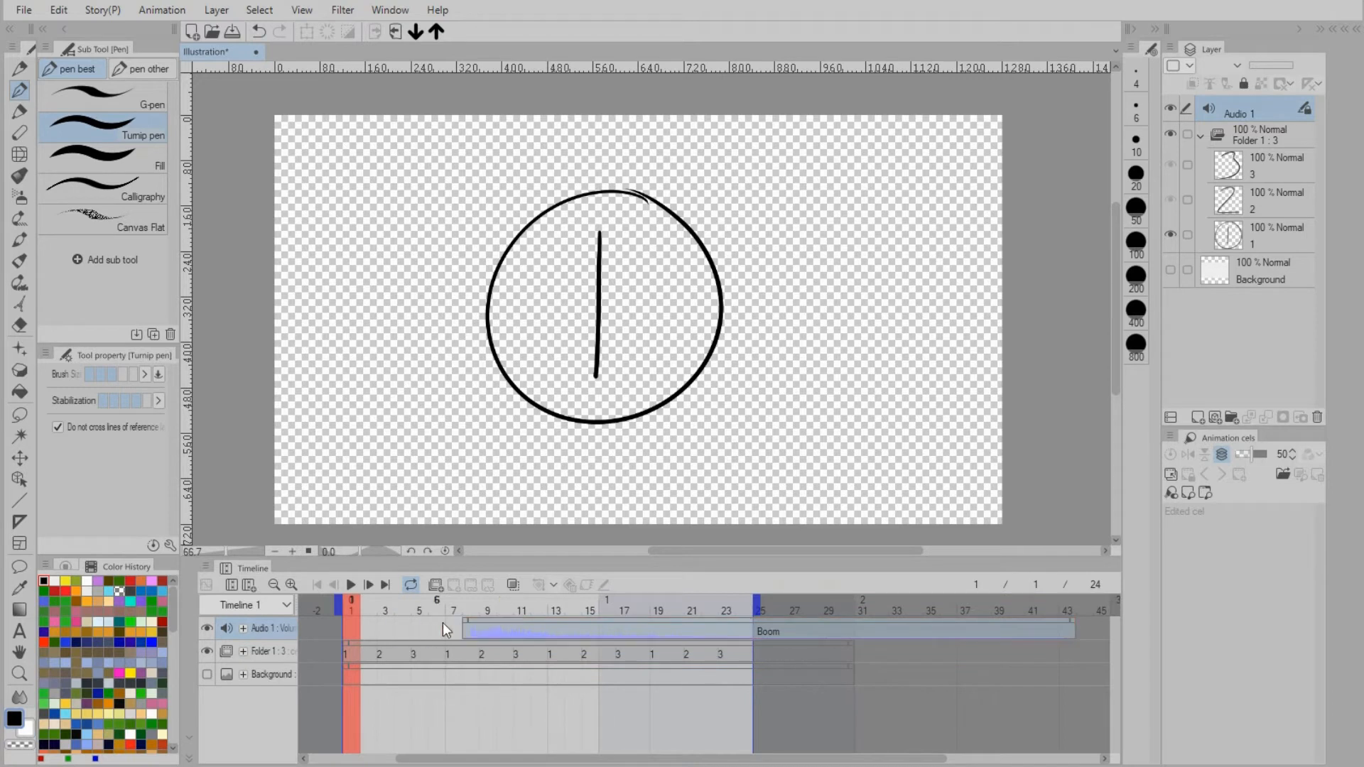
pyautogui.moveTo(553, 623); pyautogui.dragTo(432, 623)
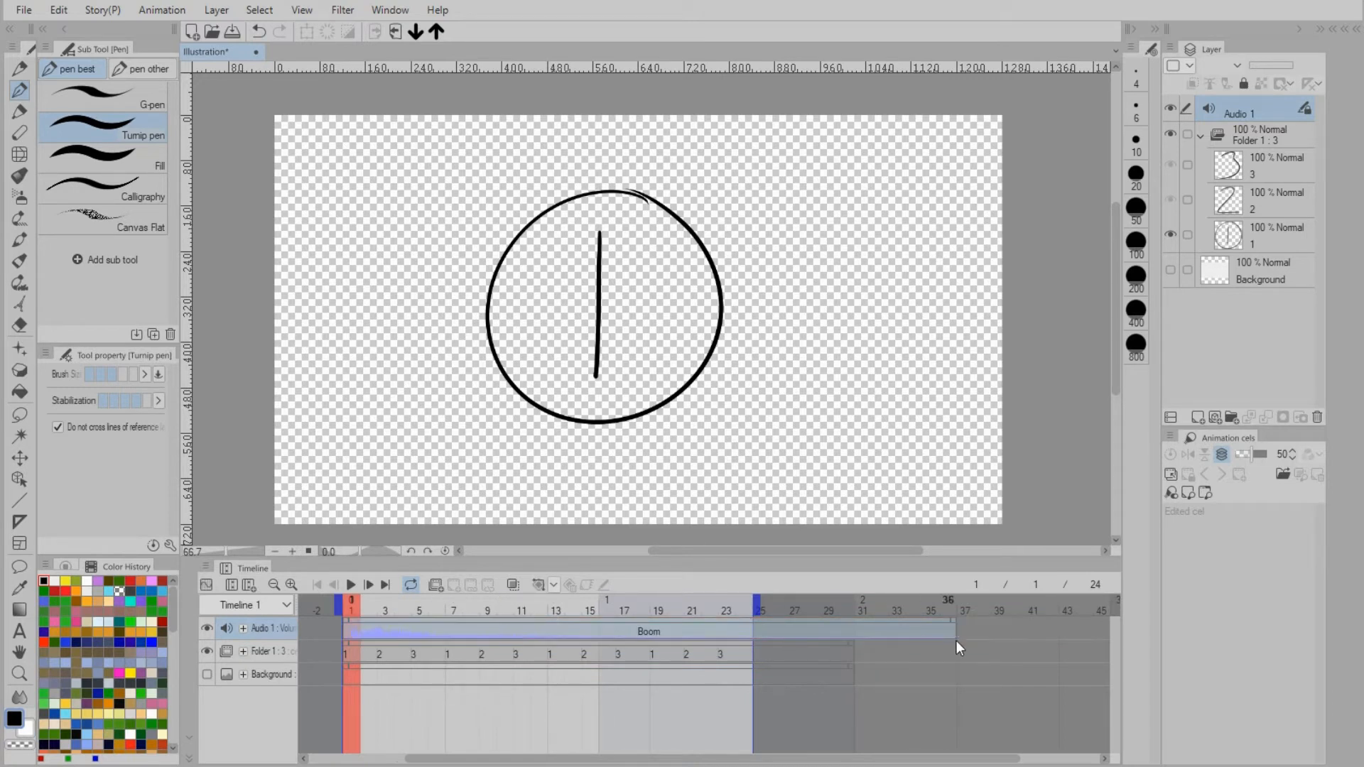
pyautogui.moveTo(952, 632); pyautogui.dragTo(684, 625)
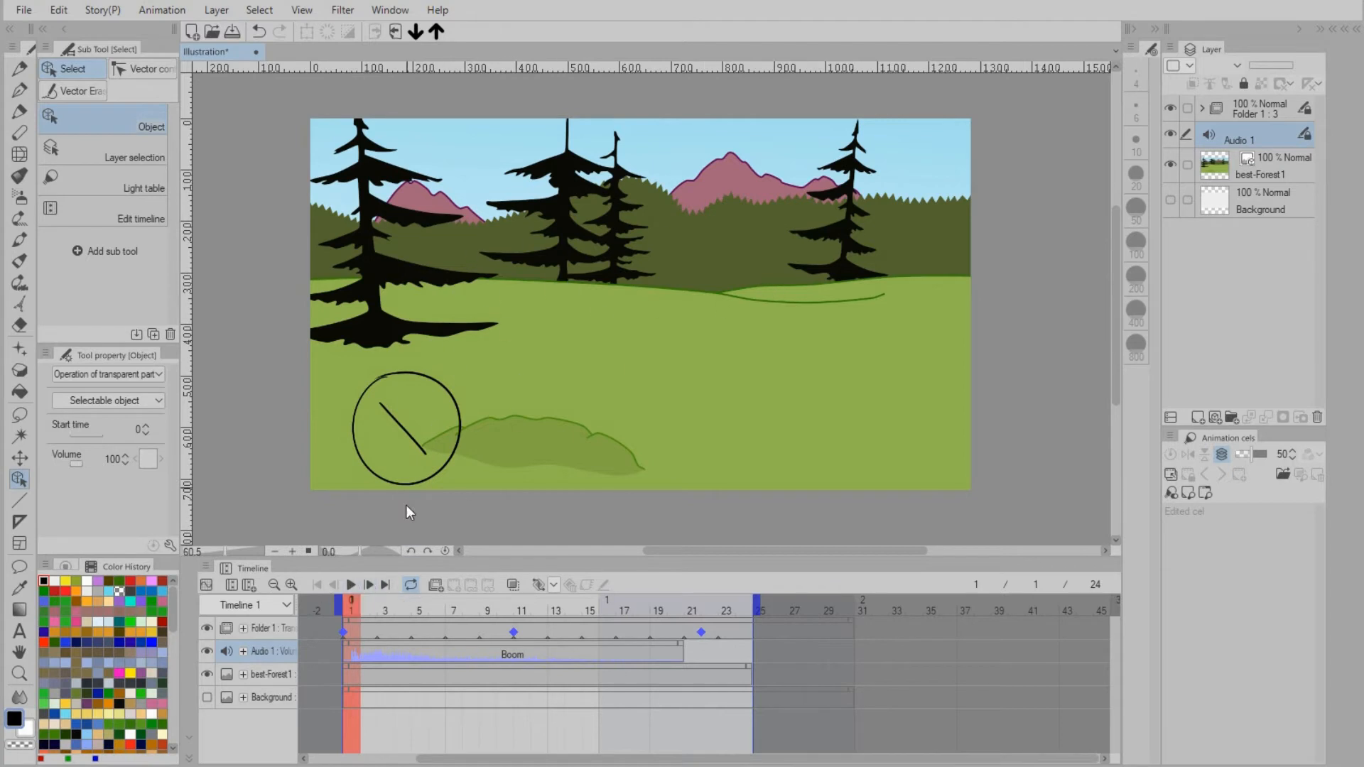
# Play back the animation over the forest background with the Boom audio.
pyautogui.click(351, 584)
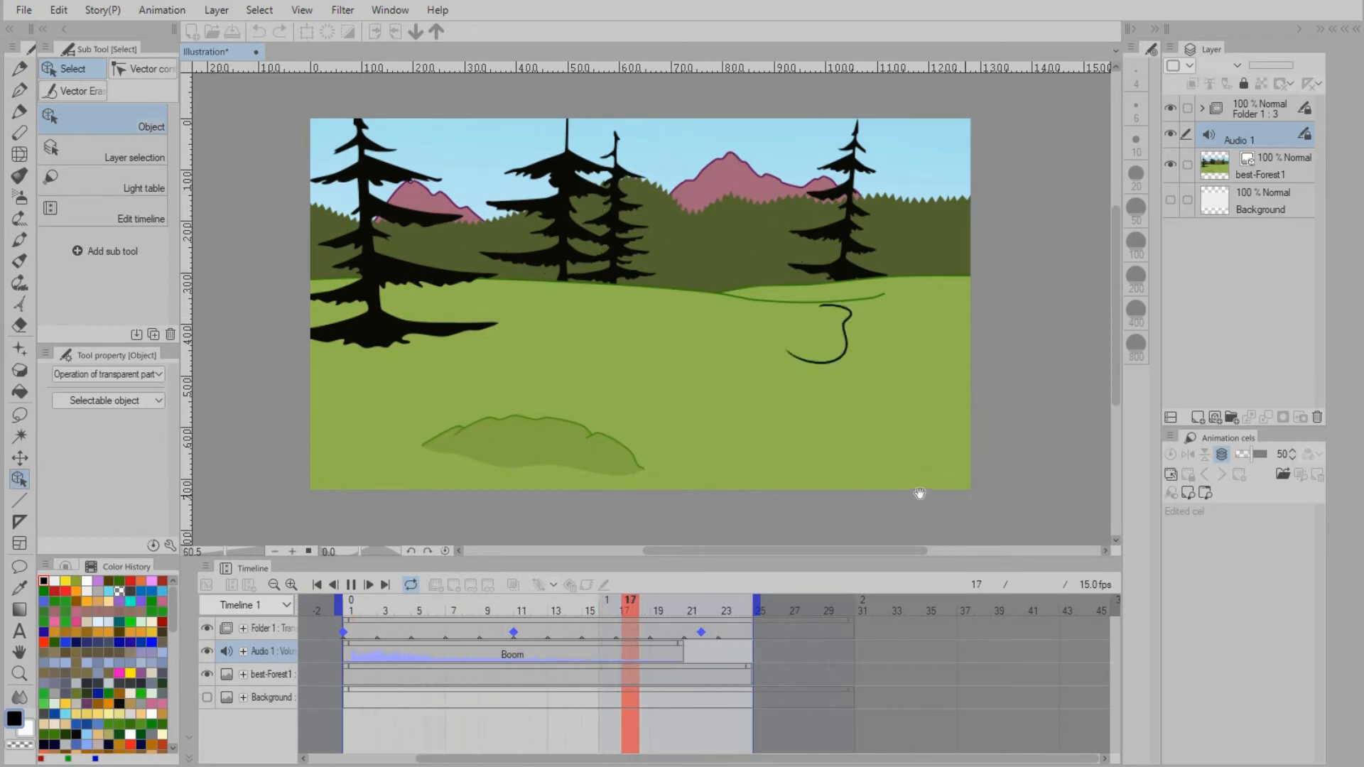
# Select the forest background layer, add a 2D camera folder and place the best-Forest1 layer inside it.
pyautogui.click(712, 264)
pyautogui.click(164, 11)
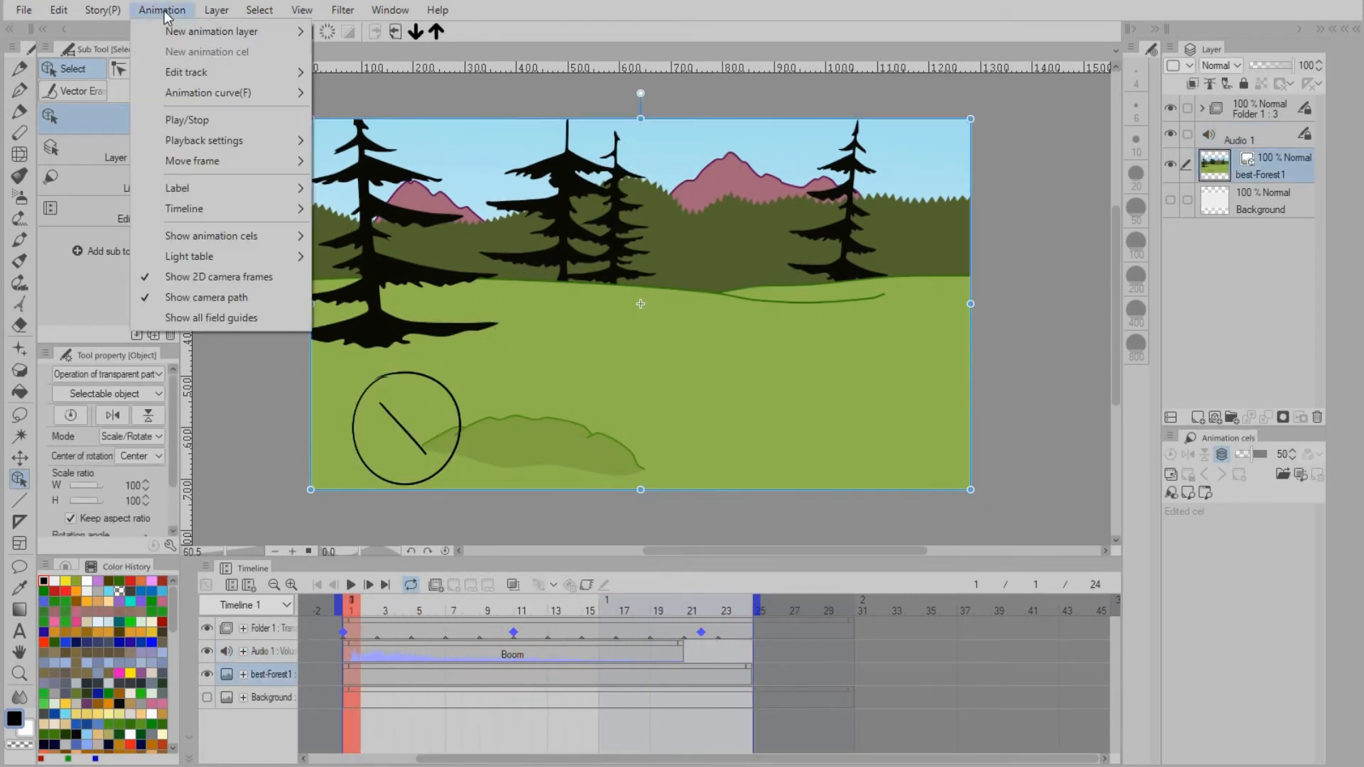
pyautogui.moveTo(213, 31)
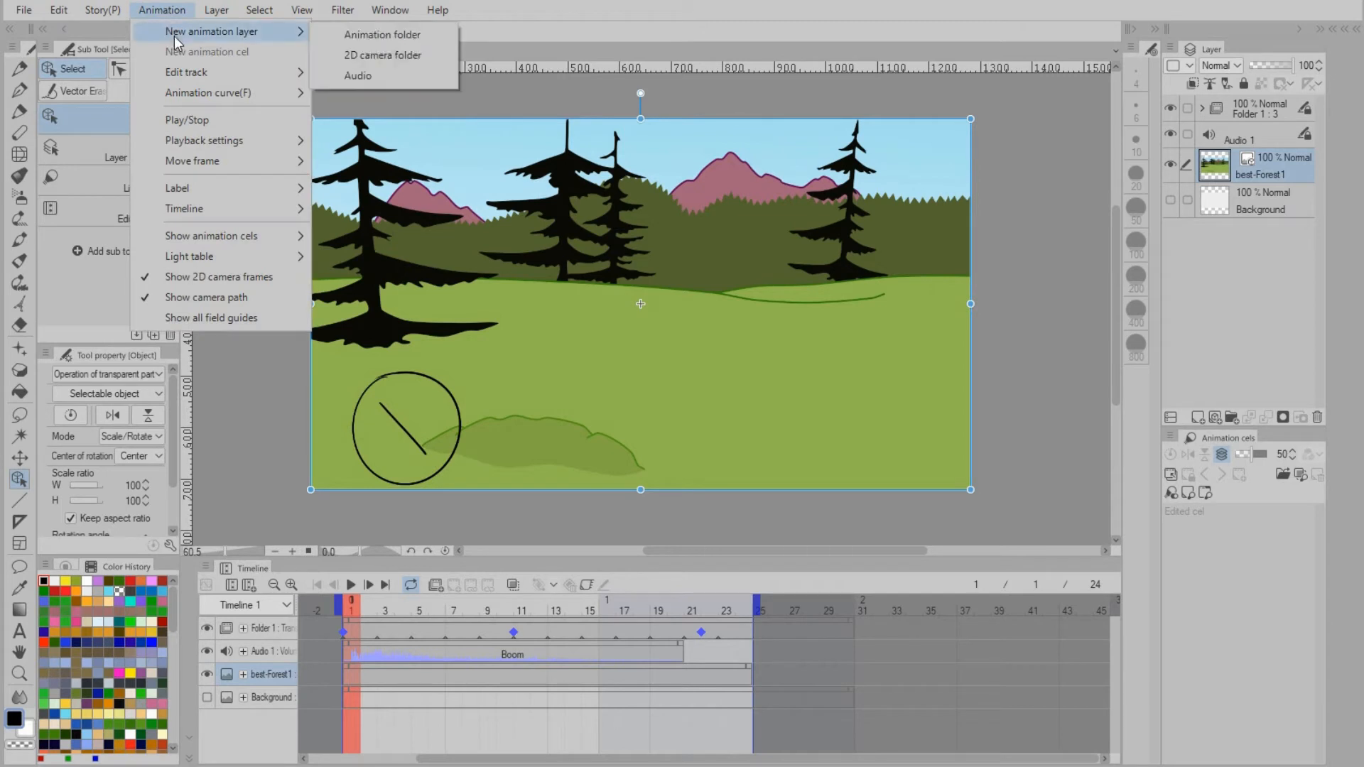
pyautogui.click(364, 54)
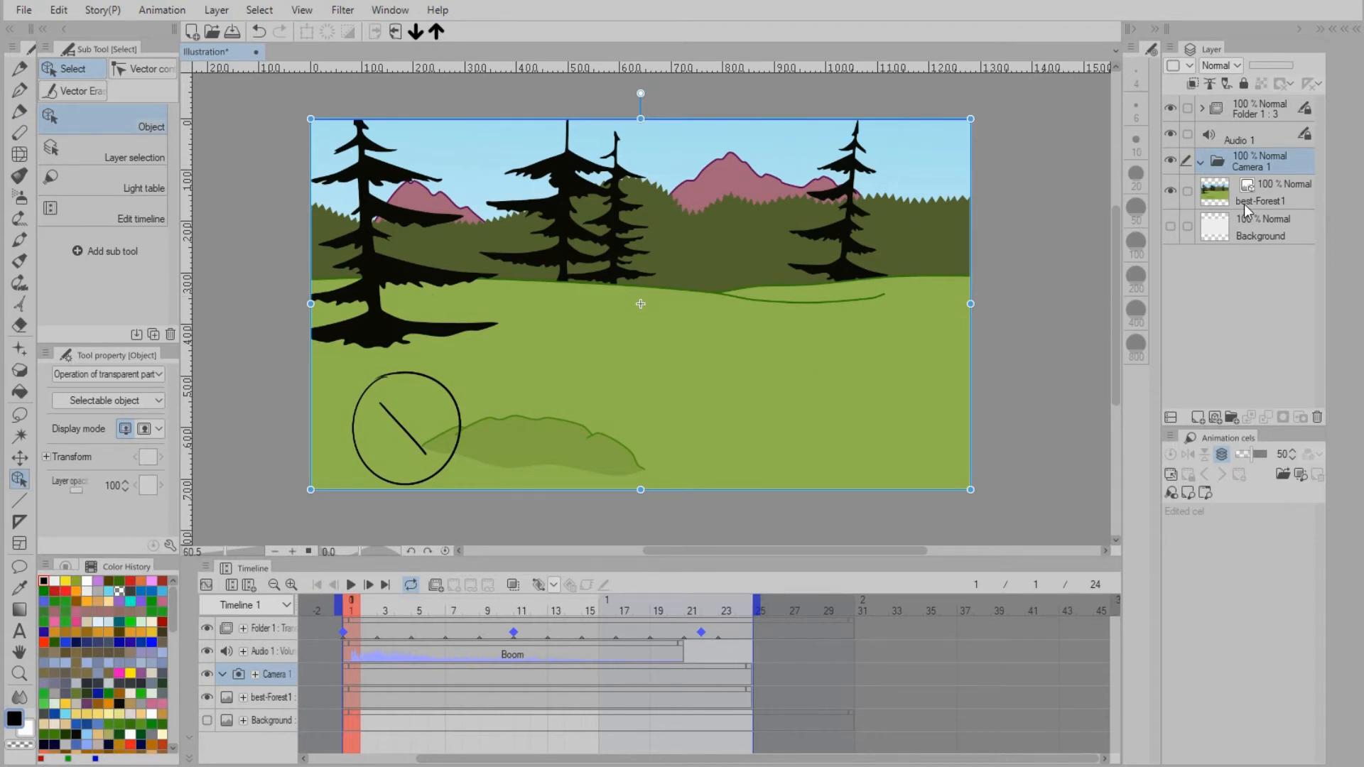
pyautogui.moveTo(1263, 203); pyautogui.dragTo(1264, 172)
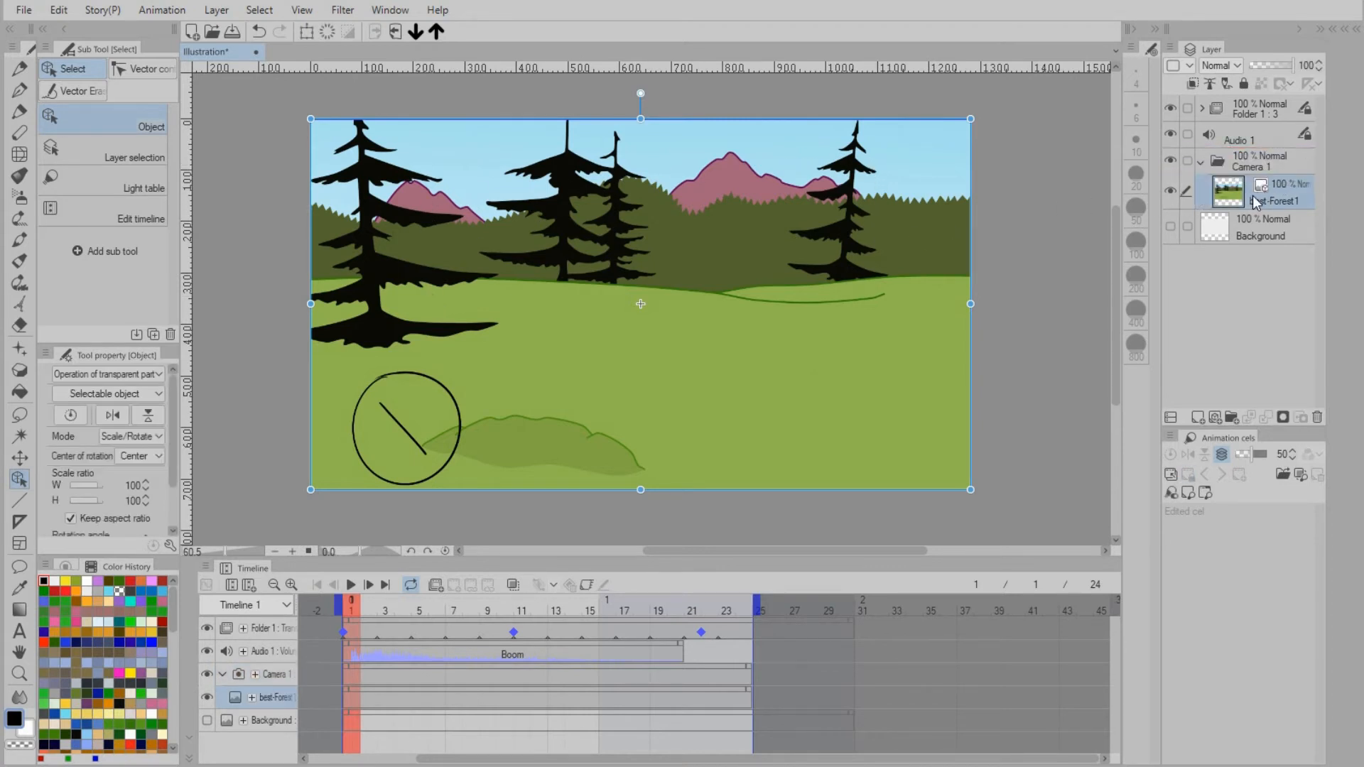
# Select the Camera 1 folder track and add a keyframe at frame 1.
pyautogui.click(281, 674)
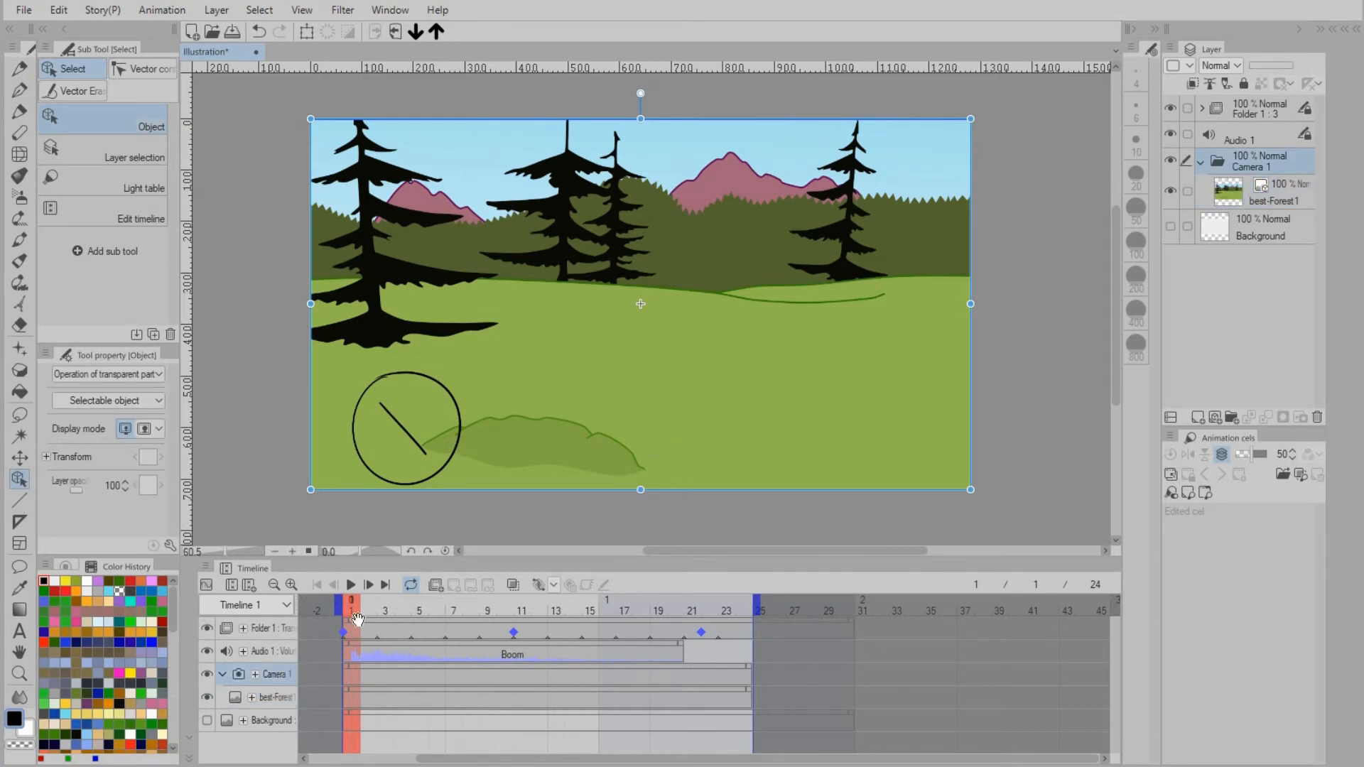
pyautogui.click(411, 587)
pyautogui.click(538, 591)
pyautogui.click(538, 590)
pyautogui.click(538, 590)
# Add a camera keyframe at frame 19, shrink its frame to the scene's upper-right area, and play back the camera move.
pyautogui.moveTo(360, 613); pyautogui.dragTo(661, 624)
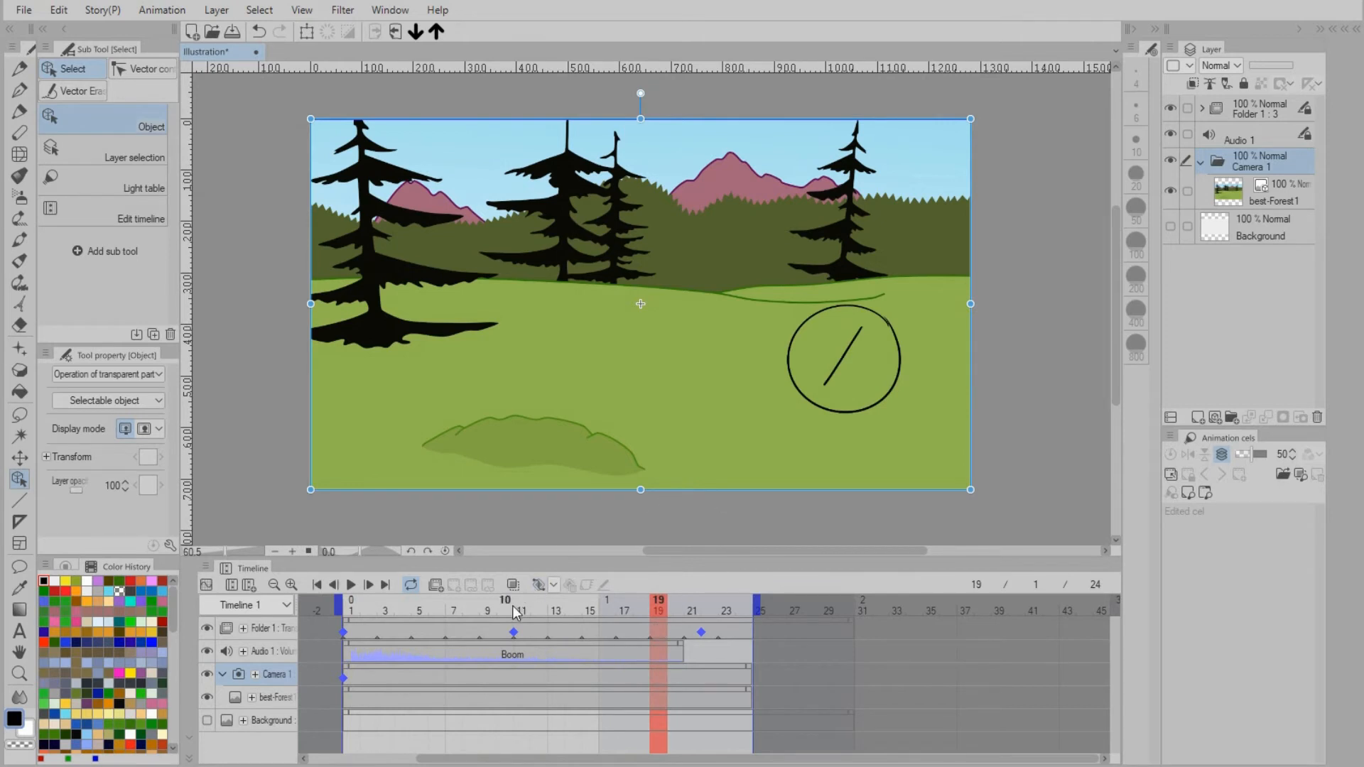
pyautogui.click(538, 590)
pyautogui.moveTo(310, 489); pyautogui.dragTo(673, 360)
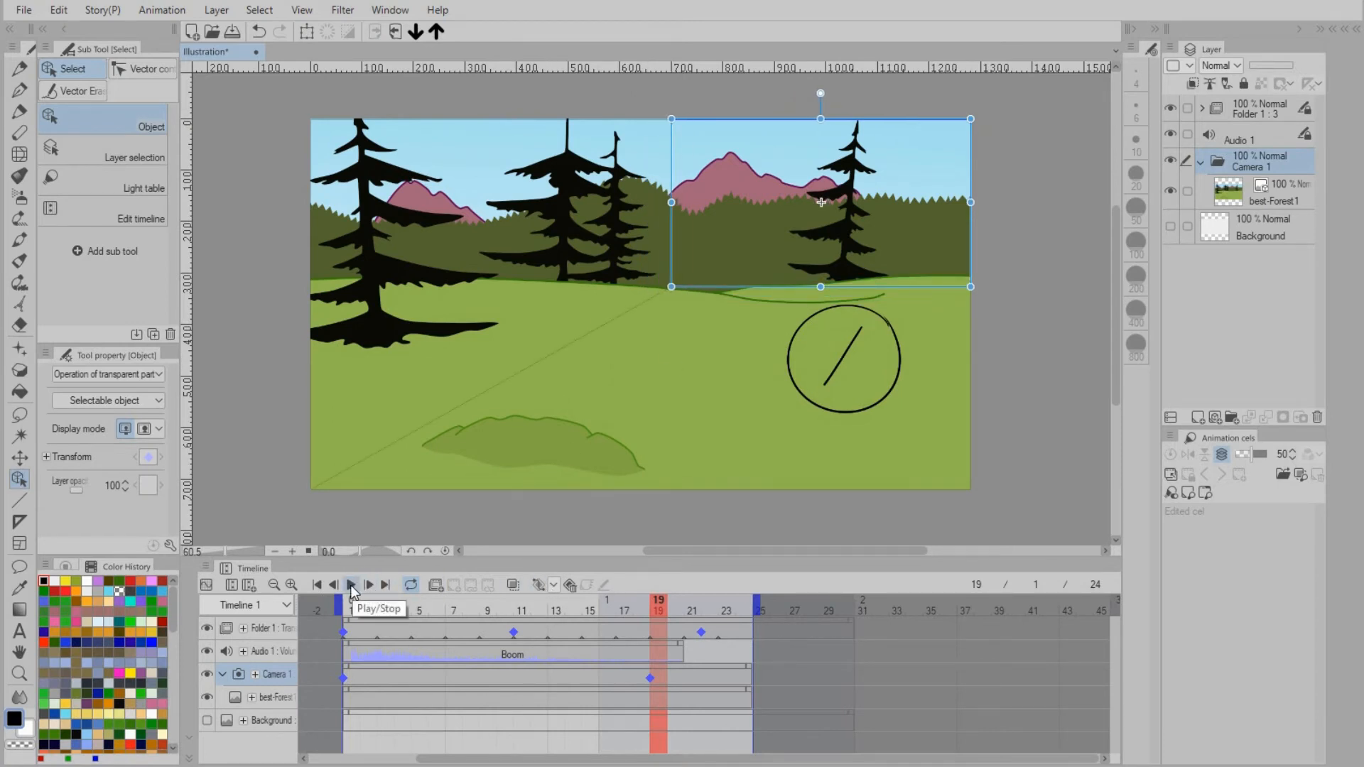
pyautogui.click(351, 586)
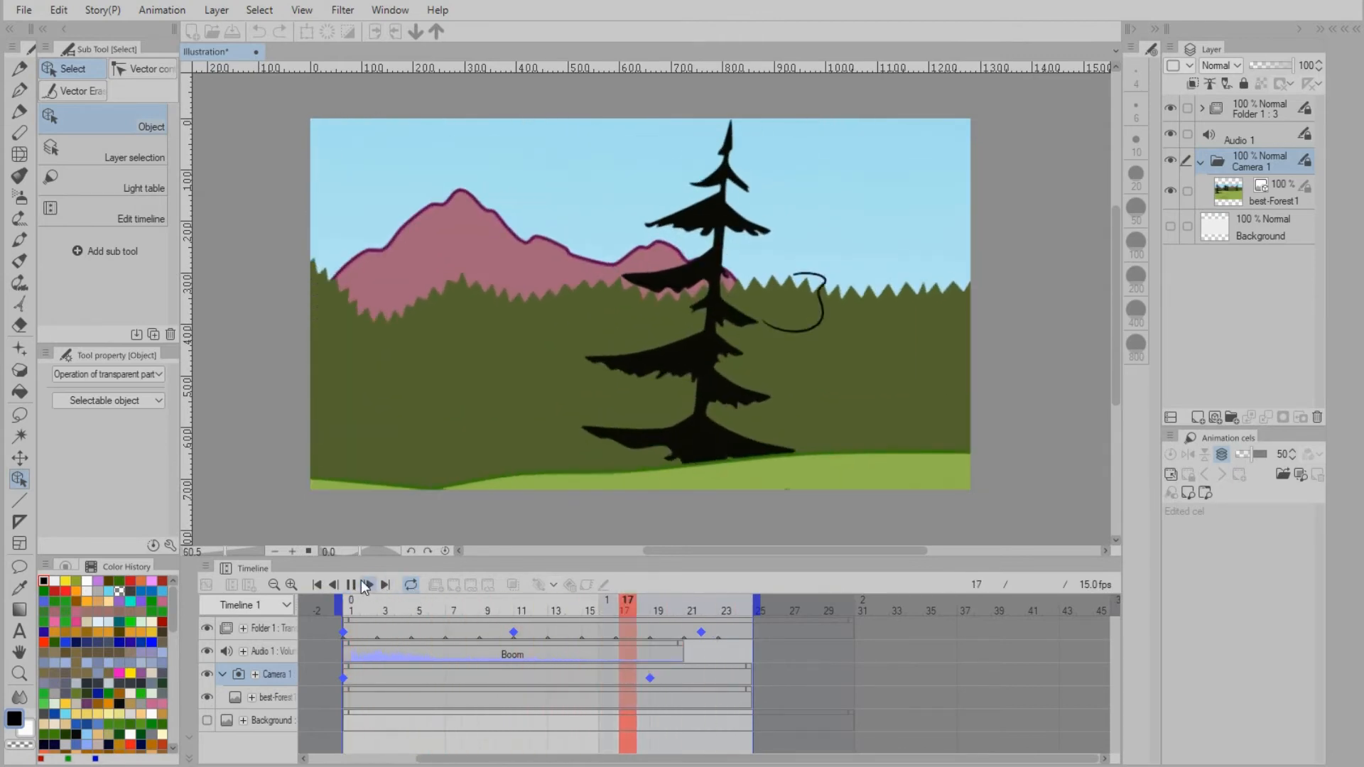
pyautogui.click(351, 585)
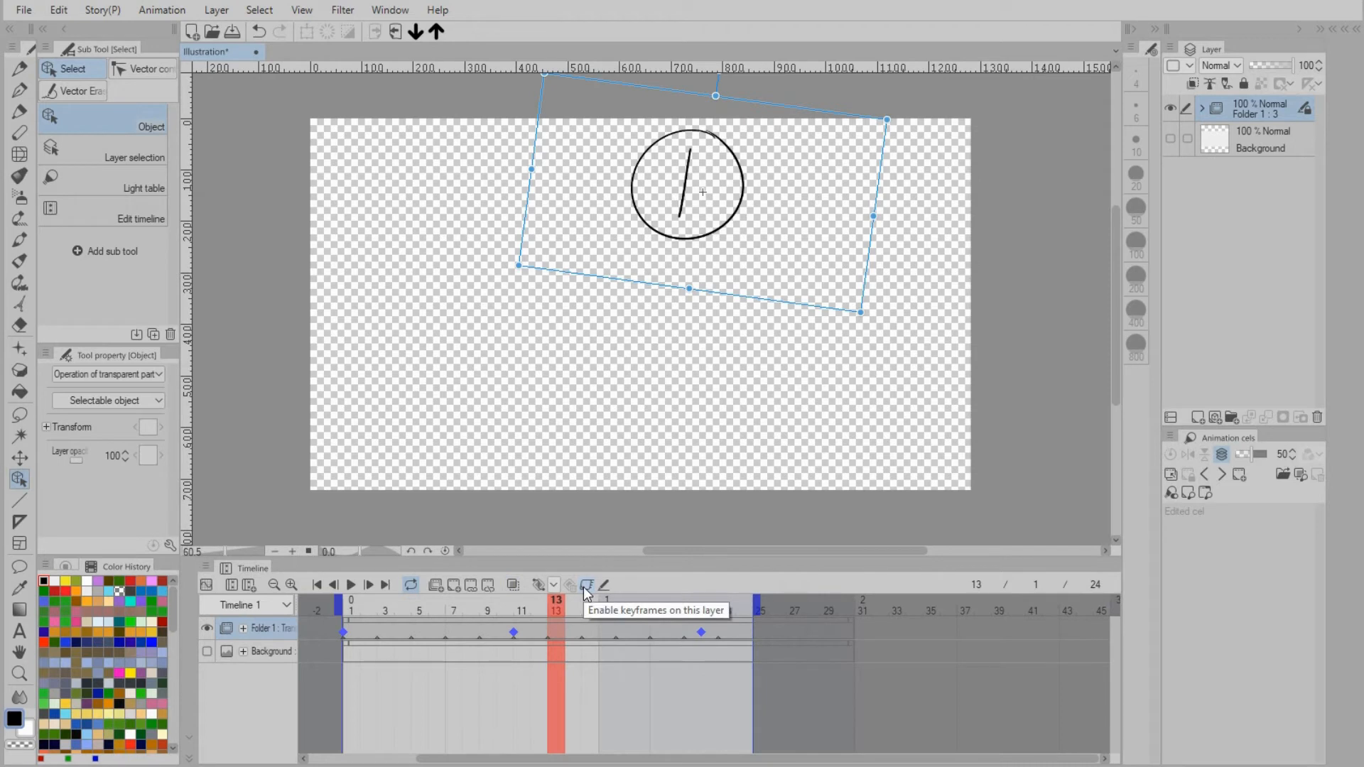
# Toggle keyframe editing on the animation folder track, selecting the Background track in between.
pyautogui.click(586, 587)
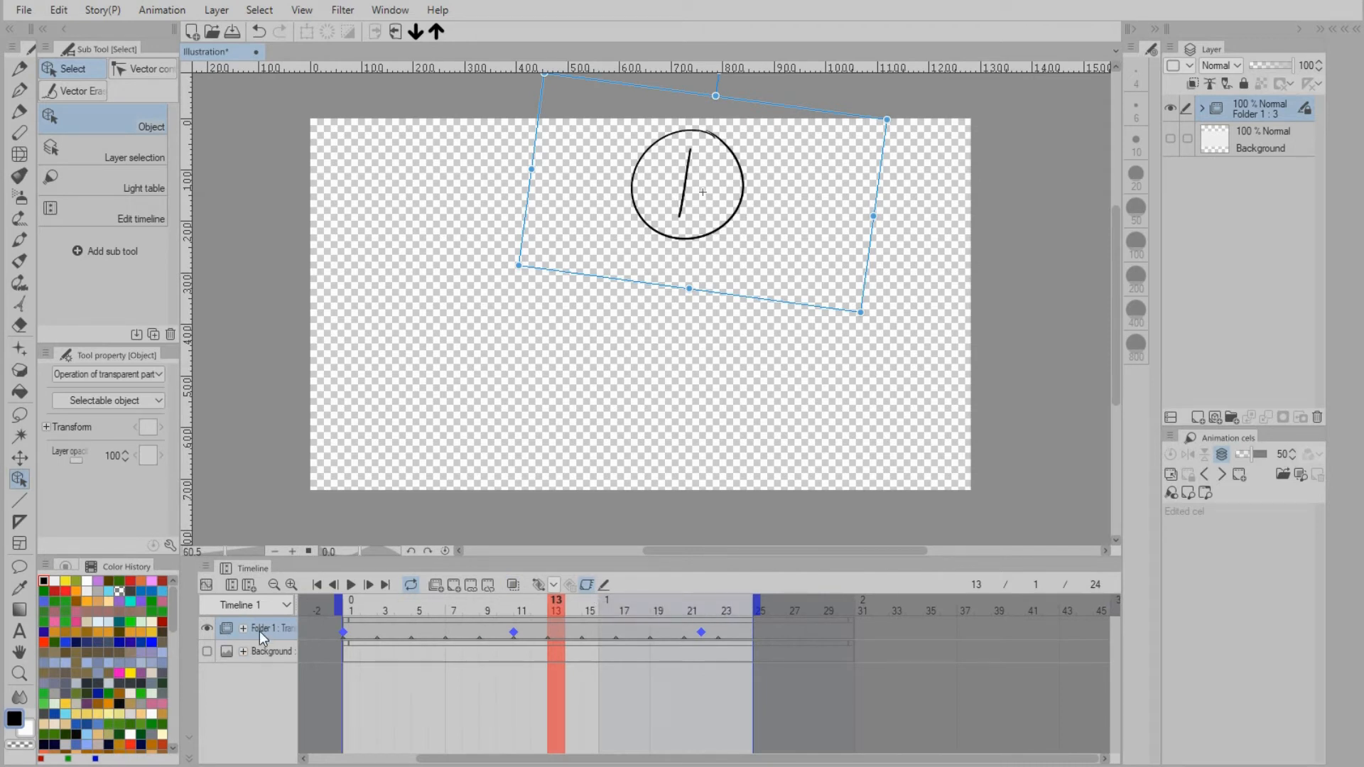
pyautogui.click(269, 650)
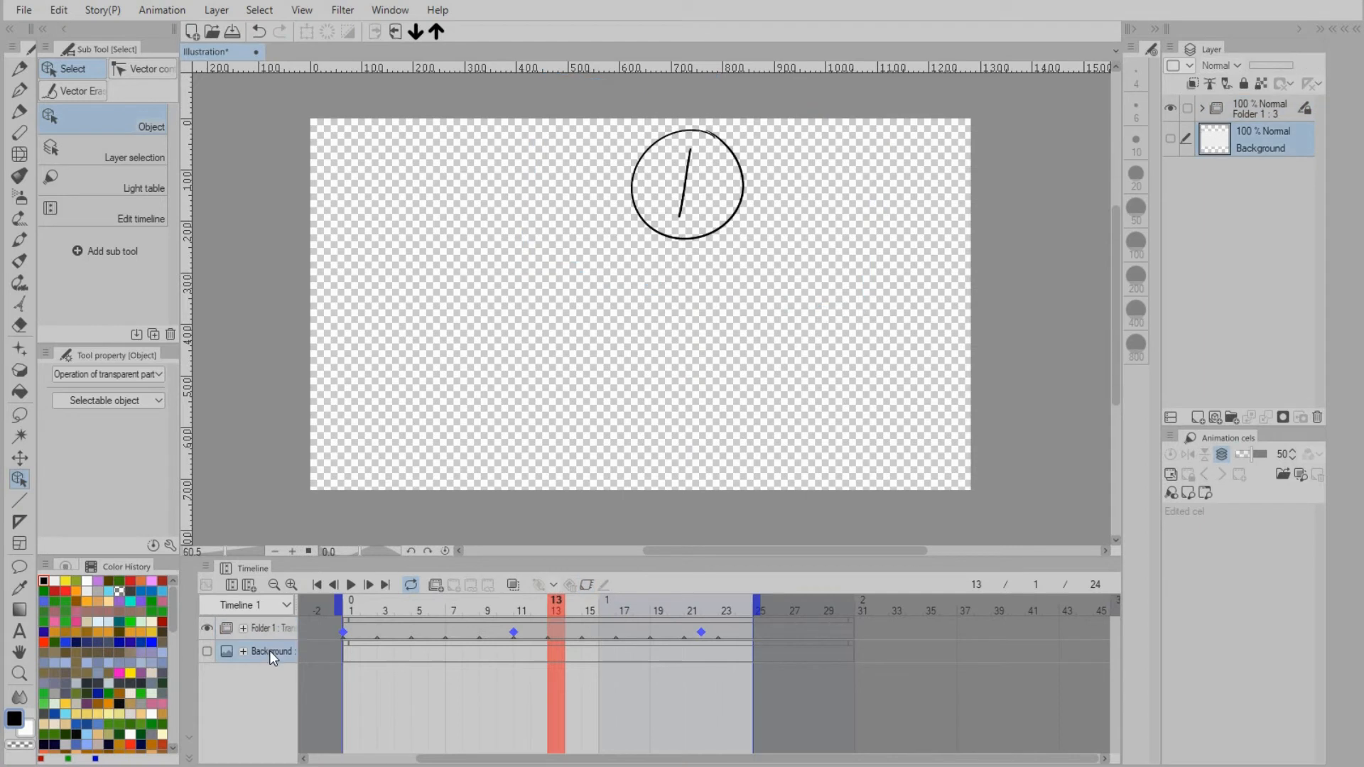
pyautogui.click(584, 630)
pyautogui.click(586, 585)
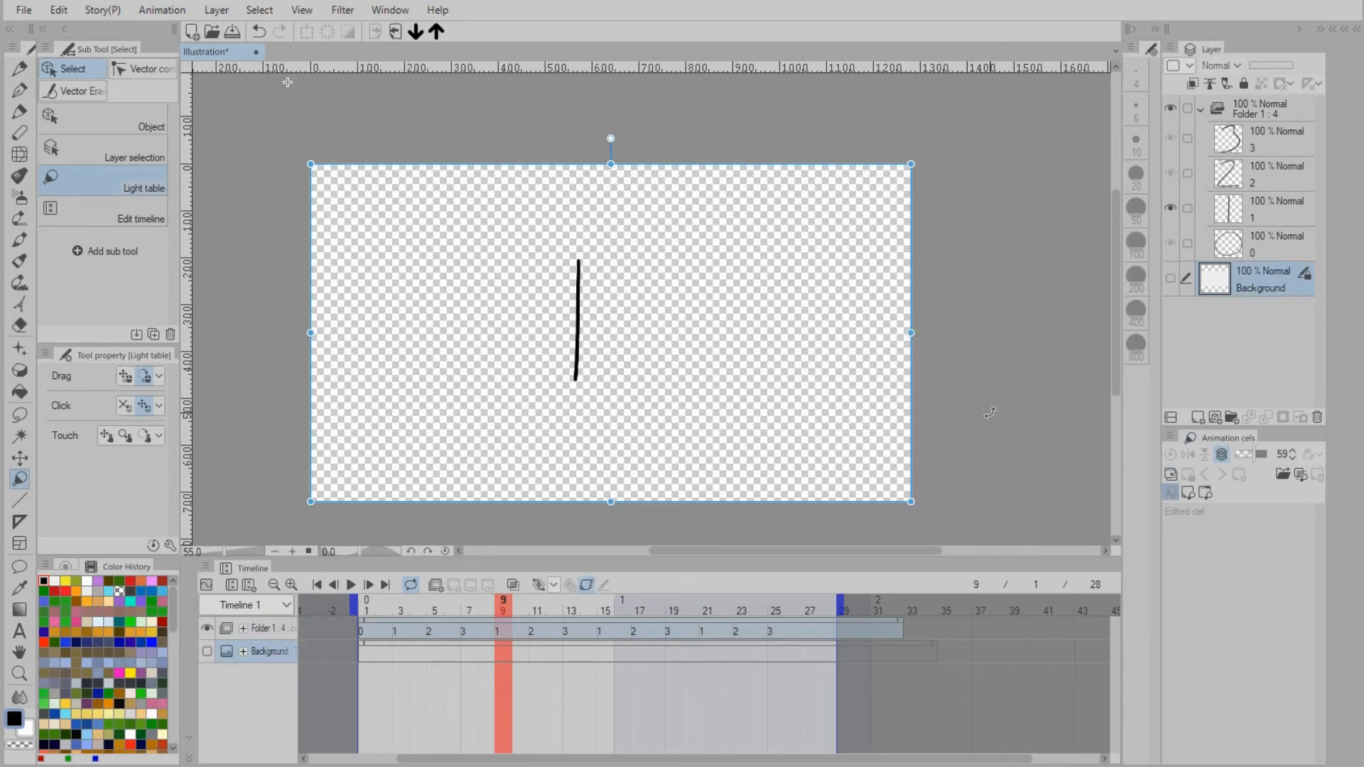
# Register modelSheet17.jpg in the common light table for the canvas and enlarge the section that lists it.
pyautogui.click(1277, 476)
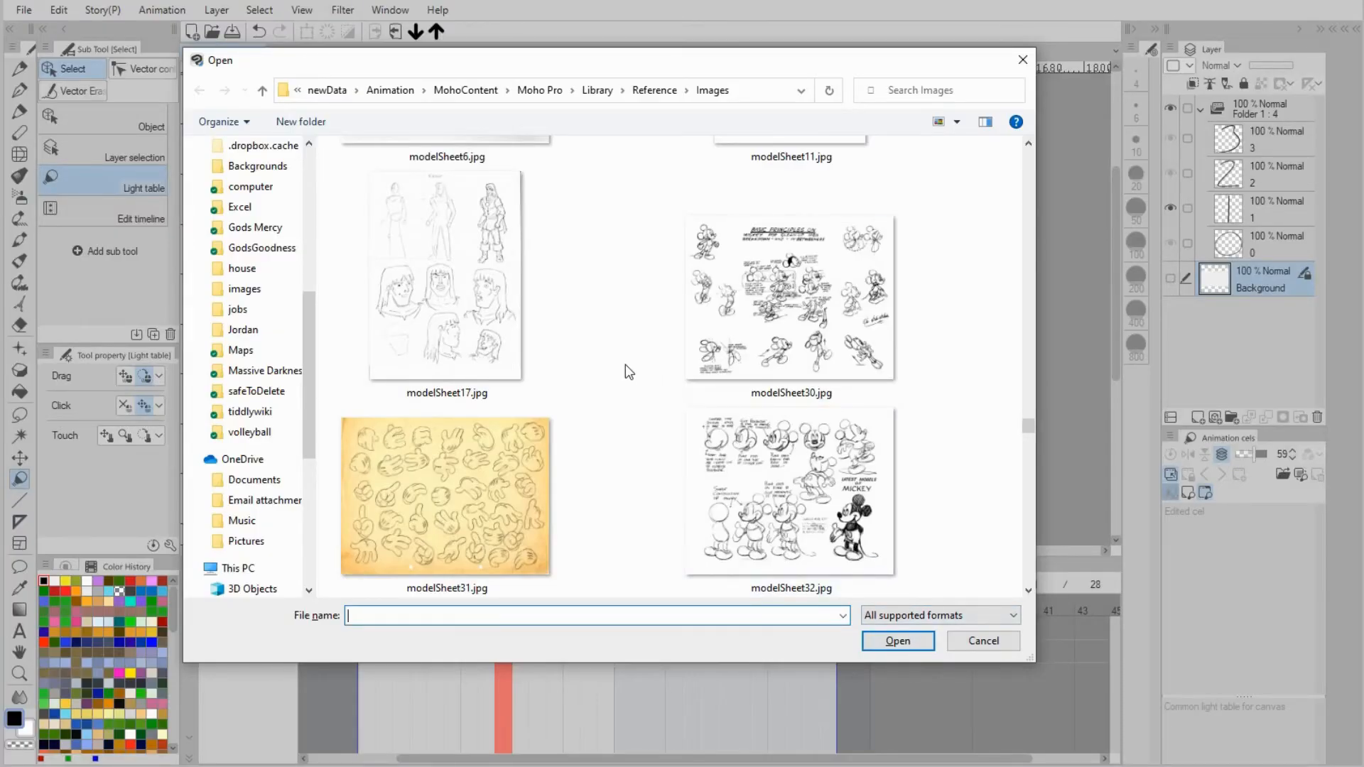
pyautogui.click(472, 290)
pyautogui.click(888, 639)
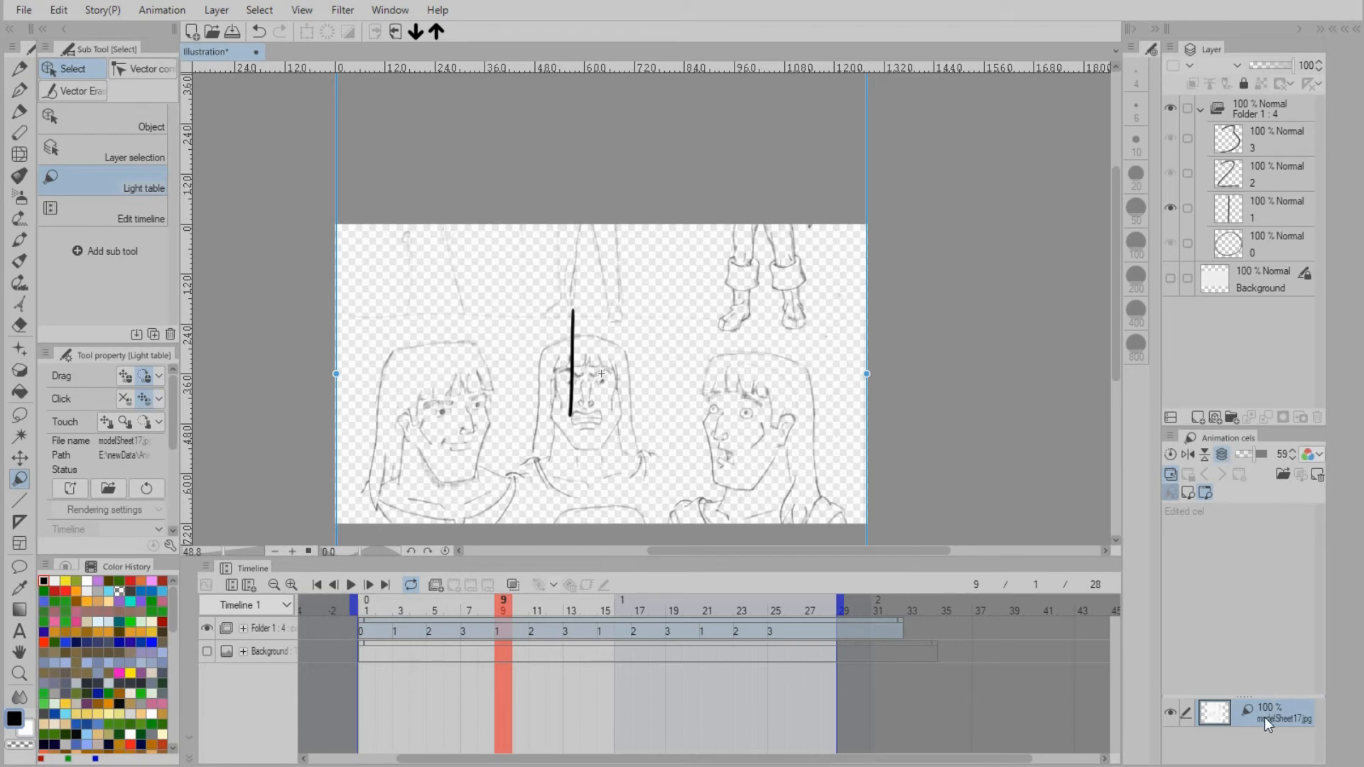
pyautogui.moveTo(1244, 696); pyautogui.dragTo(1243, 667)
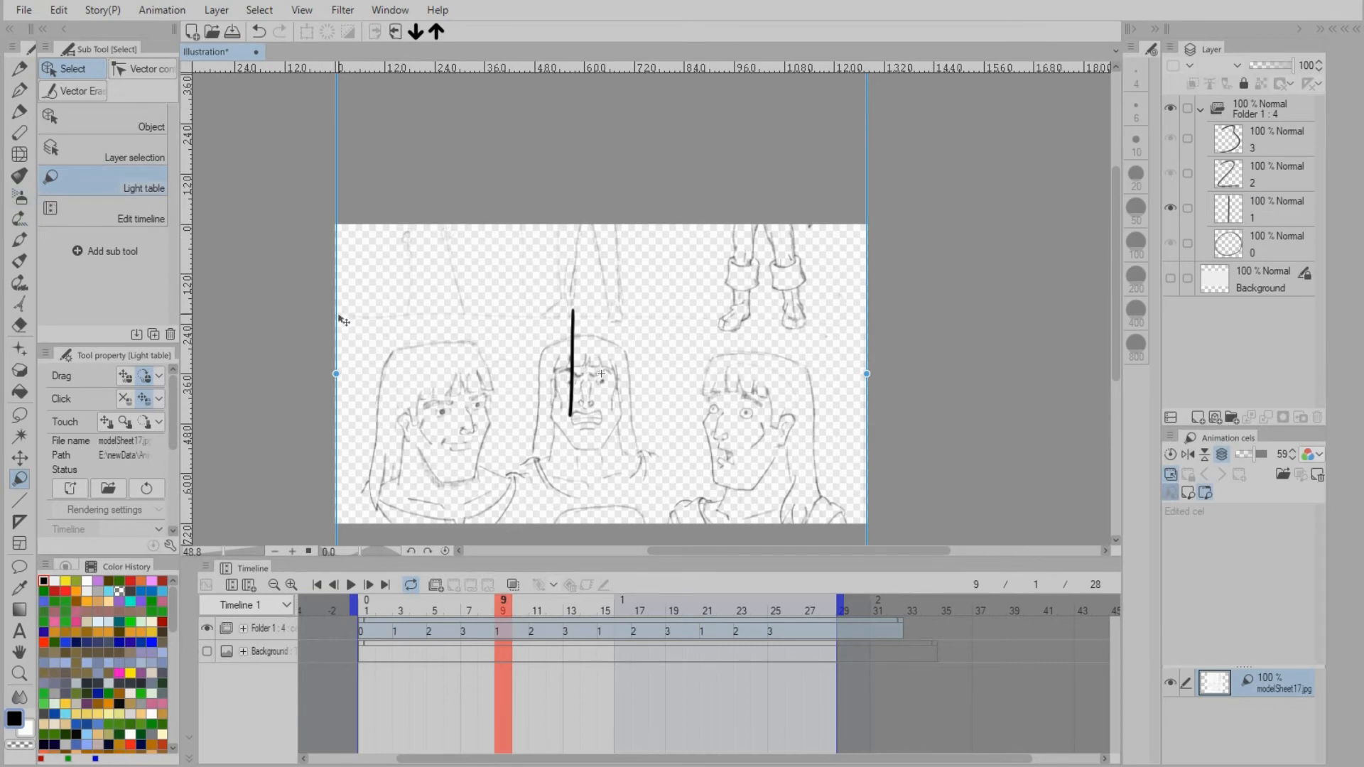
# Move and slightly rotate the light-table model sheet so its row of heads lies over the canvas.
pyautogui.moveTo(360, 326)
pyautogui.mouseDown()
pyautogui.moveTo(387, 343)
pyautogui.moveTo(317, 291)
pyautogui.moveTo(400, 297)
pyautogui.mouseUp()
pyautogui.scroll(-4, 401, 297)
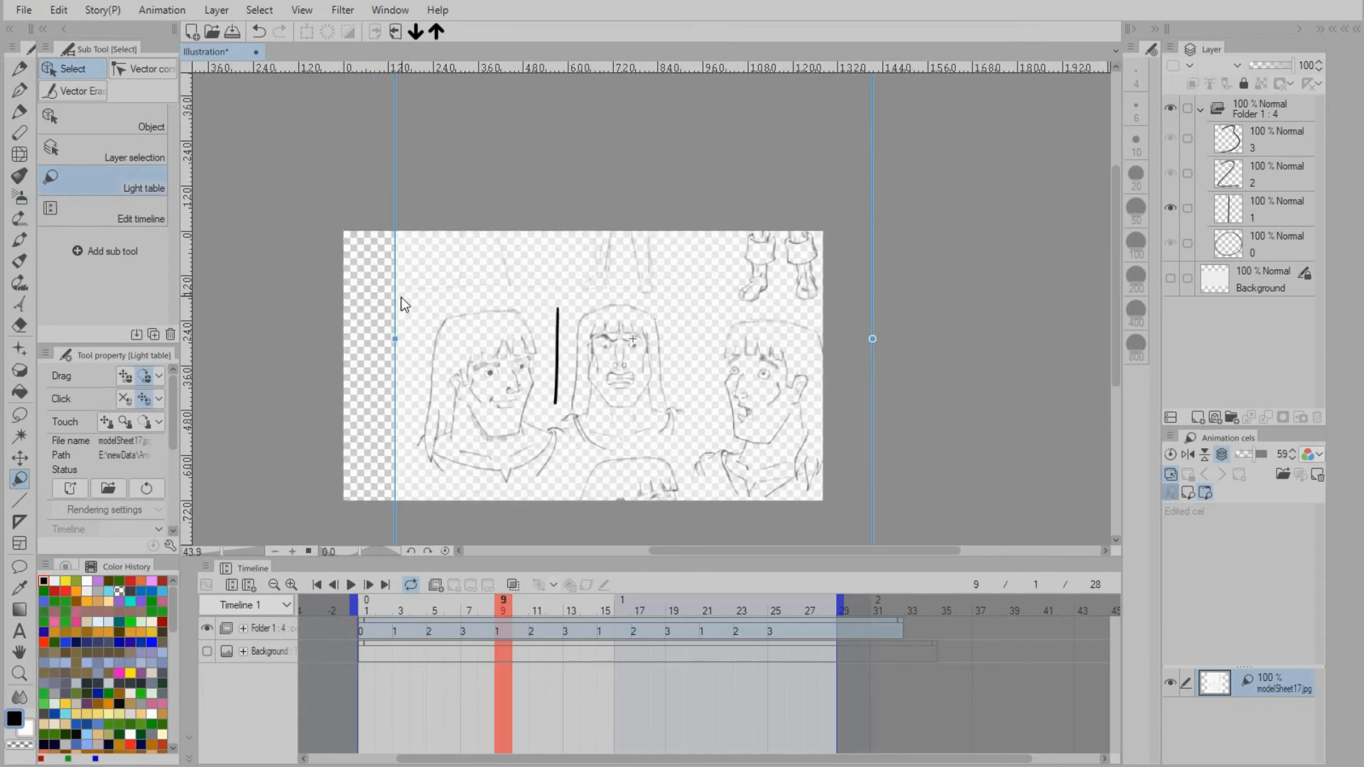
pyautogui.moveTo(383, 130); pyautogui.dragTo(420, 142)
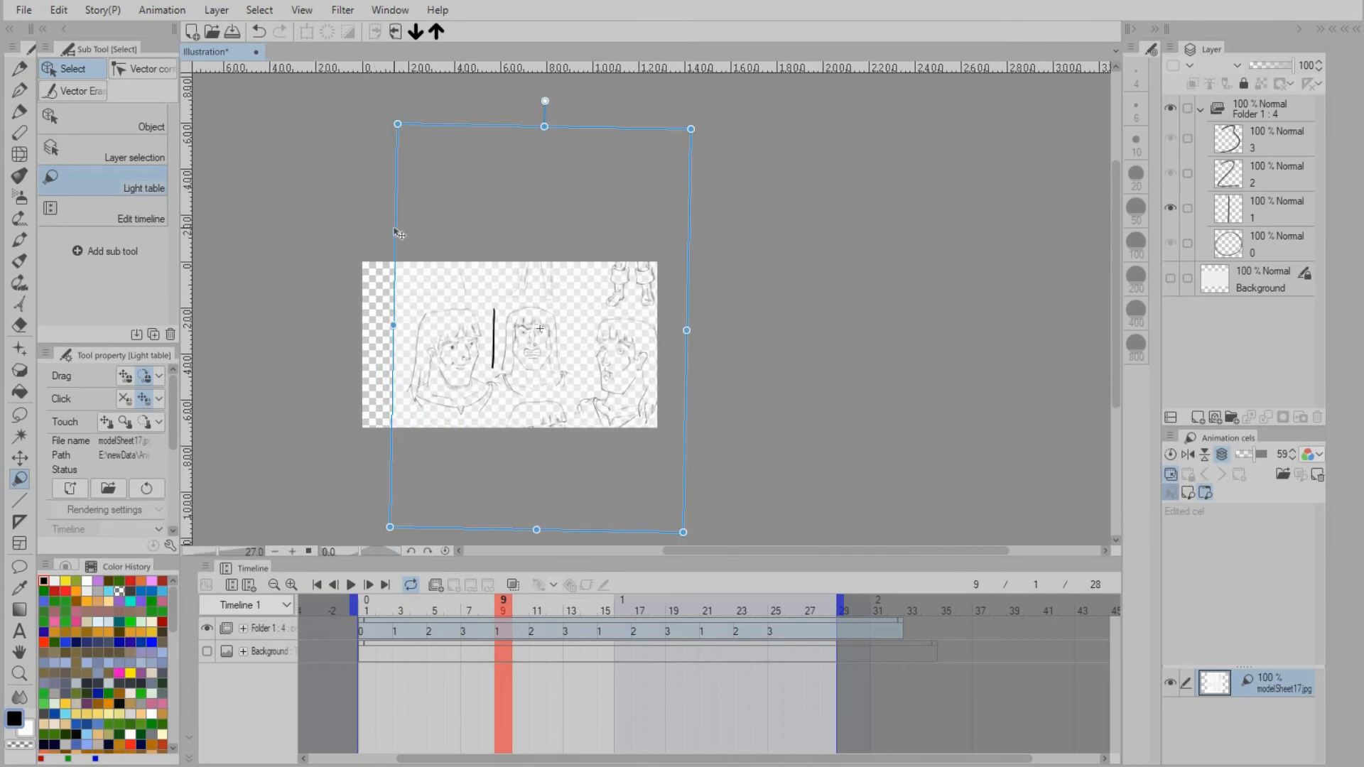
pyautogui.moveTo(401, 234); pyautogui.dragTo(376, 217)
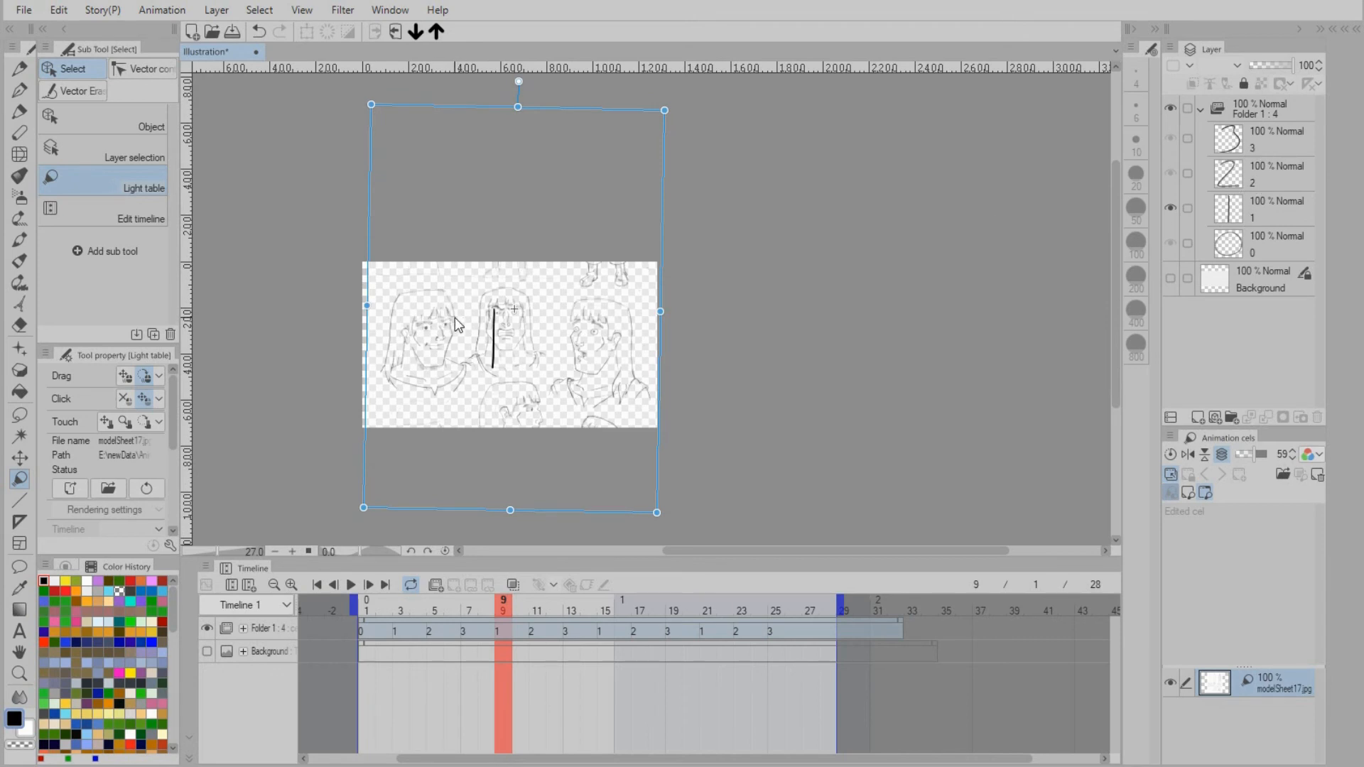
# Go through cels 1, 3, 2 and 0 to examine the model sheet beneath each drawing.
pyautogui.click(1262, 212)
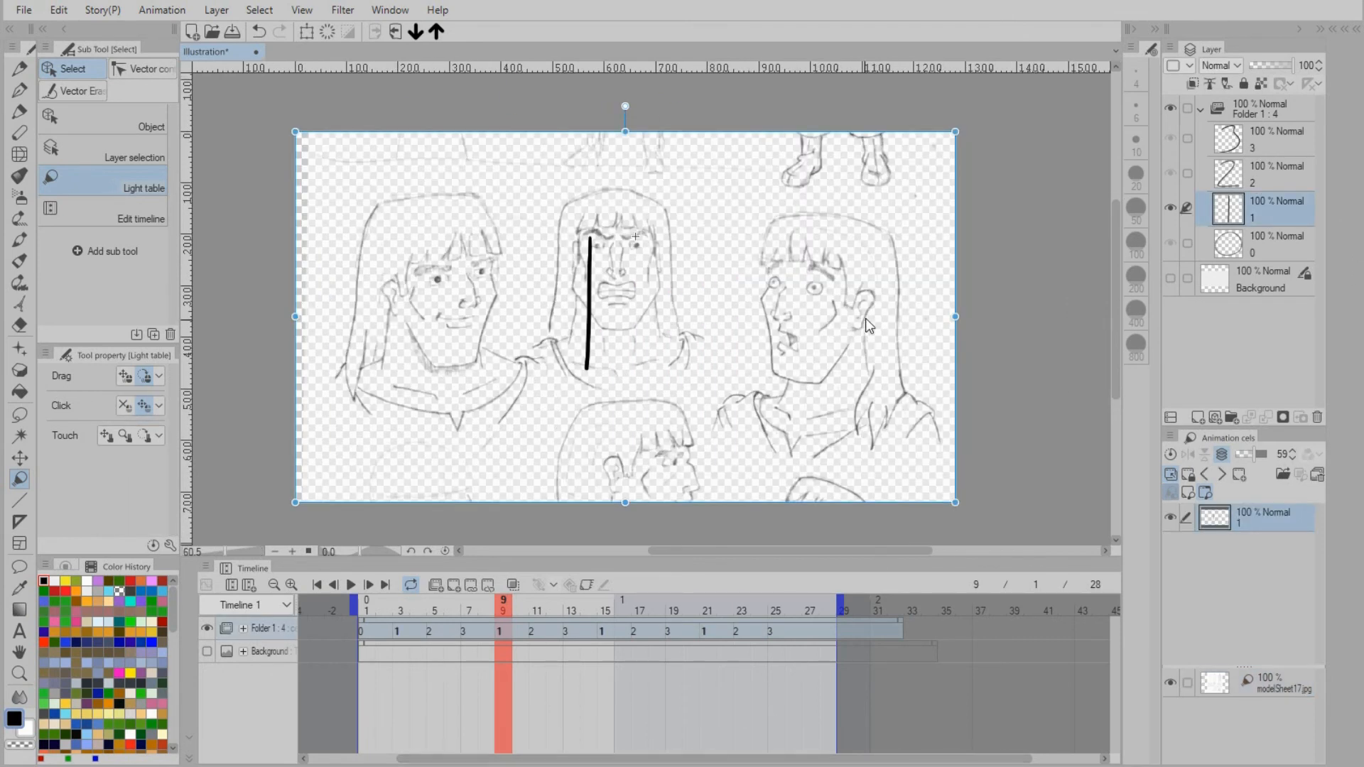
pyautogui.click(1274, 152)
pyautogui.click(1262, 181)
pyautogui.click(1266, 211)
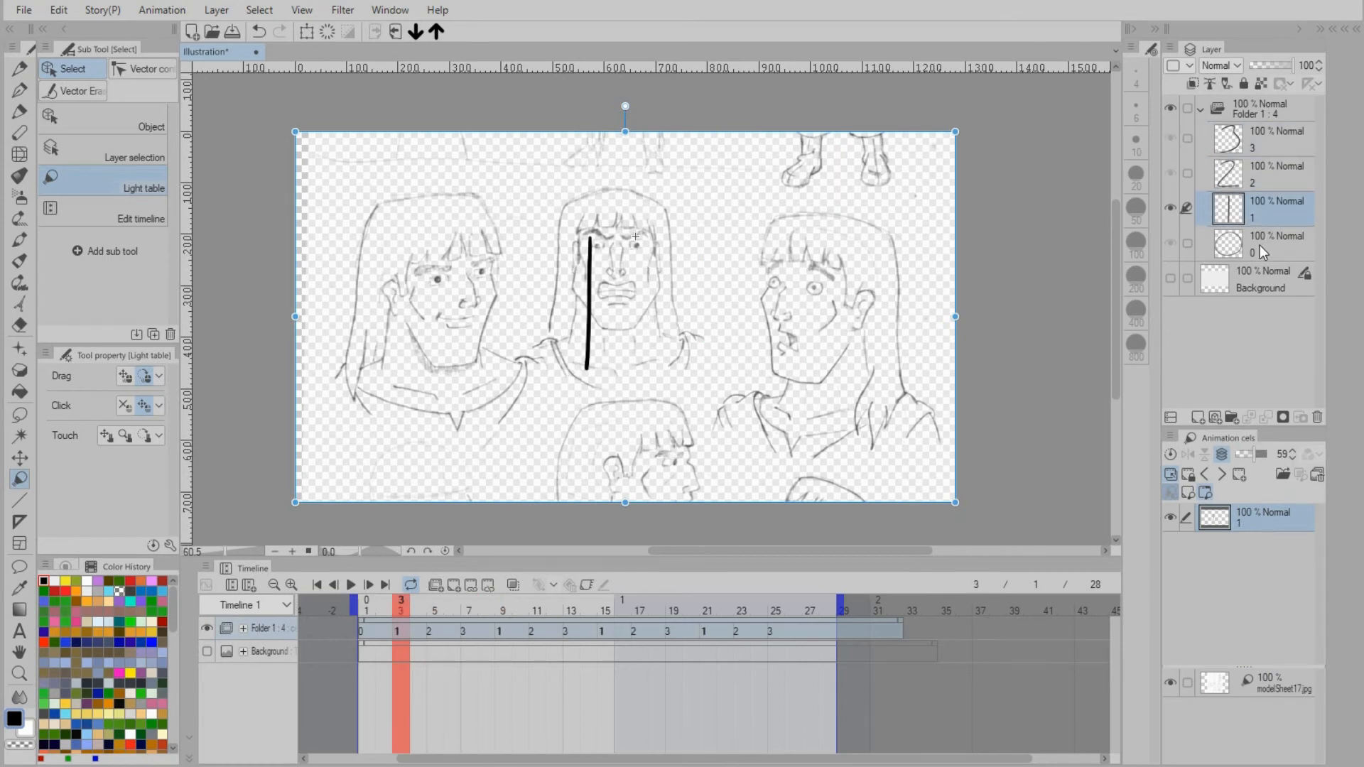
pyautogui.click(1260, 245)
pyautogui.click(1264, 206)
# Show the cel-specific light table for cel 1 and adjust the heights of the light table sections.
pyautogui.click(1188, 493)
pyautogui.moveTo(1256, 667); pyautogui.dragTo(1255, 703)
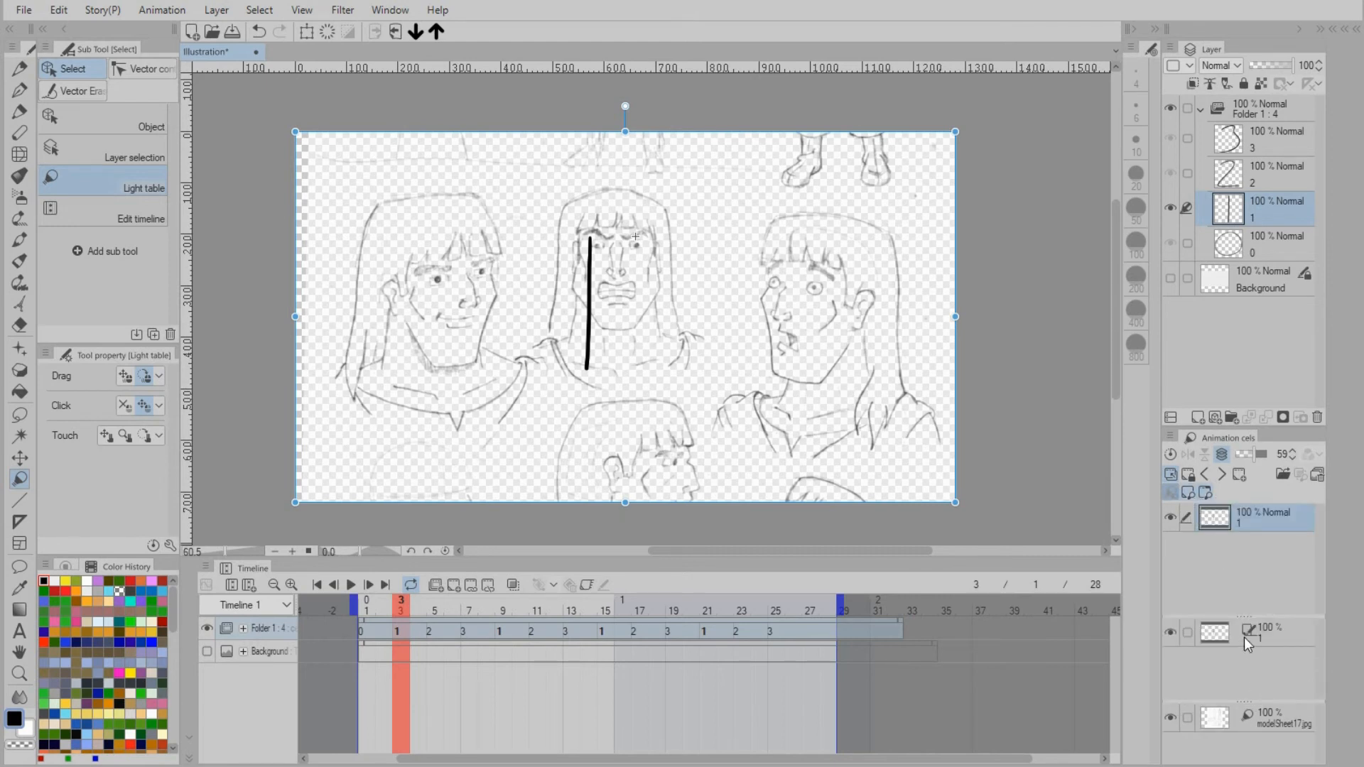
pyautogui.moveTo(1243, 616); pyautogui.dragTo(1244, 569)
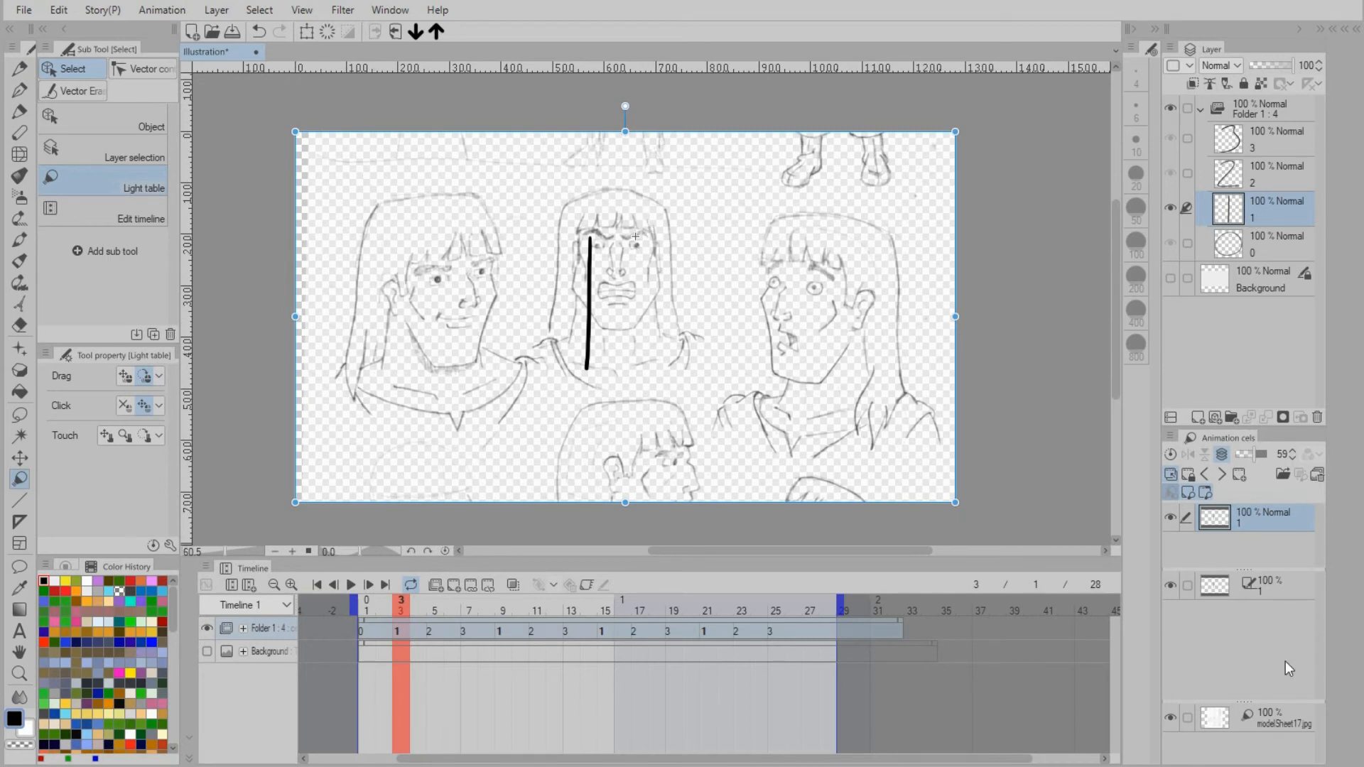
# Check cels 2 and 3, moving modelSheet17.jpg from the common light table into cel 3's own light table.
pyautogui.click(1268, 178)
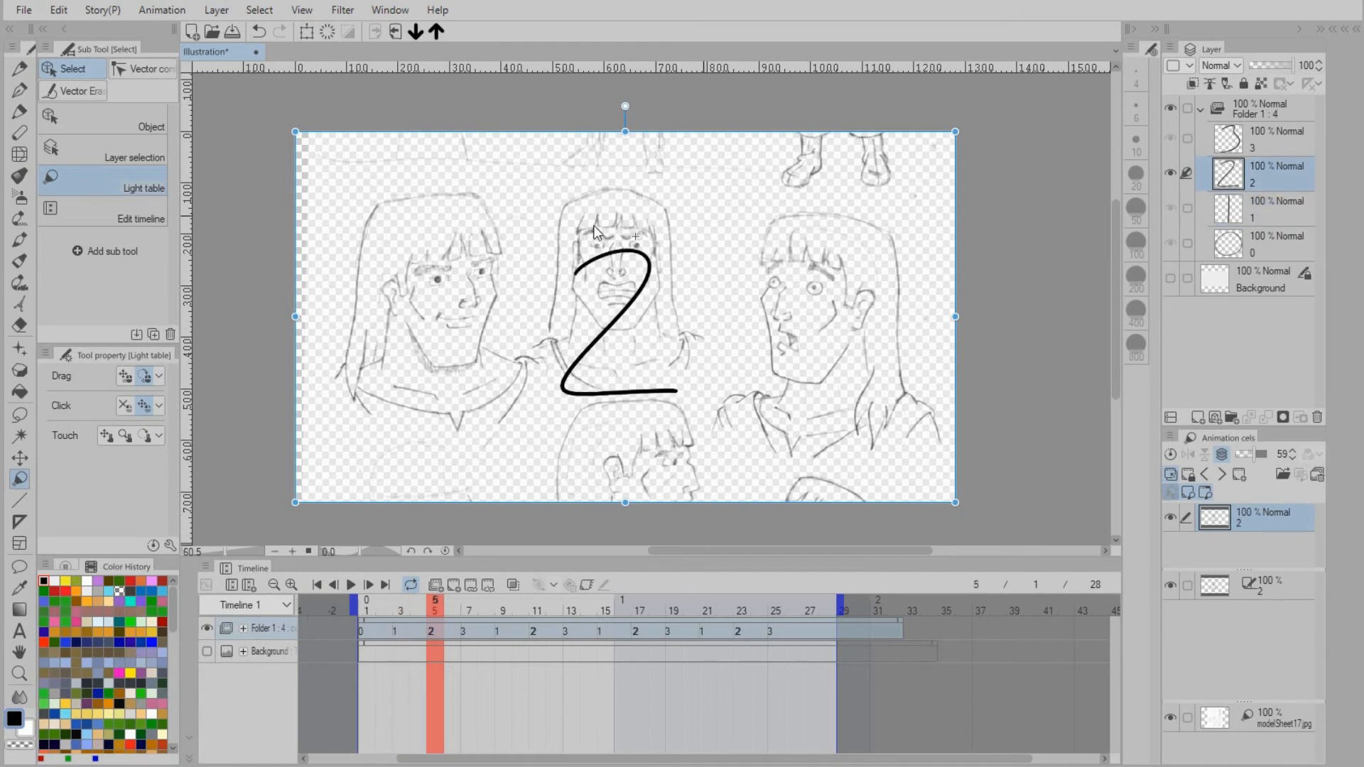
pyautogui.click(1277, 153)
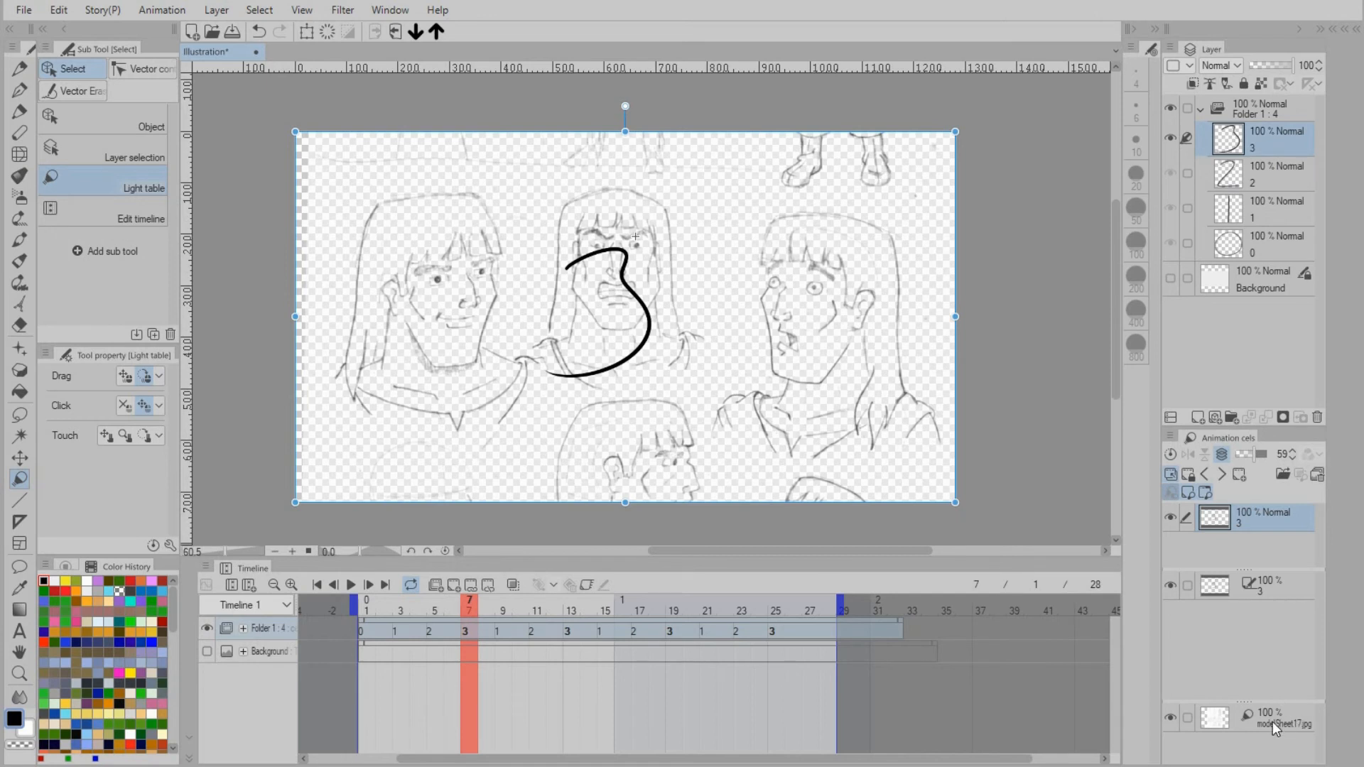
pyautogui.moveTo(1272, 721); pyautogui.dragTo(1250, 577)
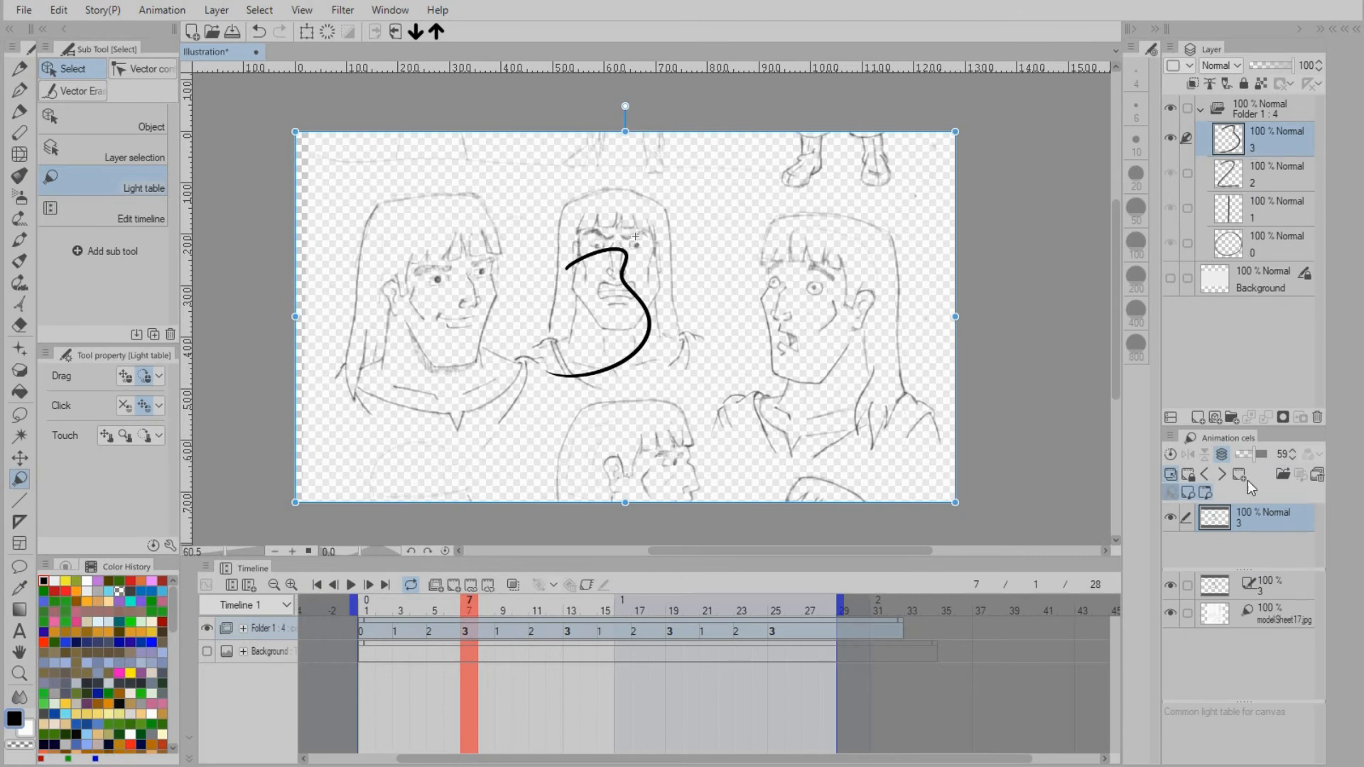
# Compare cels 2, 1 and 0 with cel 3 to examine where the model sheet is shown.
pyautogui.click(1261, 182)
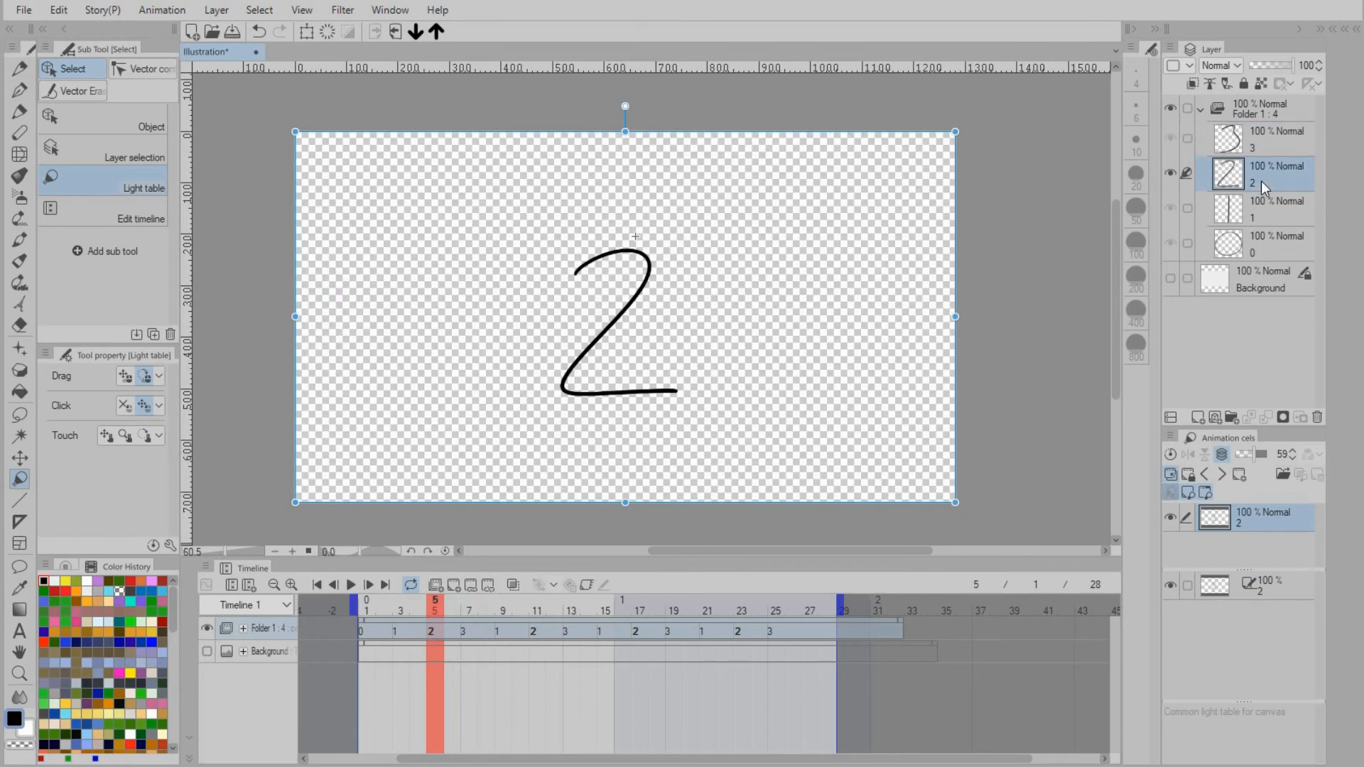
pyautogui.click(1263, 216)
pyautogui.click(1256, 243)
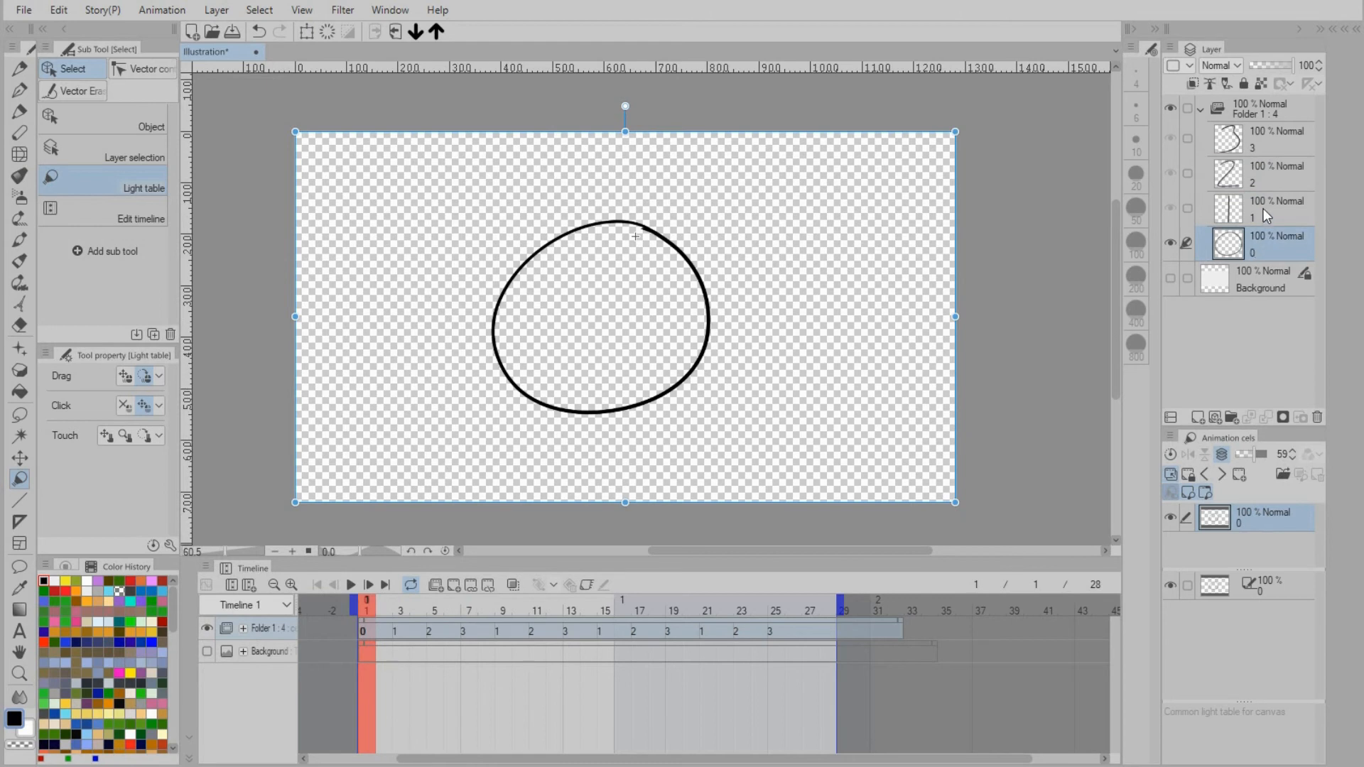
pyautogui.click(1272, 146)
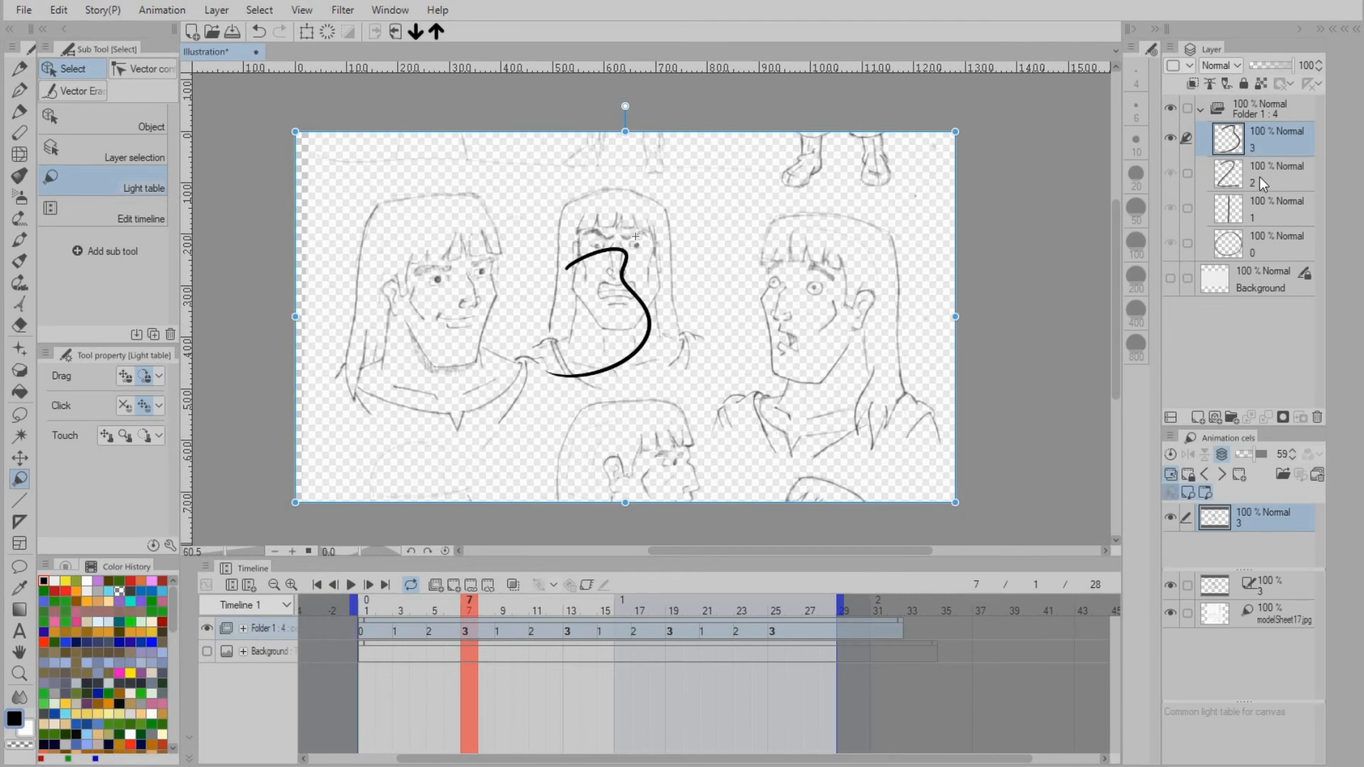
pyautogui.click(1259, 177)
pyautogui.click(1262, 148)
# Move modelSheet17.jpg back into the common light table and check it beneath cels 2, 1 and 3.
pyautogui.moveTo(1273, 603); pyautogui.dragTo(1256, 728)
pyautogui.click(1256, 175)
pyautogui.click(1261, 206)
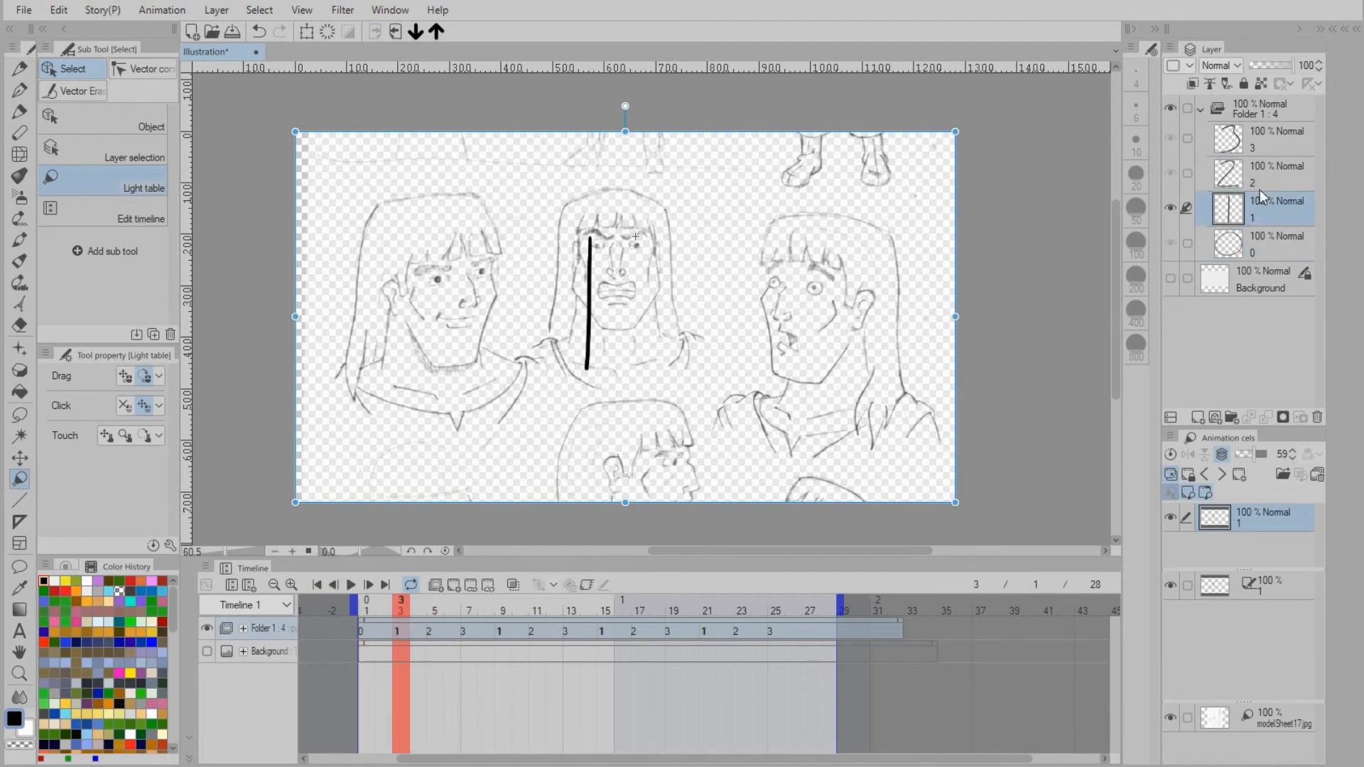
pyautogui.click(1262, 174)
pyautogui.click(1264, 144)
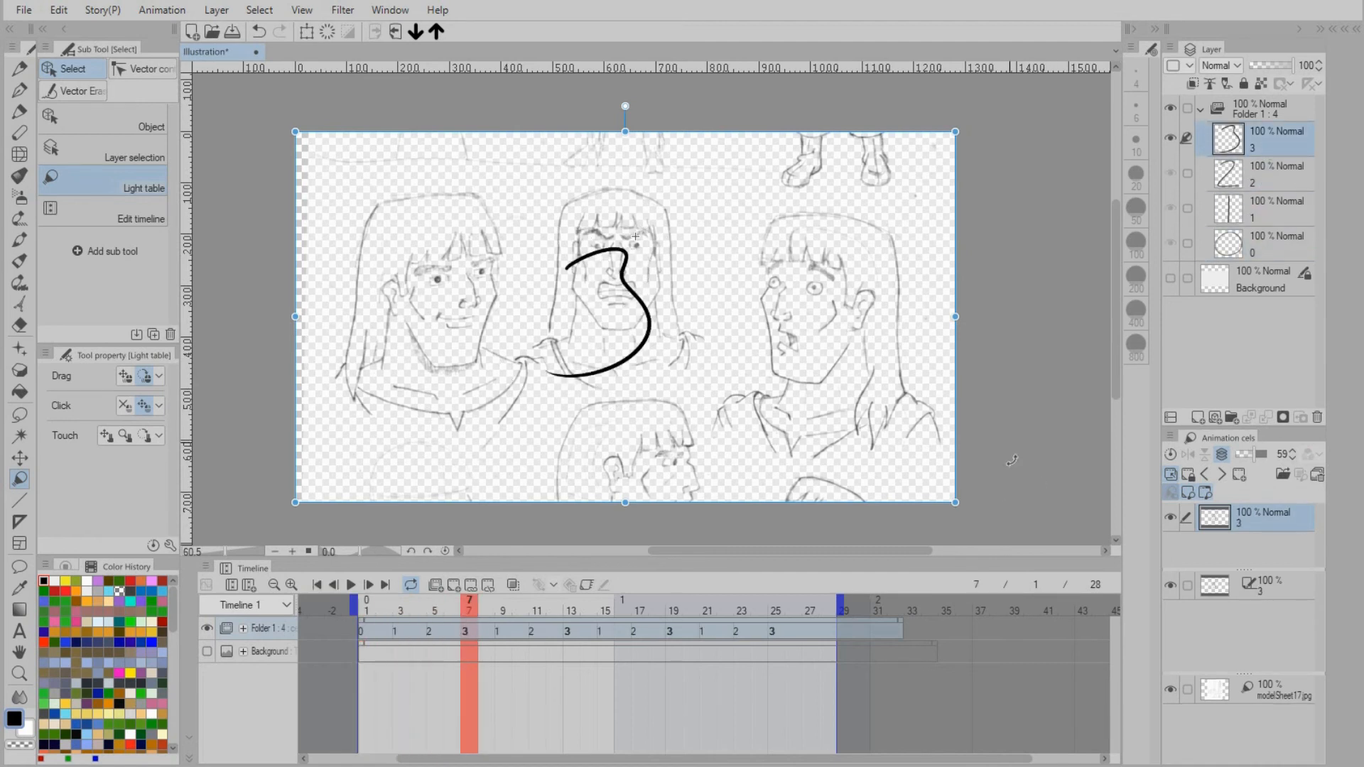
# Switch the cel-specific light table, the common light table display and the whole light table off and back on.
pyautogui.click(1188, 495)
pyautogui.click(1187, 492)
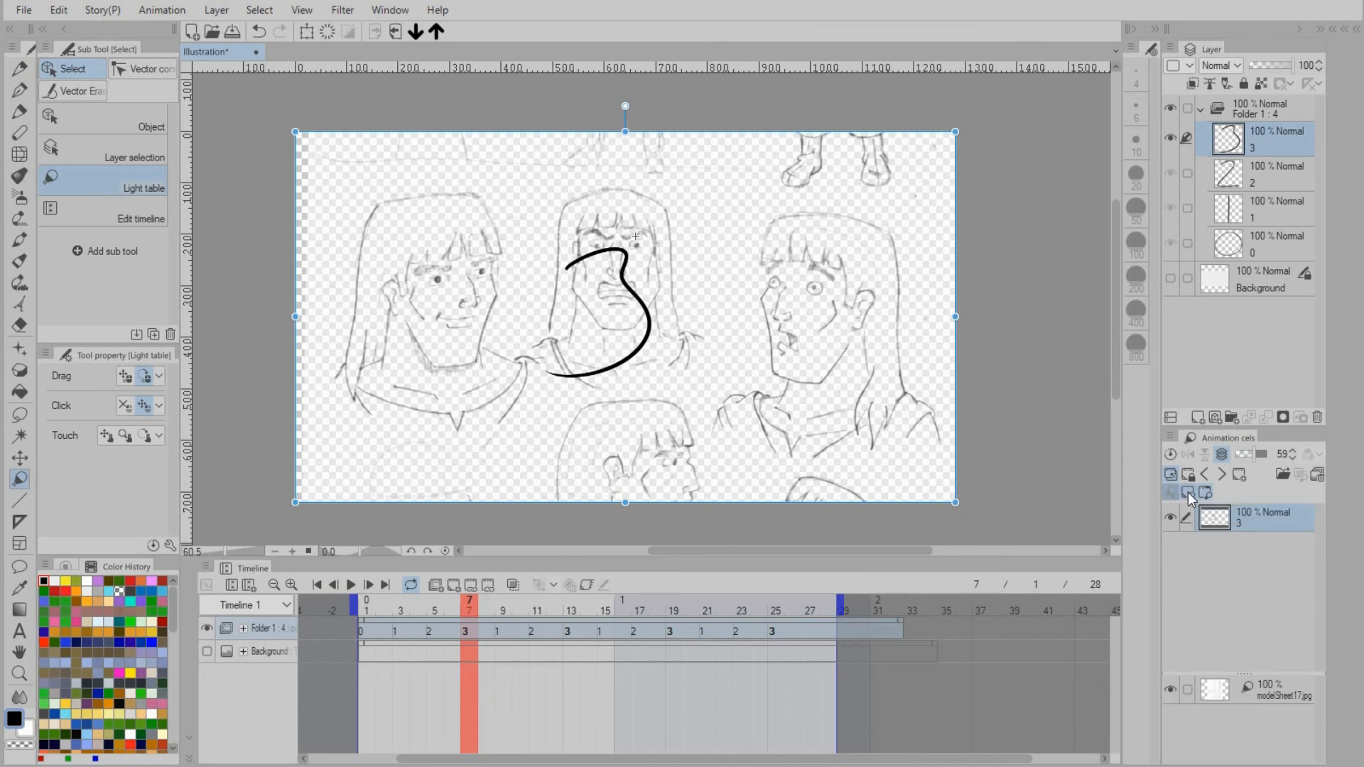
pyautogui.click(1188, 492)
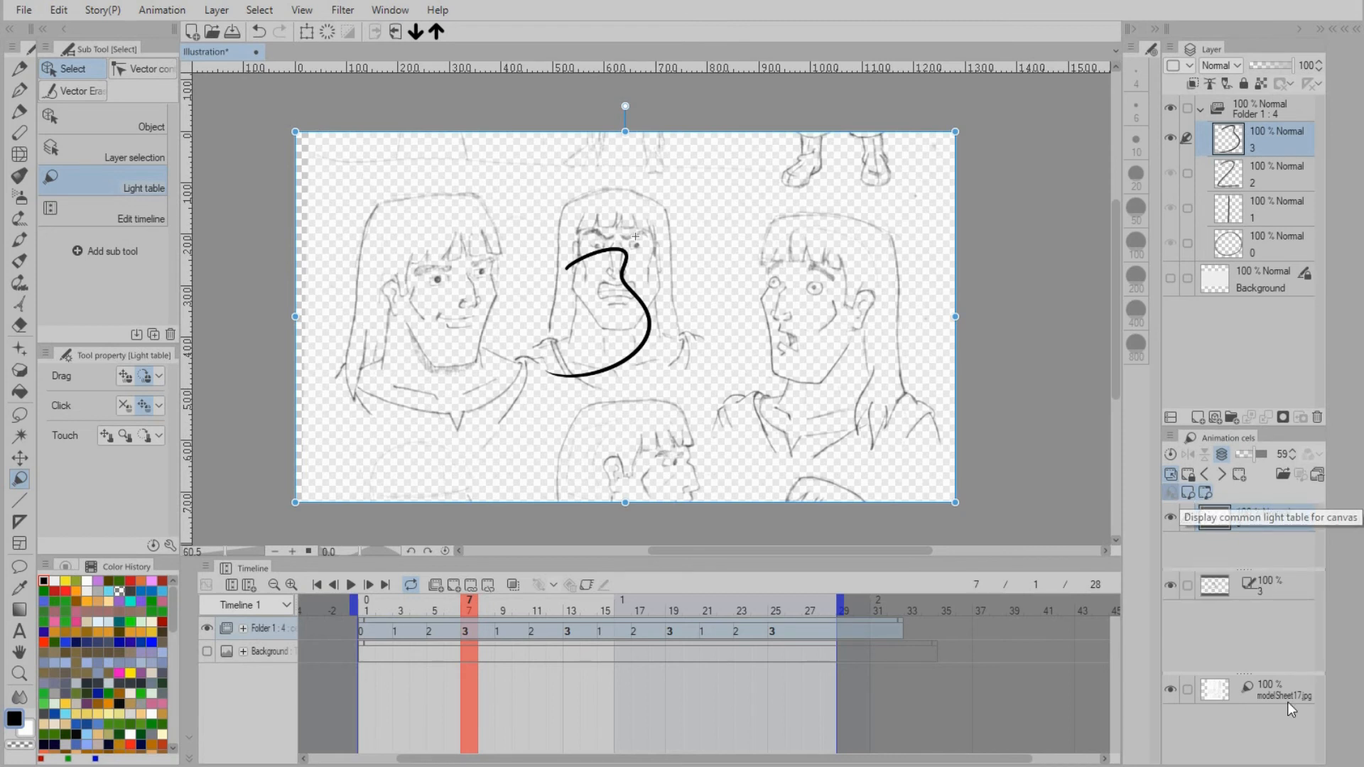
pyautogui.click(1202, 494)
pyautogui.click(1202, 494)
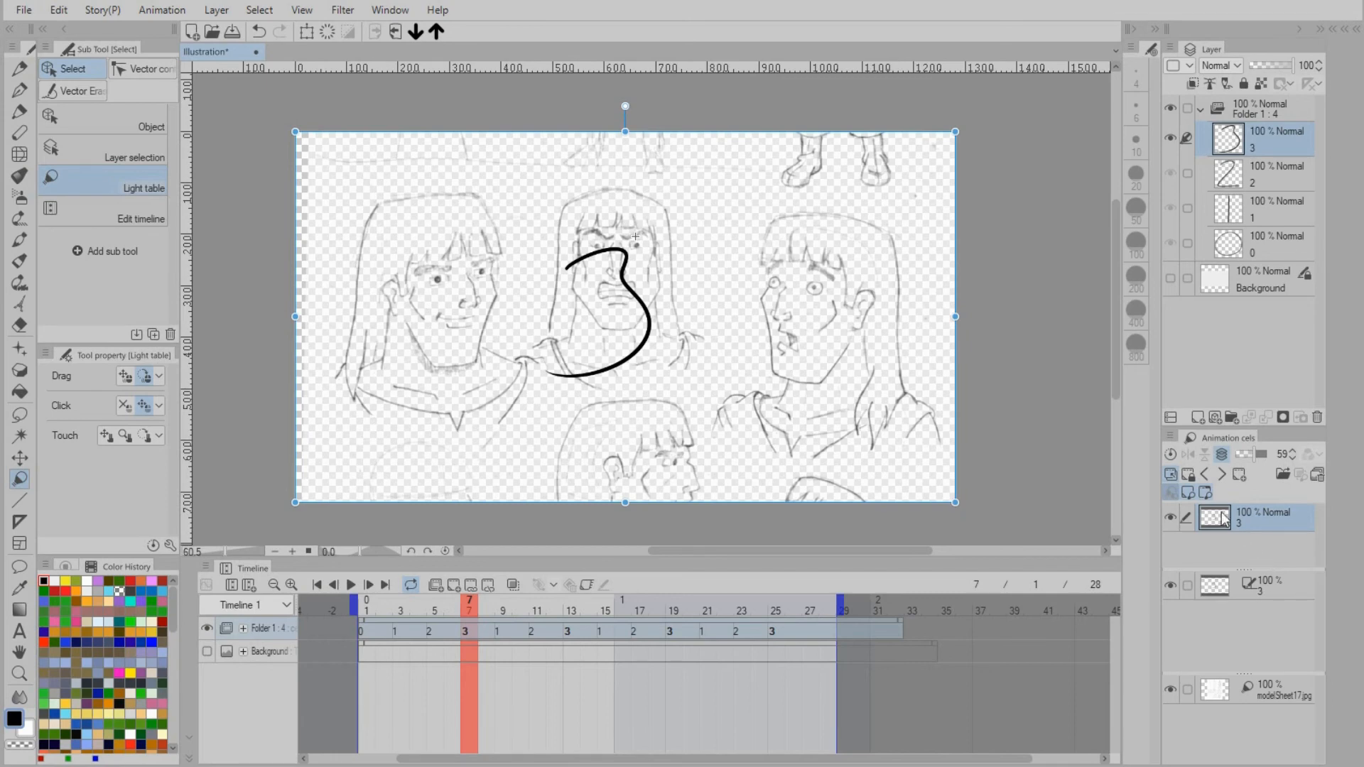
pyautogui.click(1170, 473)
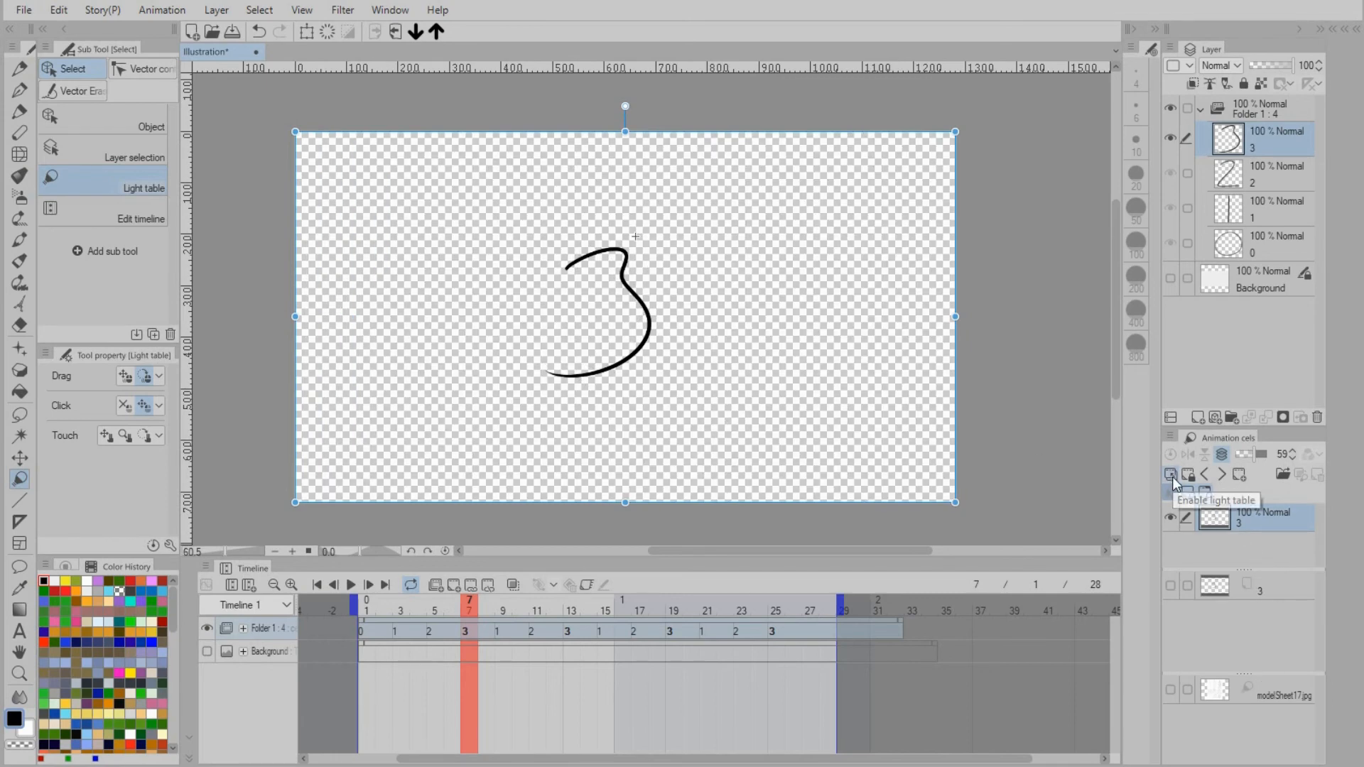
pyautogui.click(1171, 475)
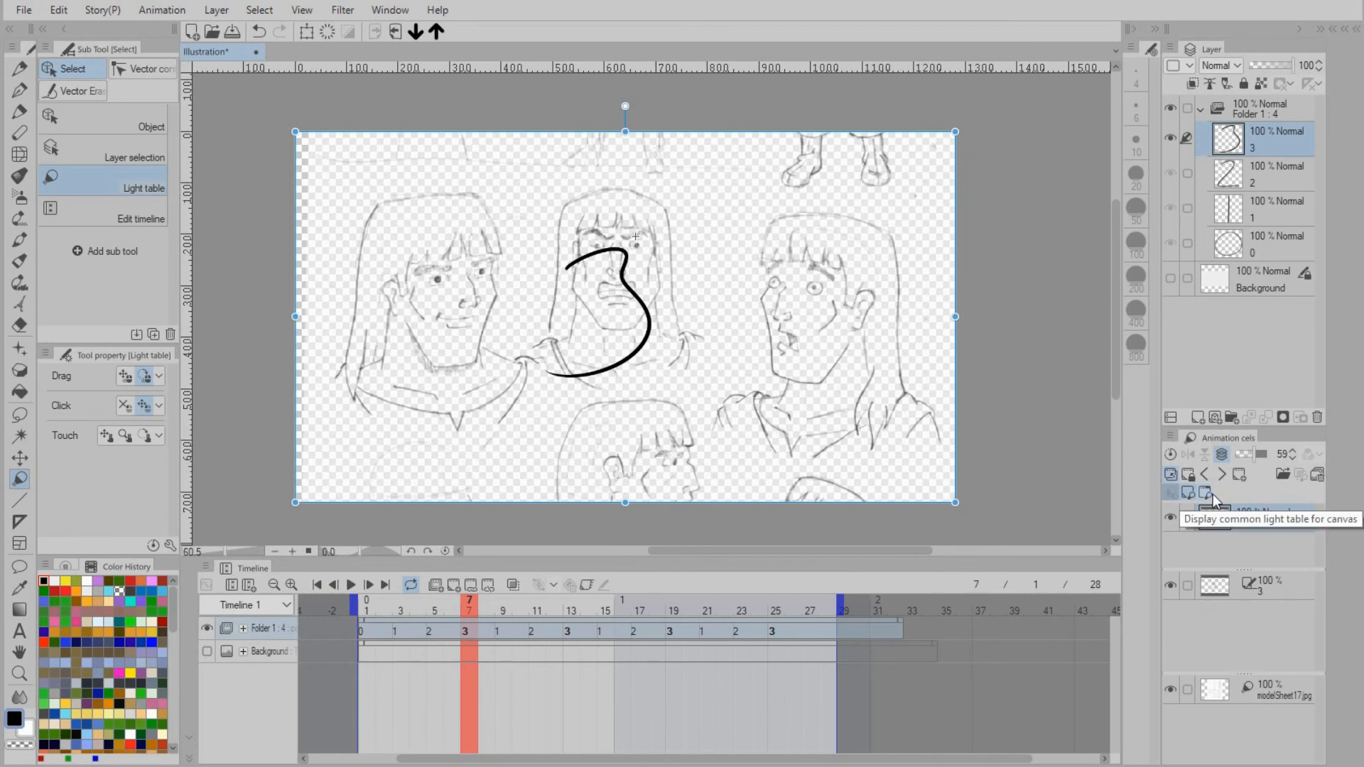
# Set the light table opacity to 49 and display modelSheet17.jpg in monochrome.
pyautogui.moveTo(1253, 450)
pyautogui.mouseDown()
pyautogui.moveTo(1276, 455)
pyautogui.moveTo(1251, 459)
pyautogui.mouseUp()
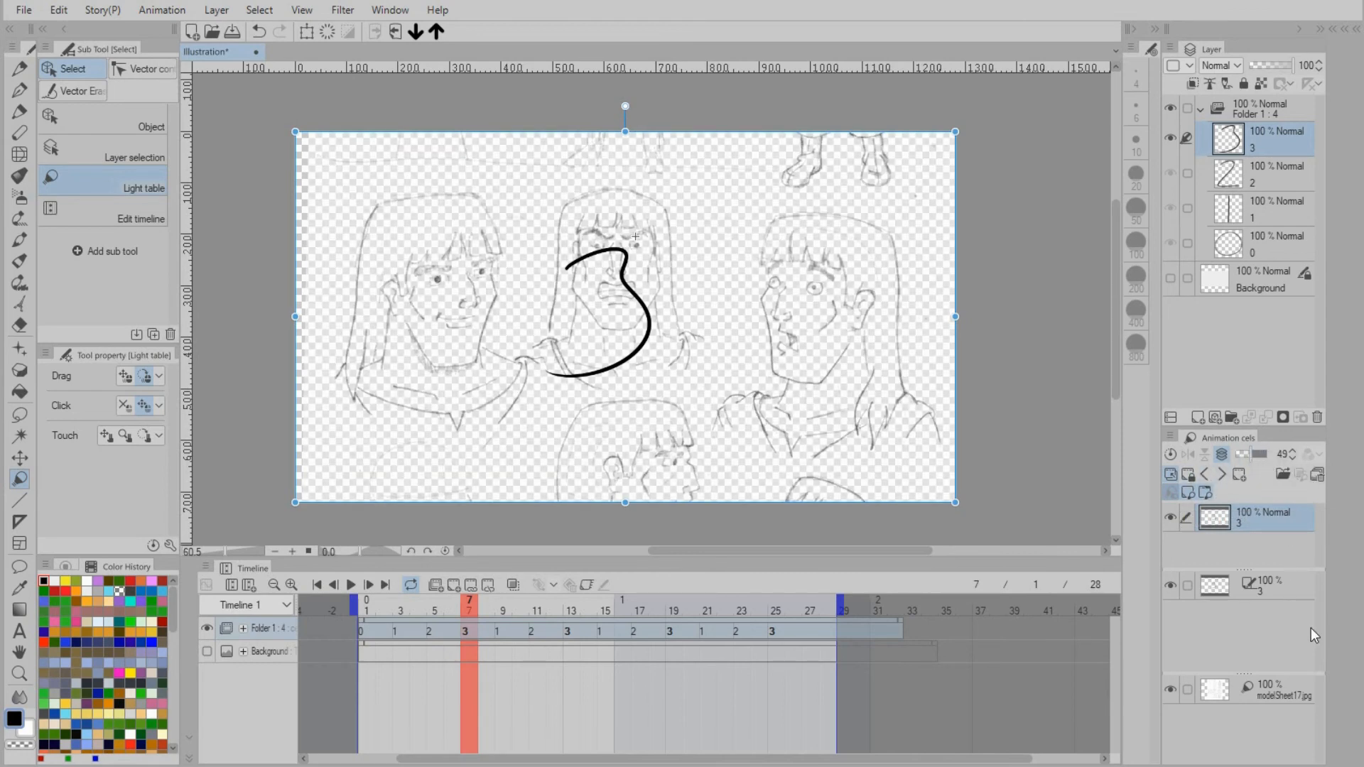
pyautogui.click(1276, 693)
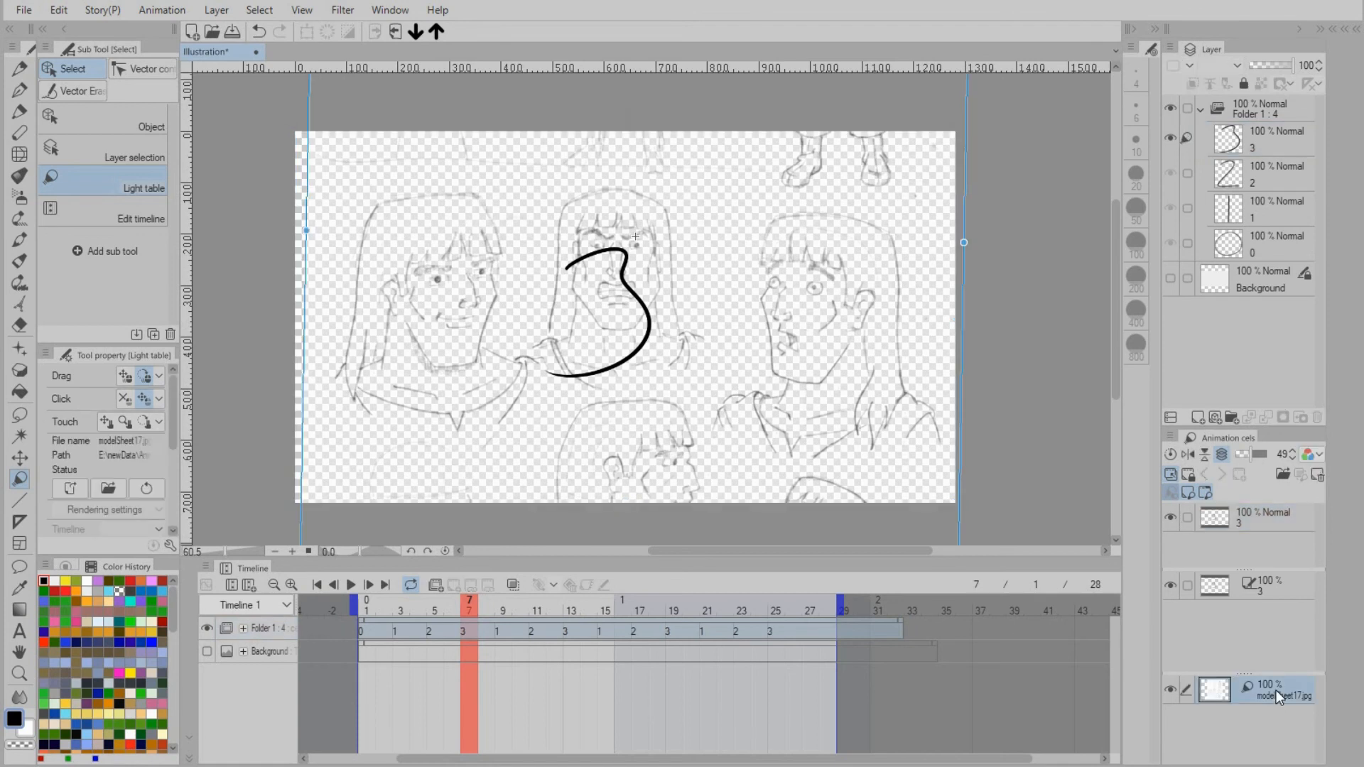
pyautogui.click(1315, 453)
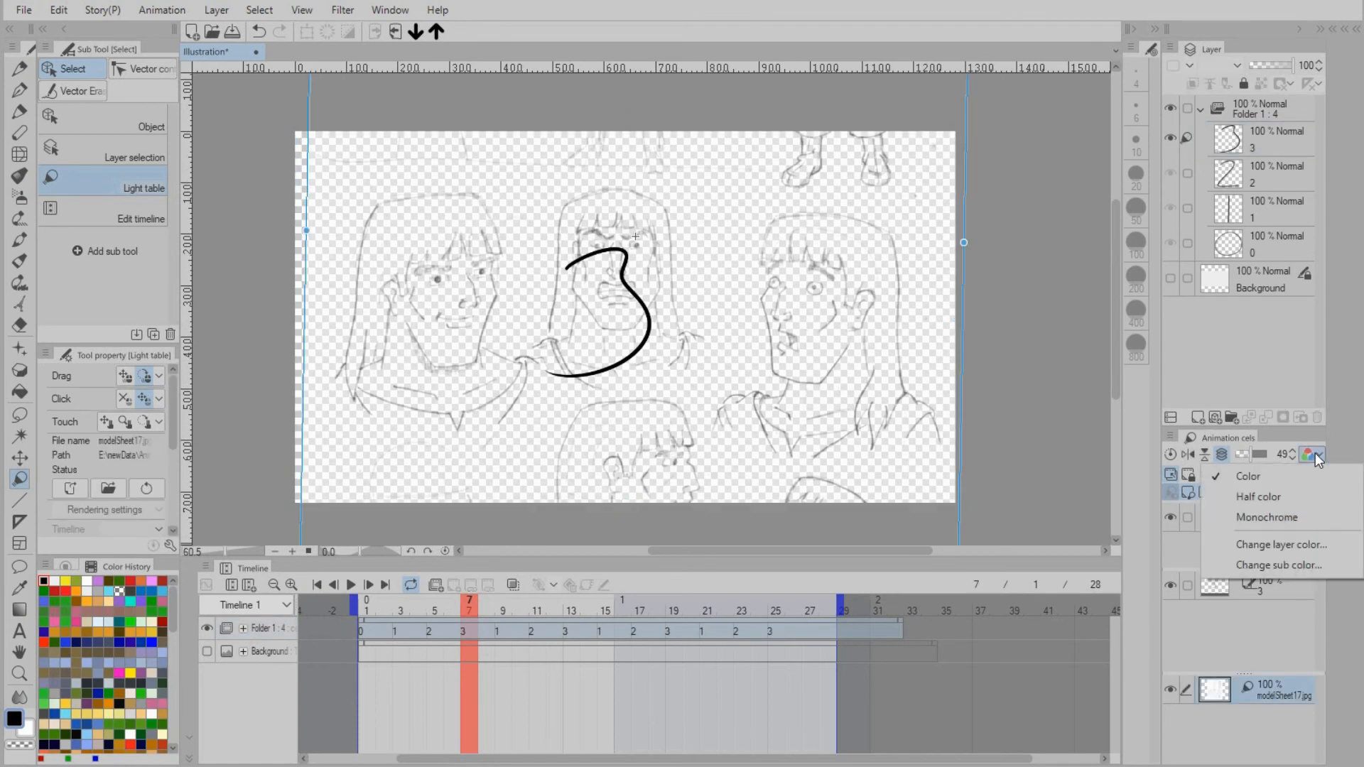
pyautogui.click(1269, 518)
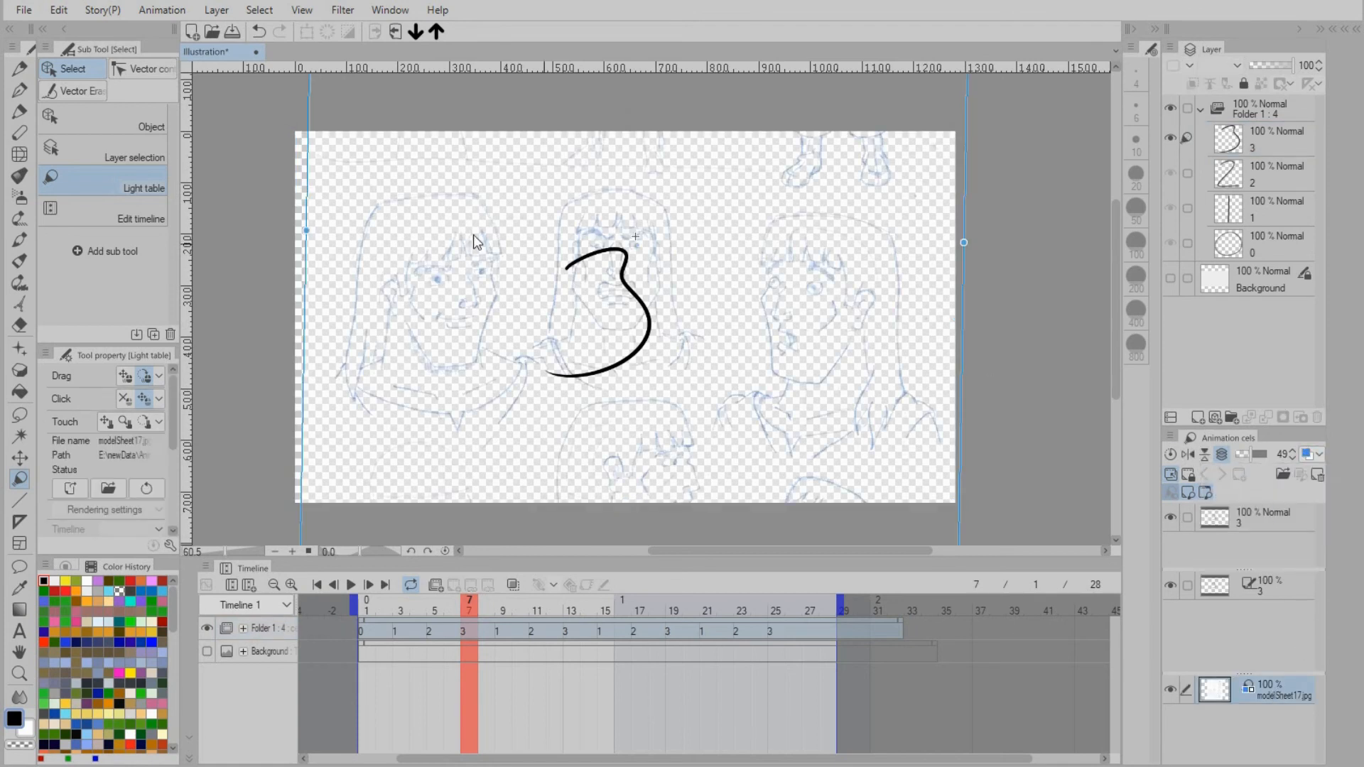
# Change the monochrome layer color of modelSheet17.jpg to red.
pyautogui.click(1315, 454)
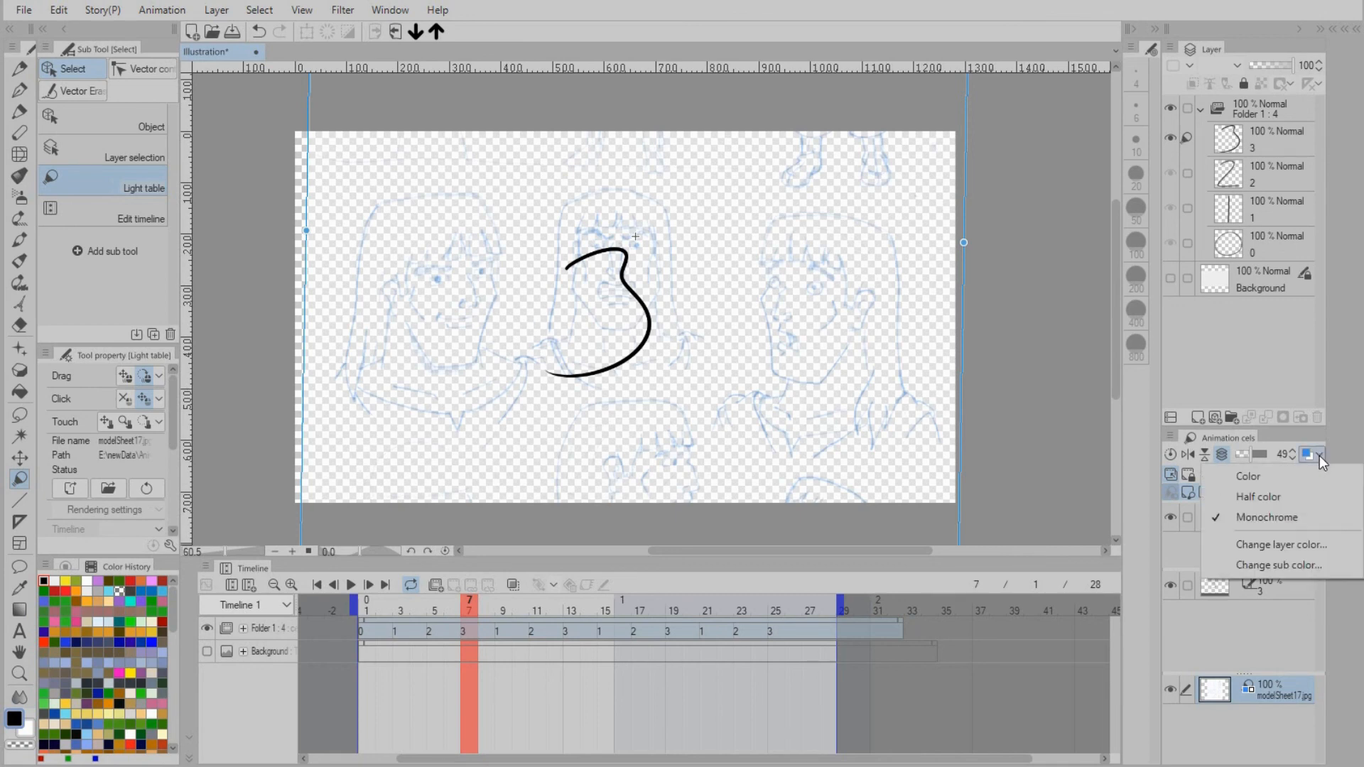
pyautogui.click(1287, 545)
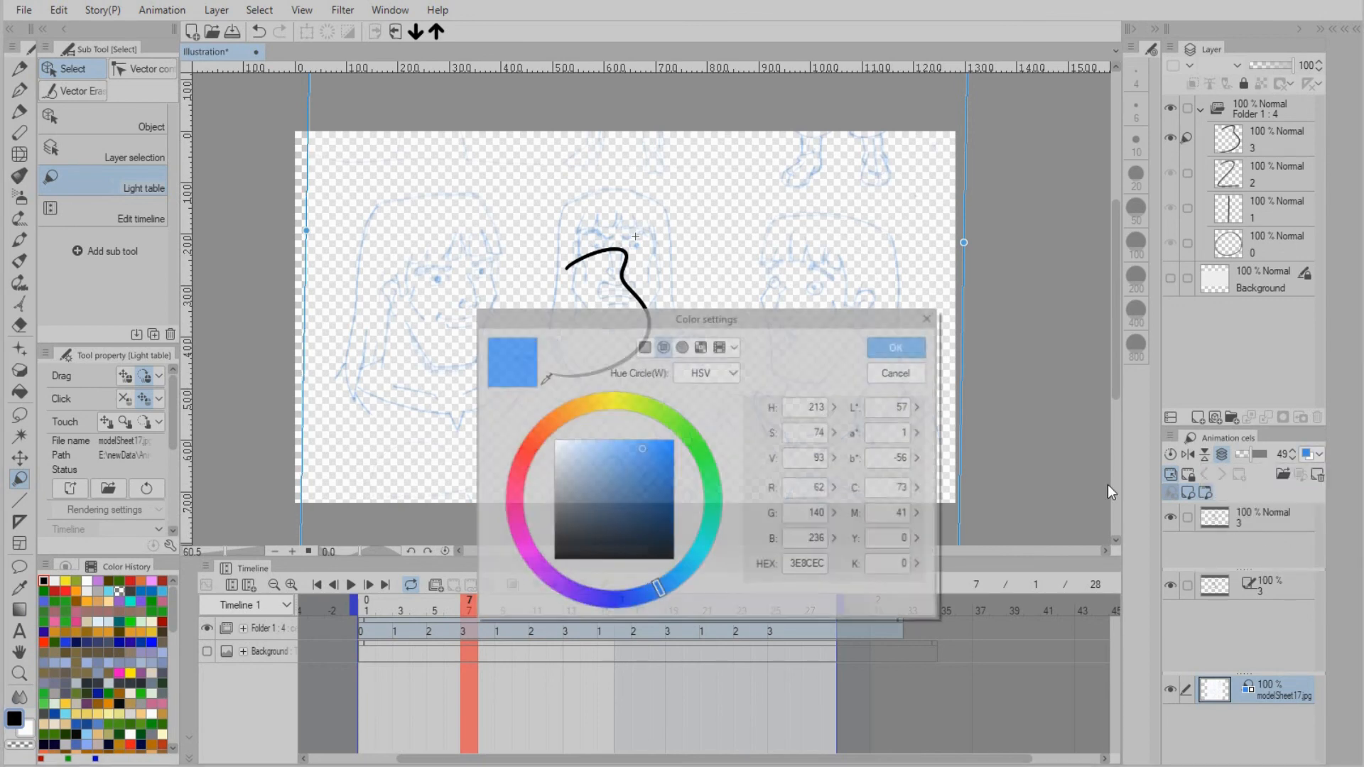
pyautogui.click(526, 455)
pyautogui.click(896, 346)
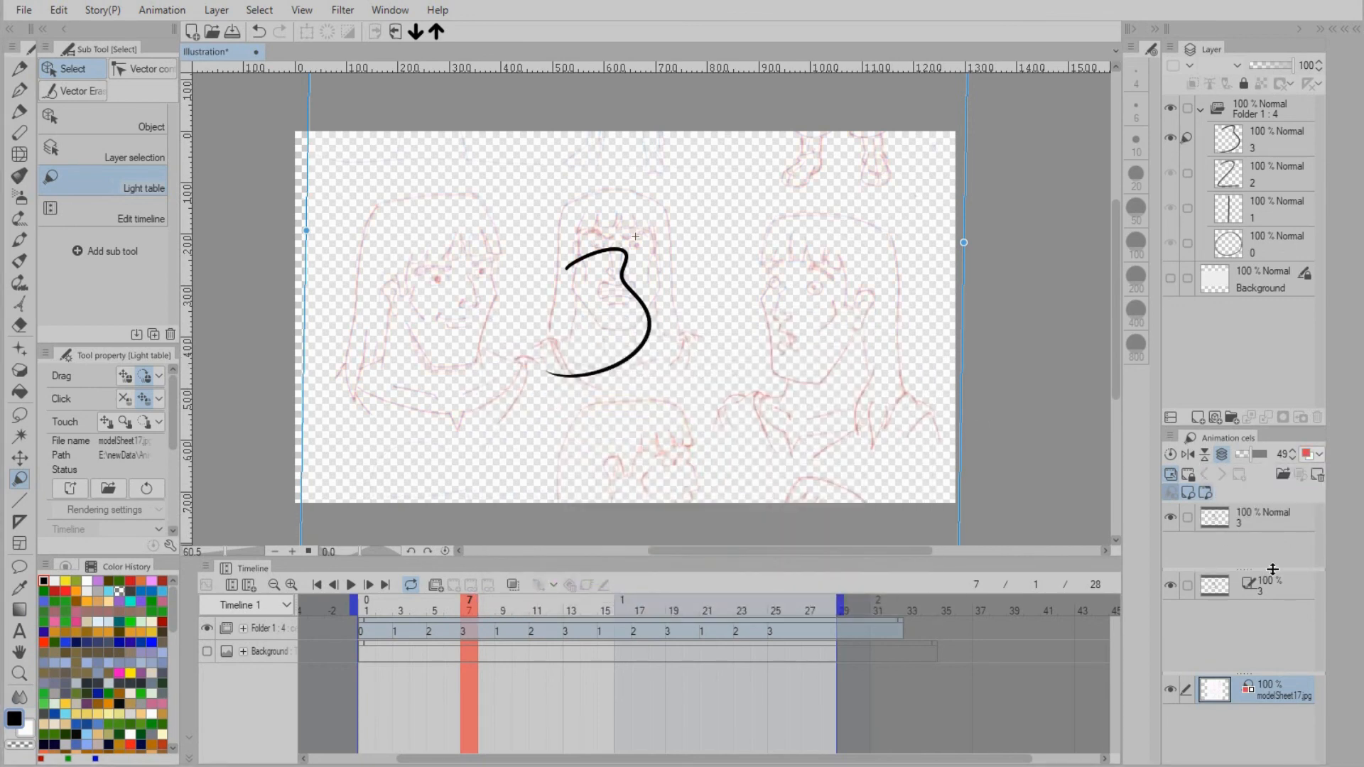
# Try transforming modelSheet17.jpg in the light table by rotating and flipping it horizontally and vertically, and reset its placement.
pyautogui.scroll(-3, 984, 387)
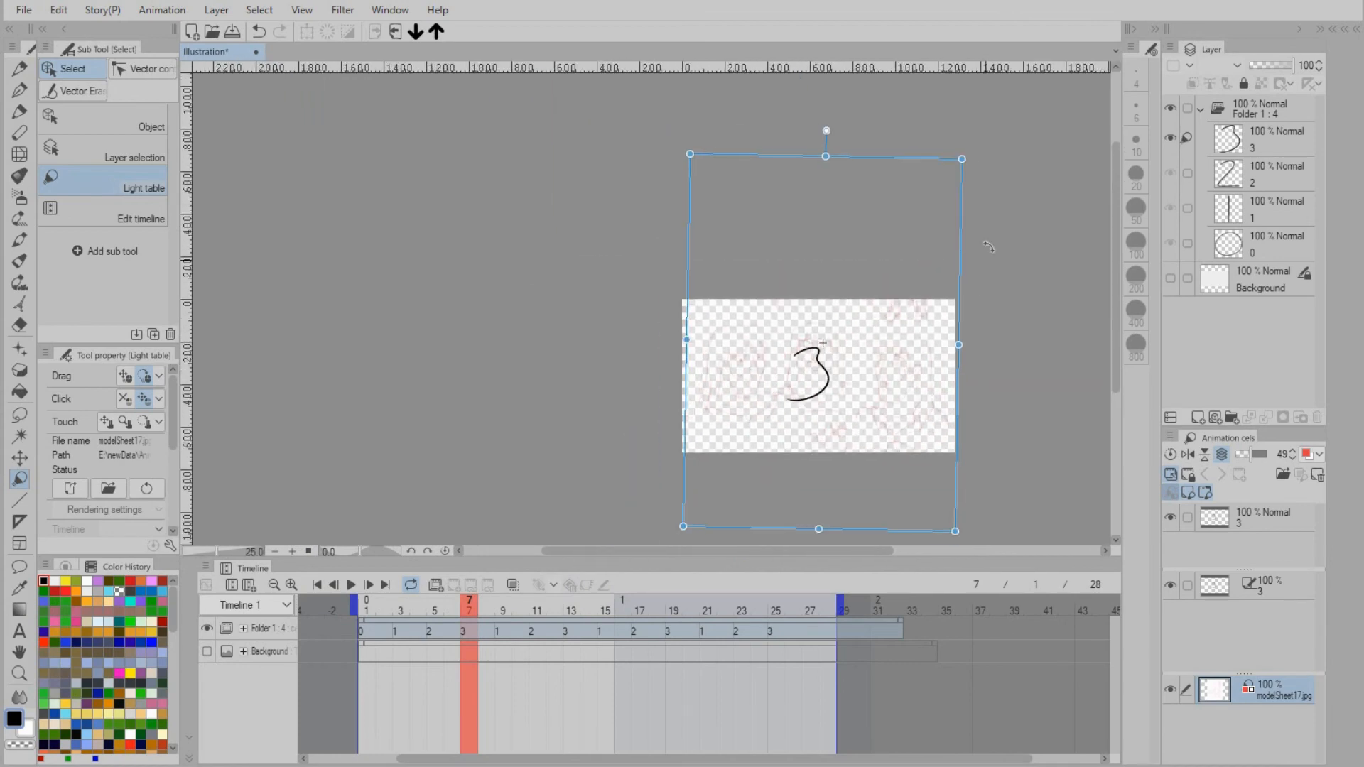
pyautogui.moveTo(901, 257); pyautogui.dragTo(901, 339)
pyautogui.scroll(4, 881, 414)
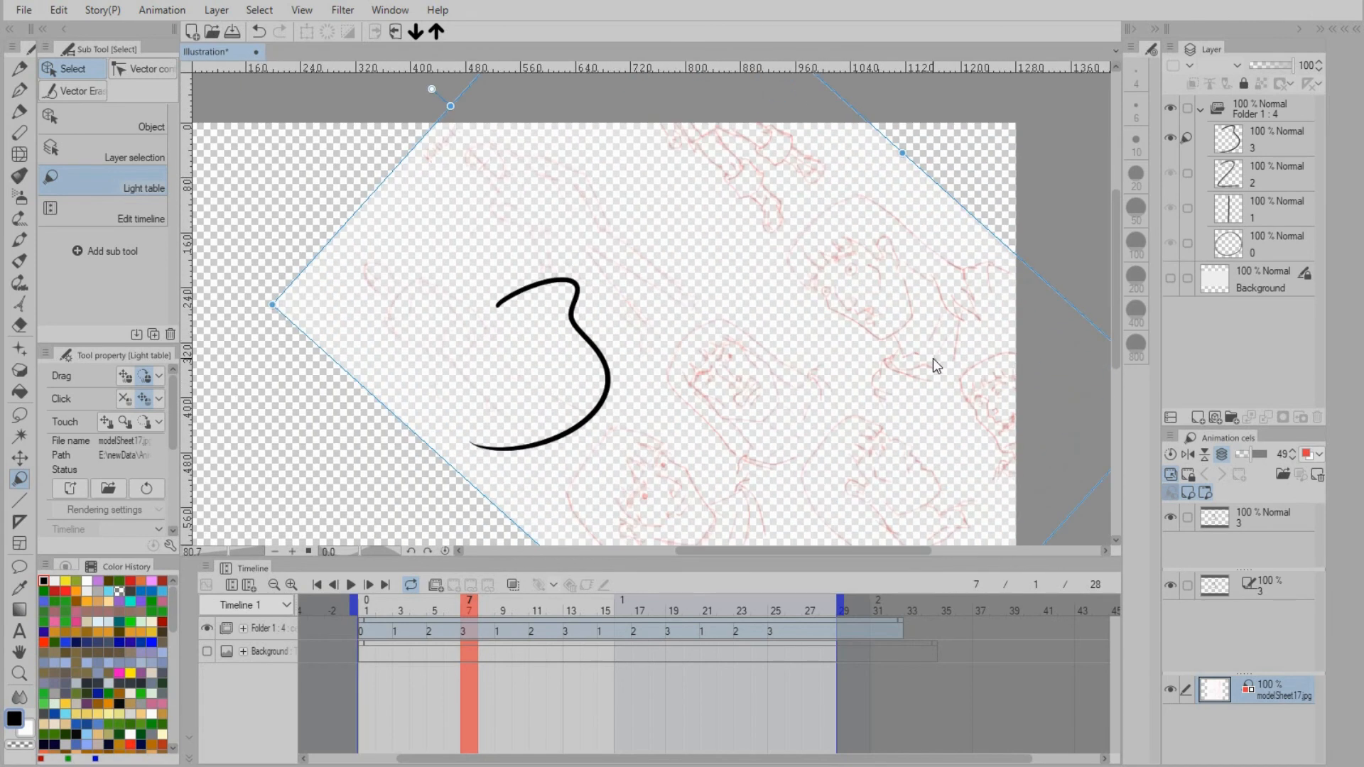
pyautogui.click(1185, 455)
pyautogui.click(1205, 458)
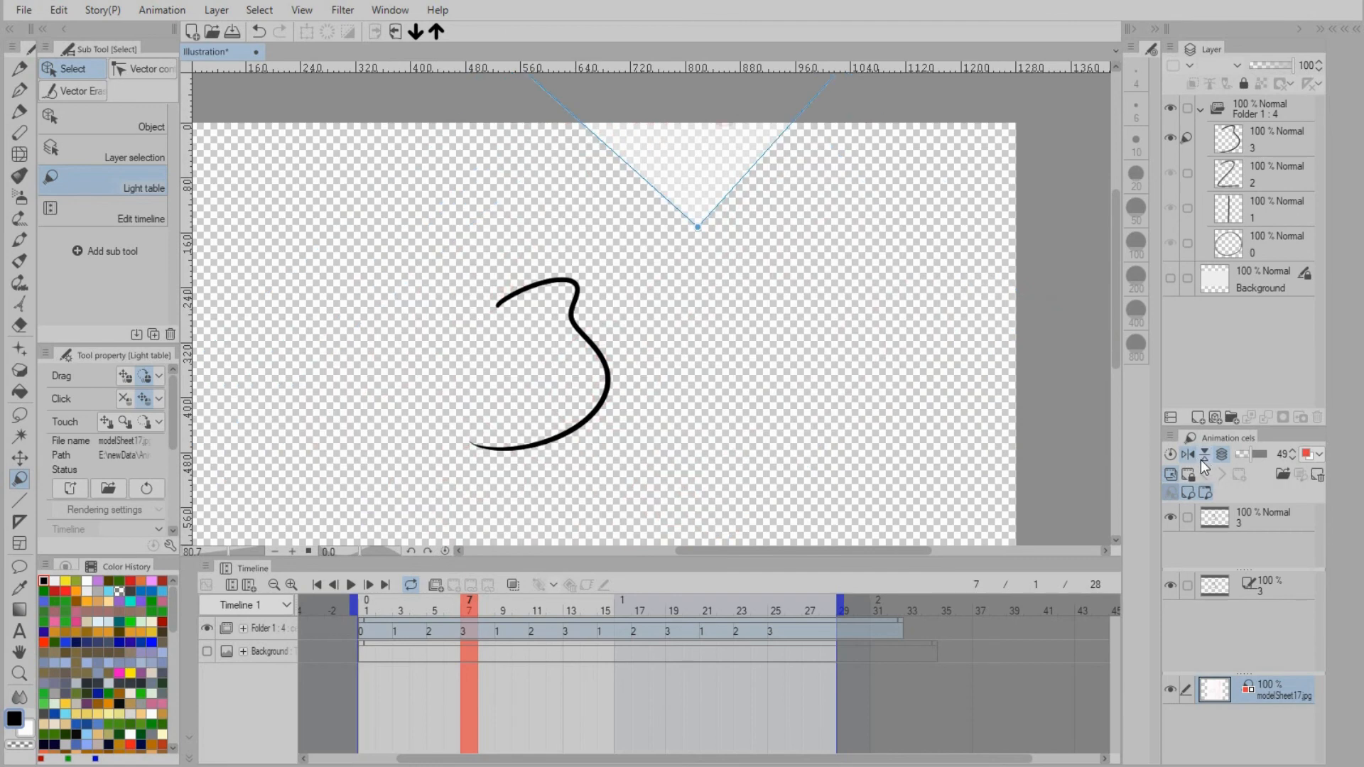
pyautogui.click(1169, 454)
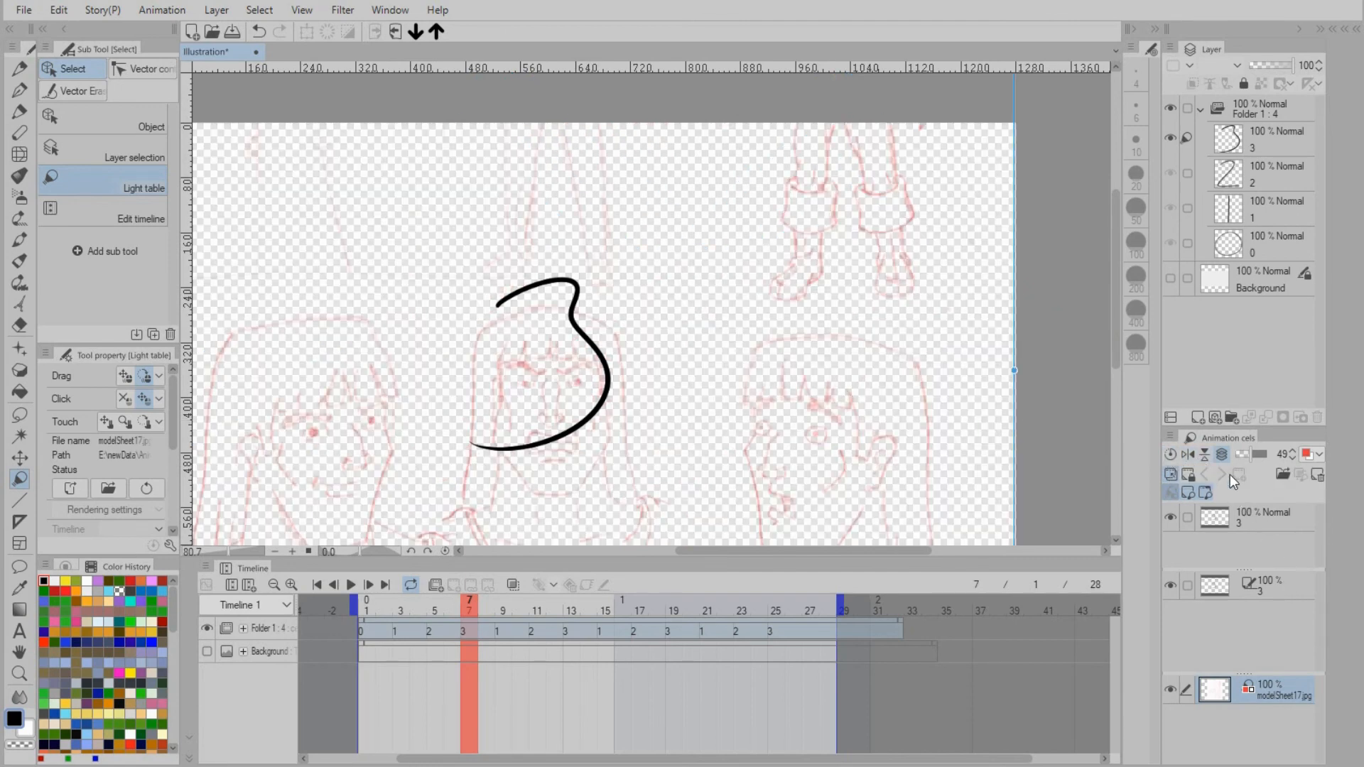
# Select cel 3 and create a new animation cel after it at frame 8.
pyautogui.click(1271, 143)
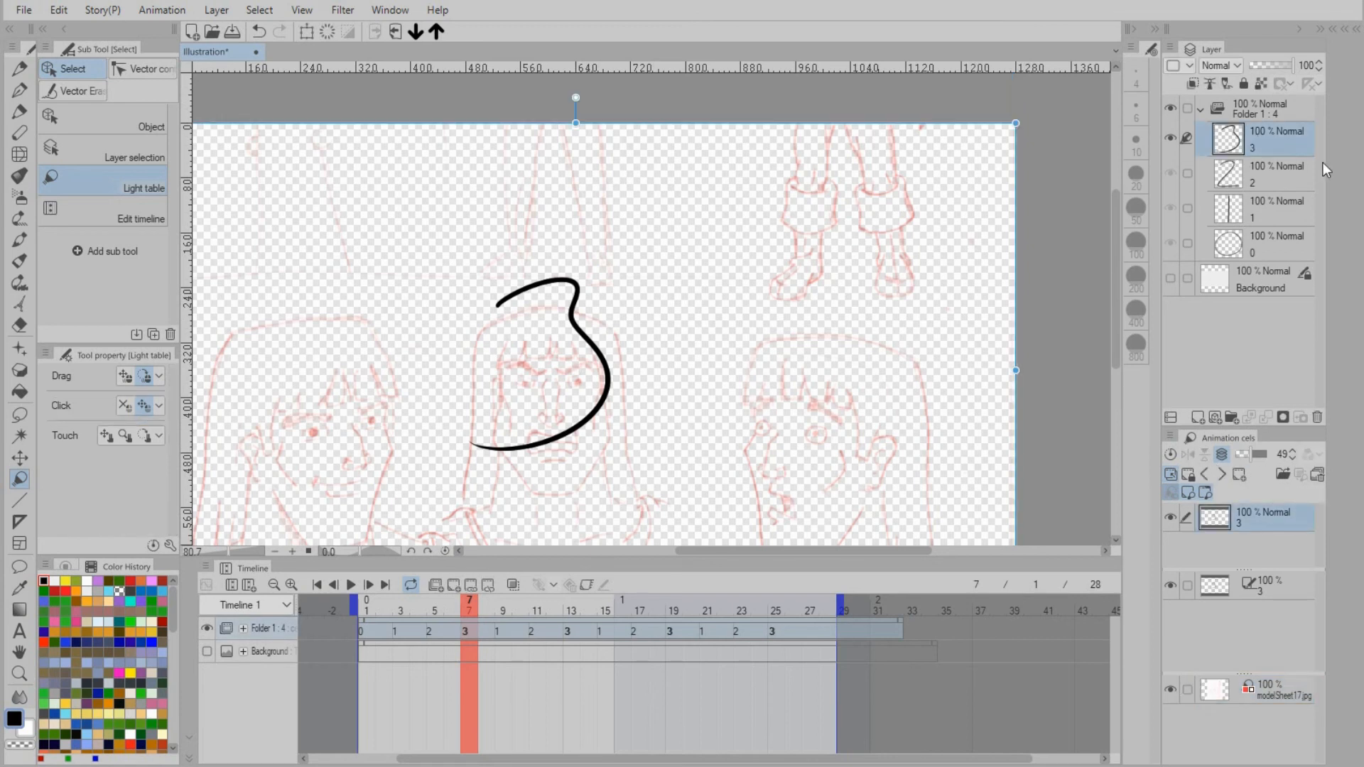
pyautogui.click(1187, 472)
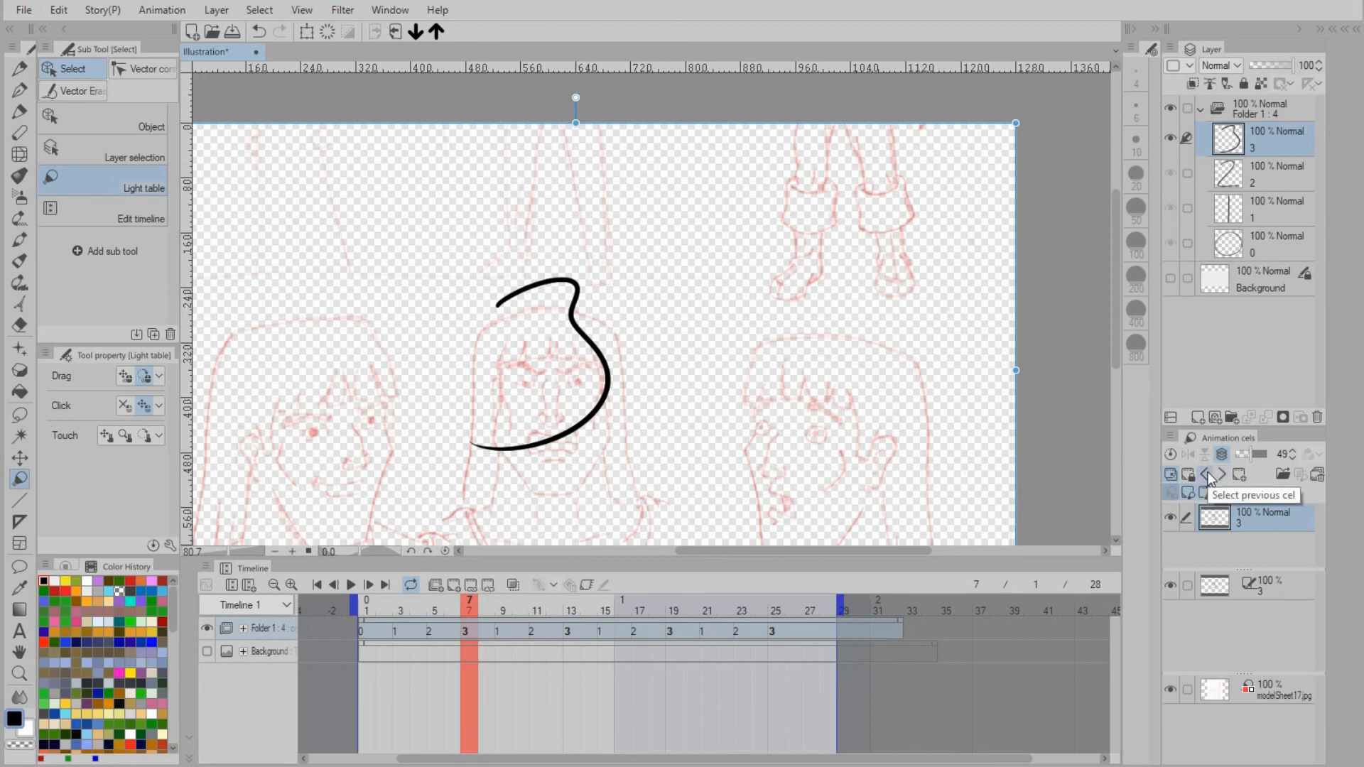
pyautogui.click(1207, 473)
pyautogui.click(1222, 475)
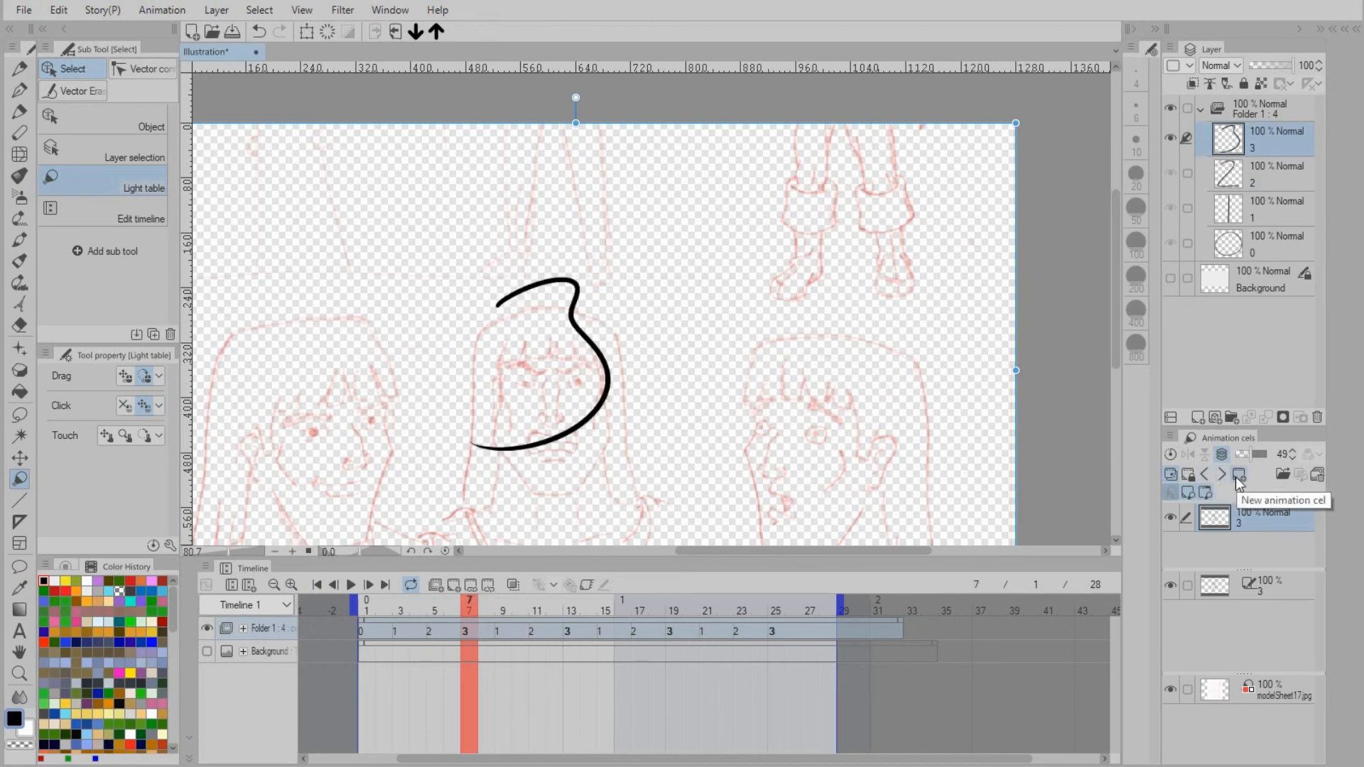
pyautogui.click(1239, 475)
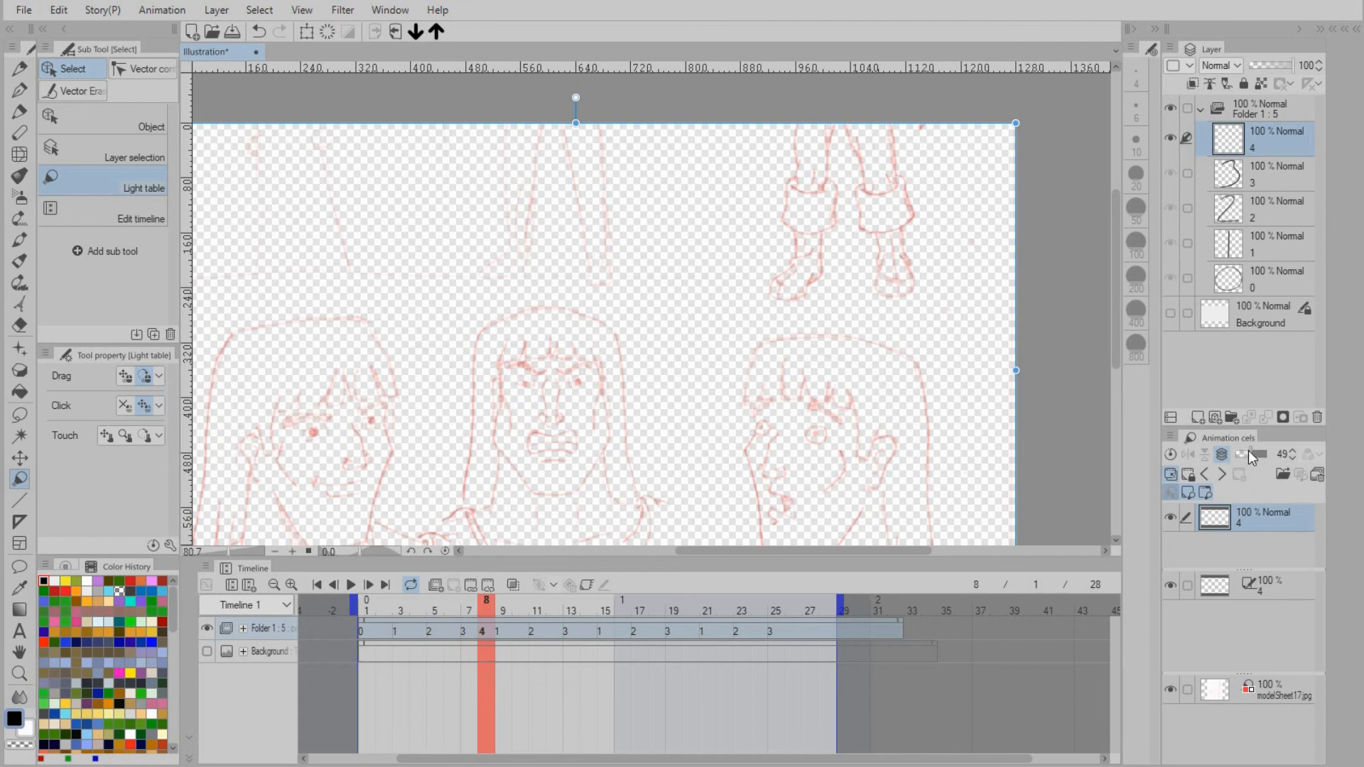
# Remove modelSheet17.jpg from the common light table and register cel 1 in cel 4's own light table.
pyautogui.click(1280, 696)
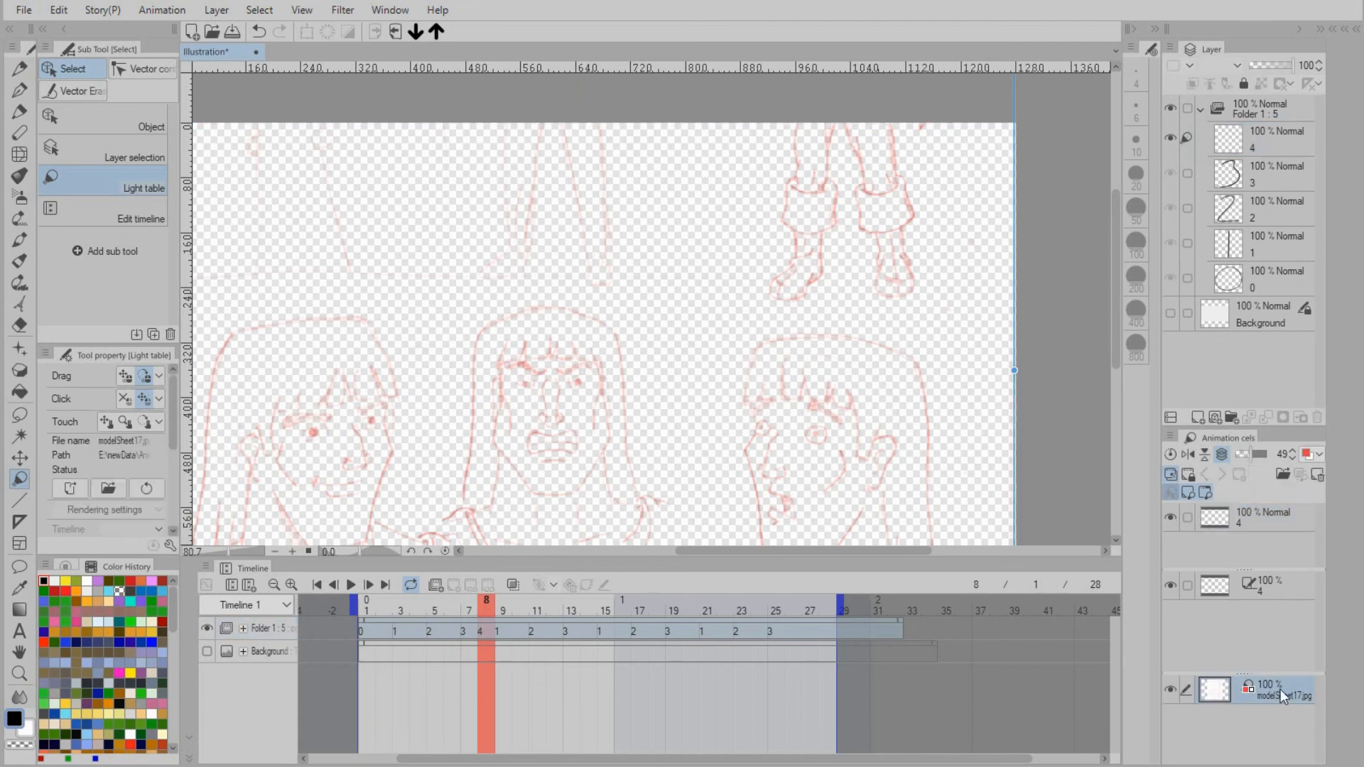
pyautogui.click(1316, 475)
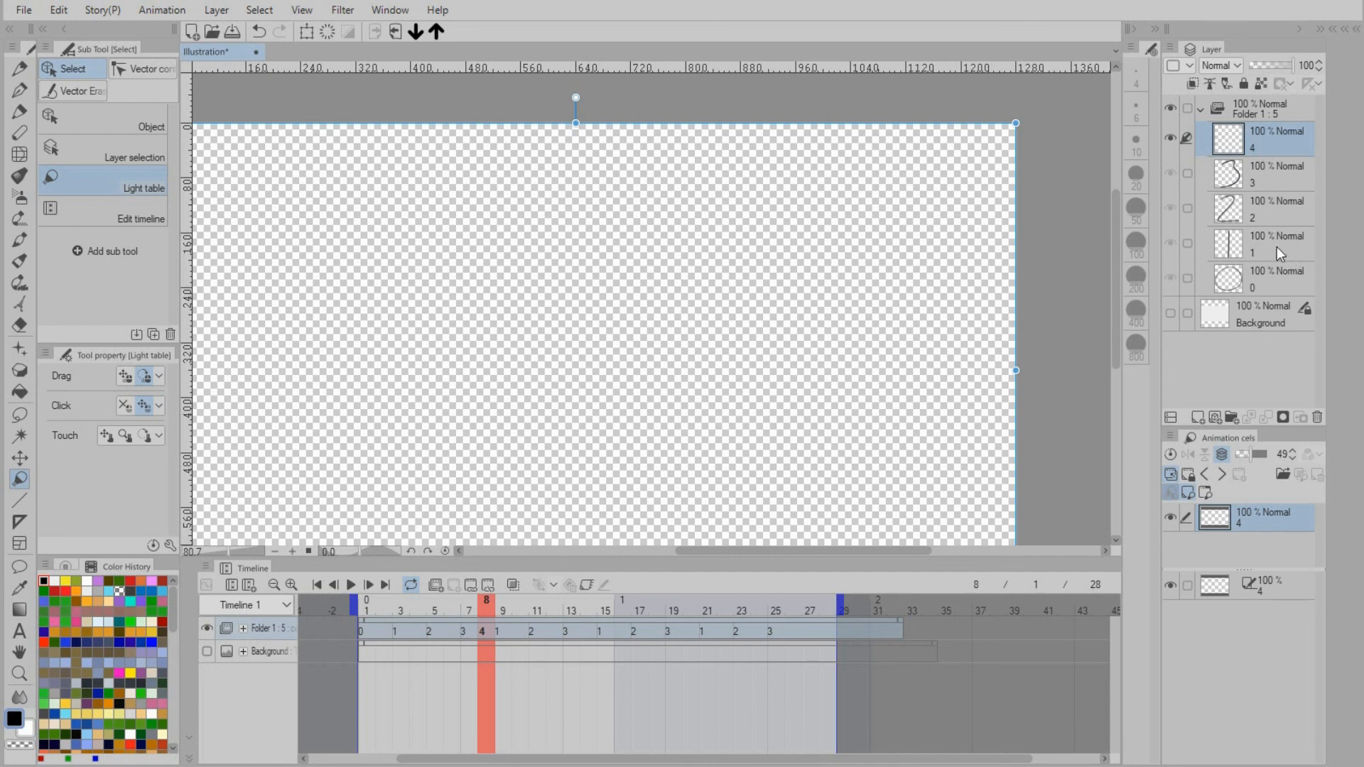
pyautogui.moveTo(1276, 245); pyautogui.dragTo(1246, 619)
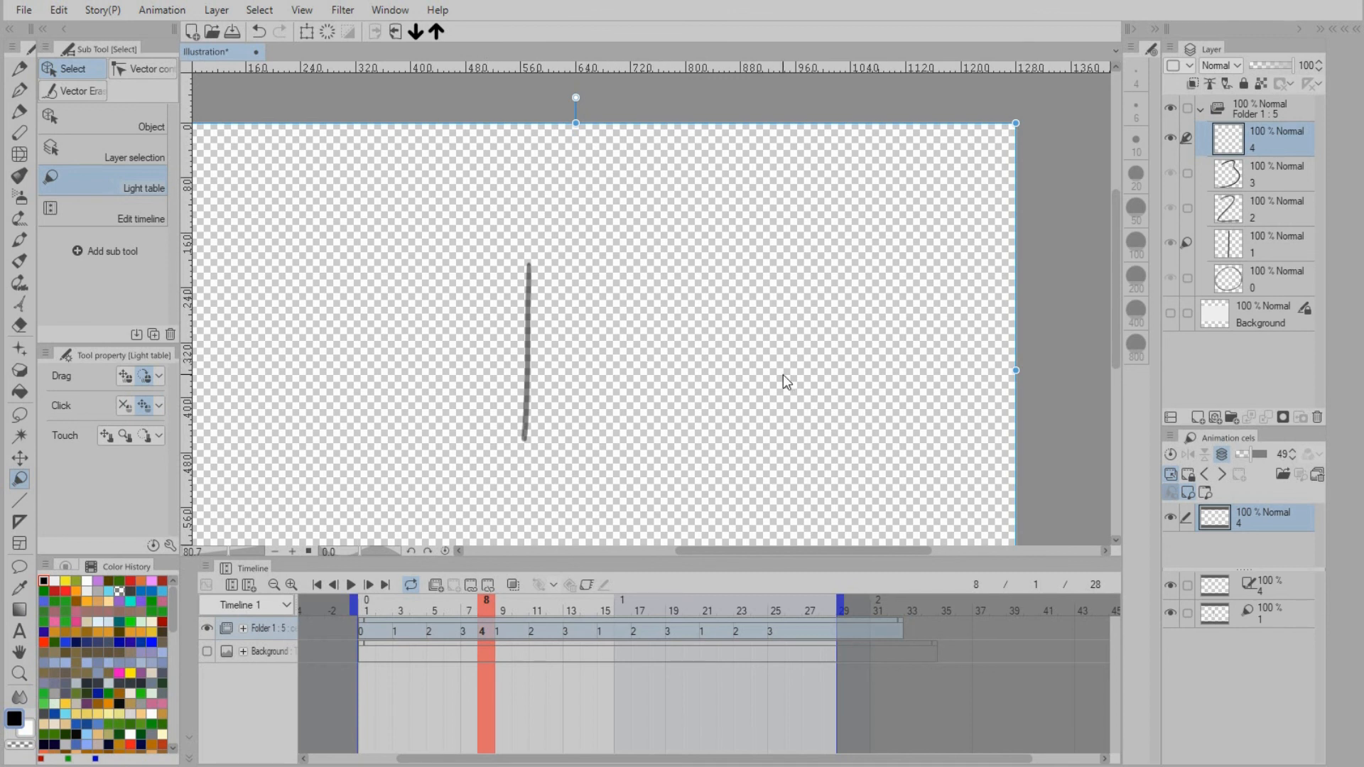
# Draw the slanted stroke and crossbar of a 4 on cel 4 with the Turnip pen, using the light-table line as its stem.
pyautogui.press('p')
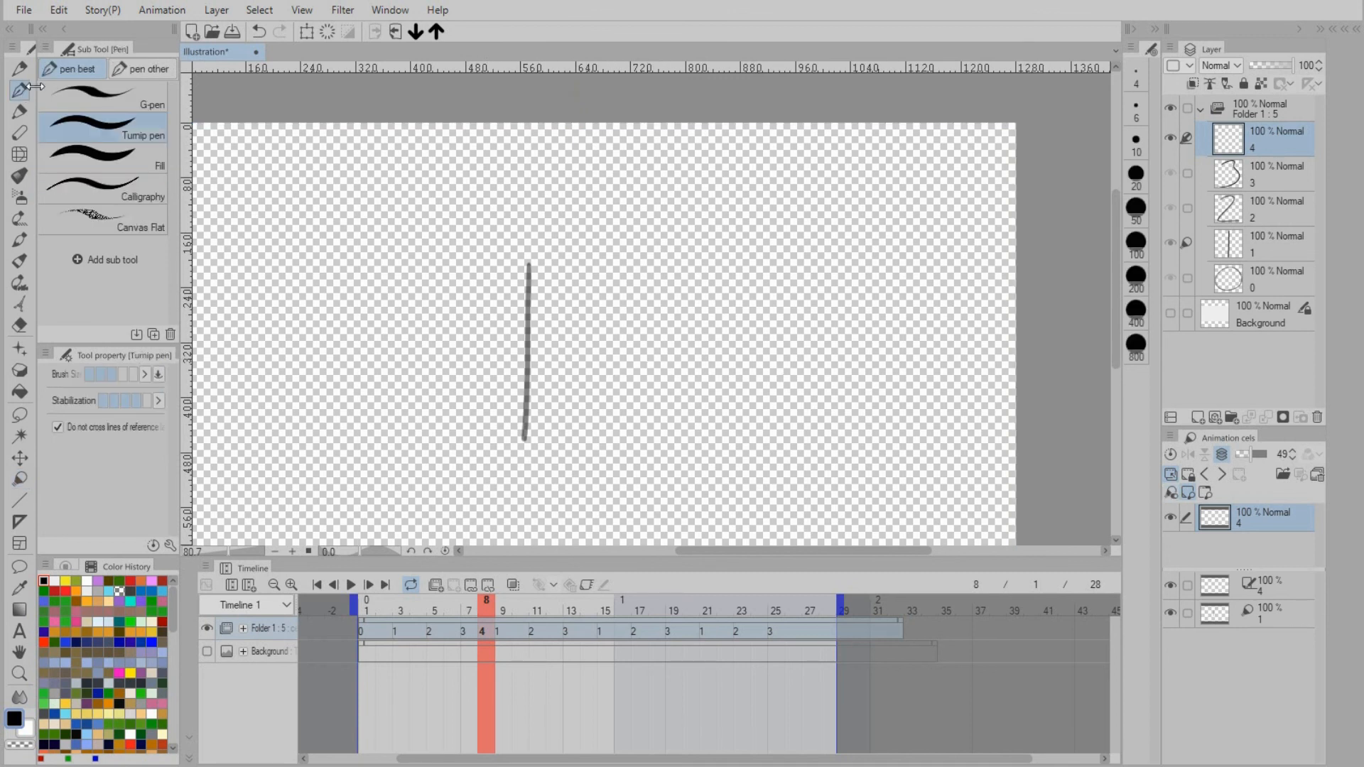
pyautogui.moveTo(529, 265)
pyautogui.mouseDown()
pyautogui.moveTo(497, 310)
pyautogui.moveTo(547, 350)
pyautogui.moveTo(582, 346)
pyautogui.mouseUp()
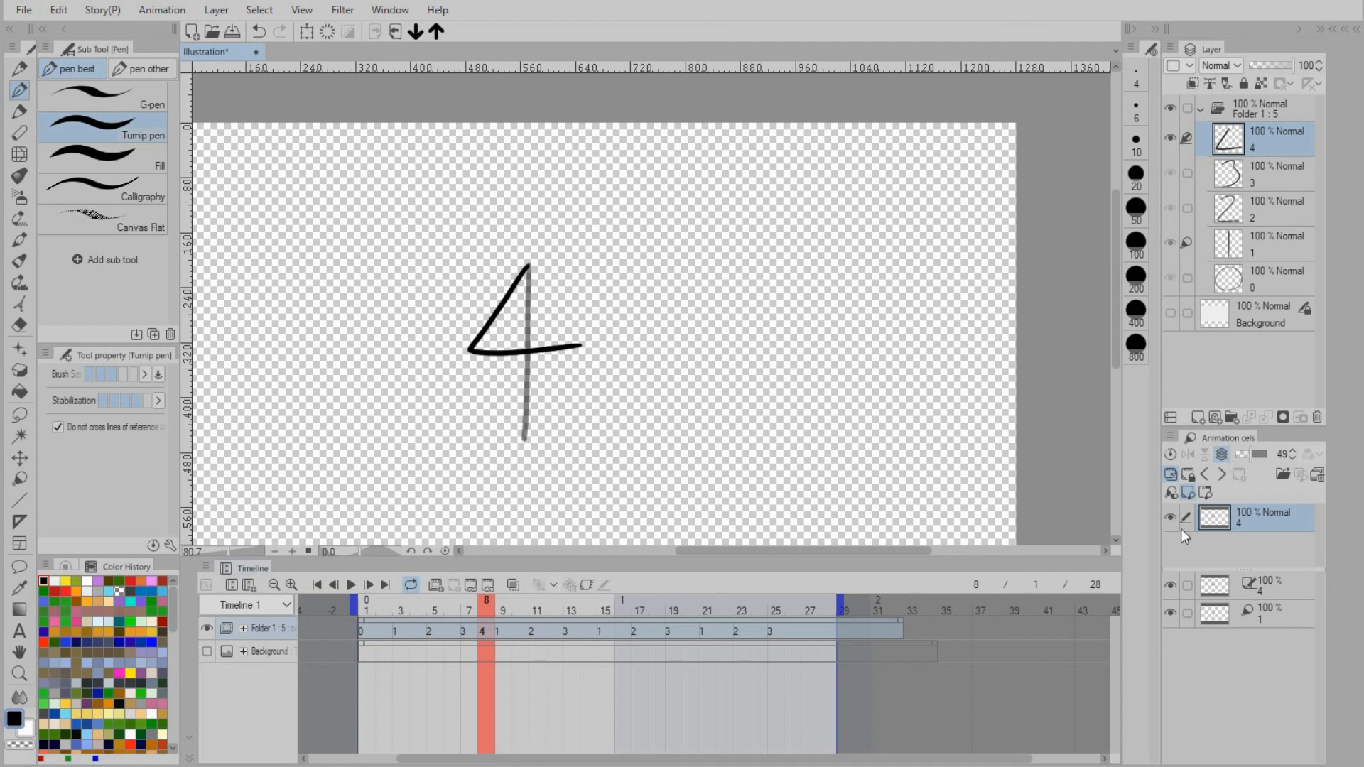
pyautogui.click(161, 15)
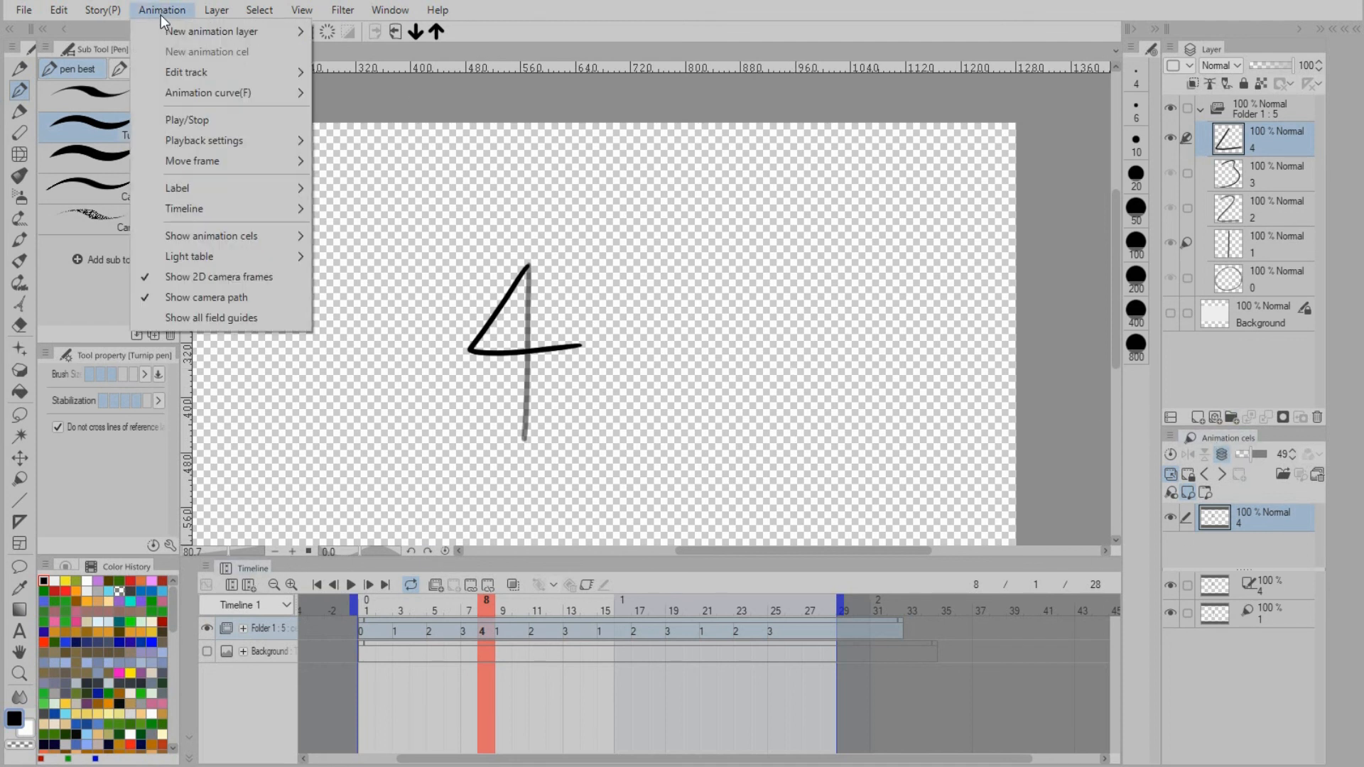
pyautogui.moveTo(225, 96)
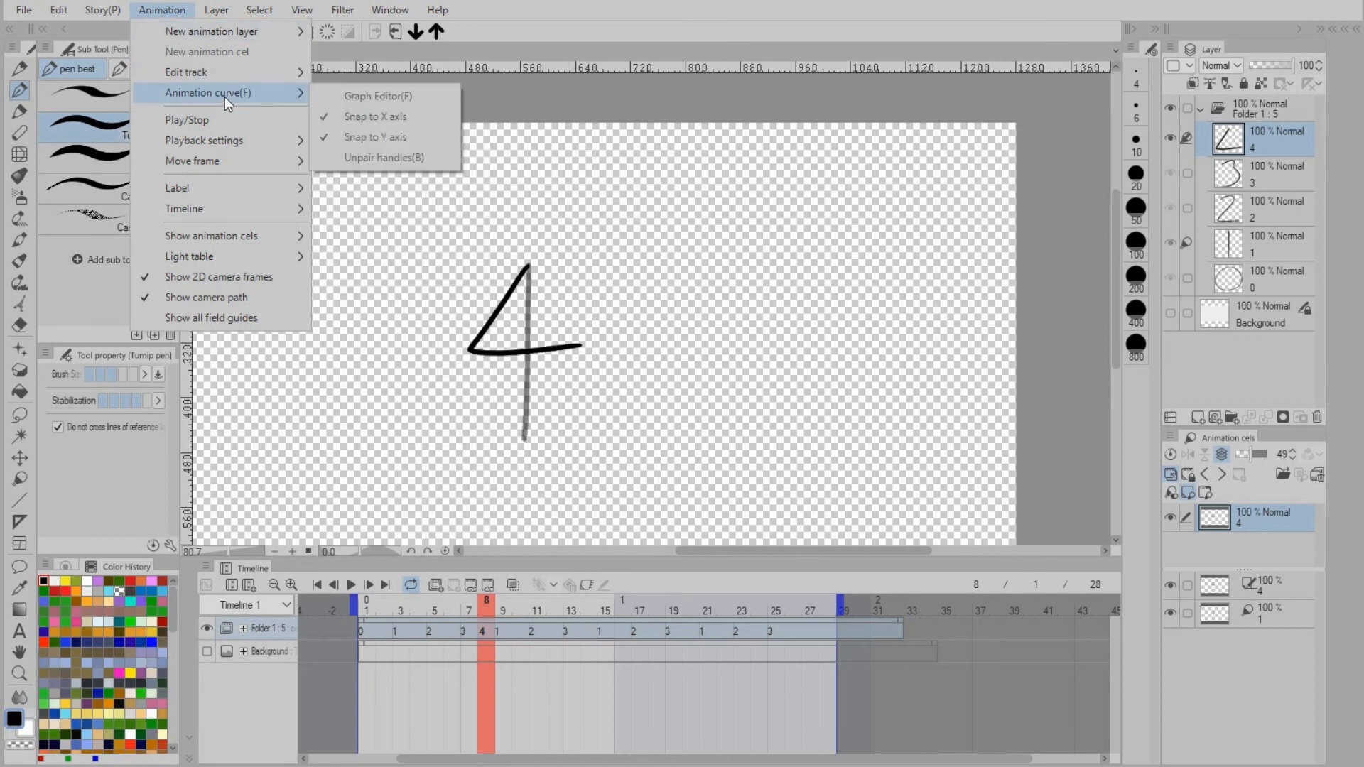
pyautogui.moveTo(238, 143)
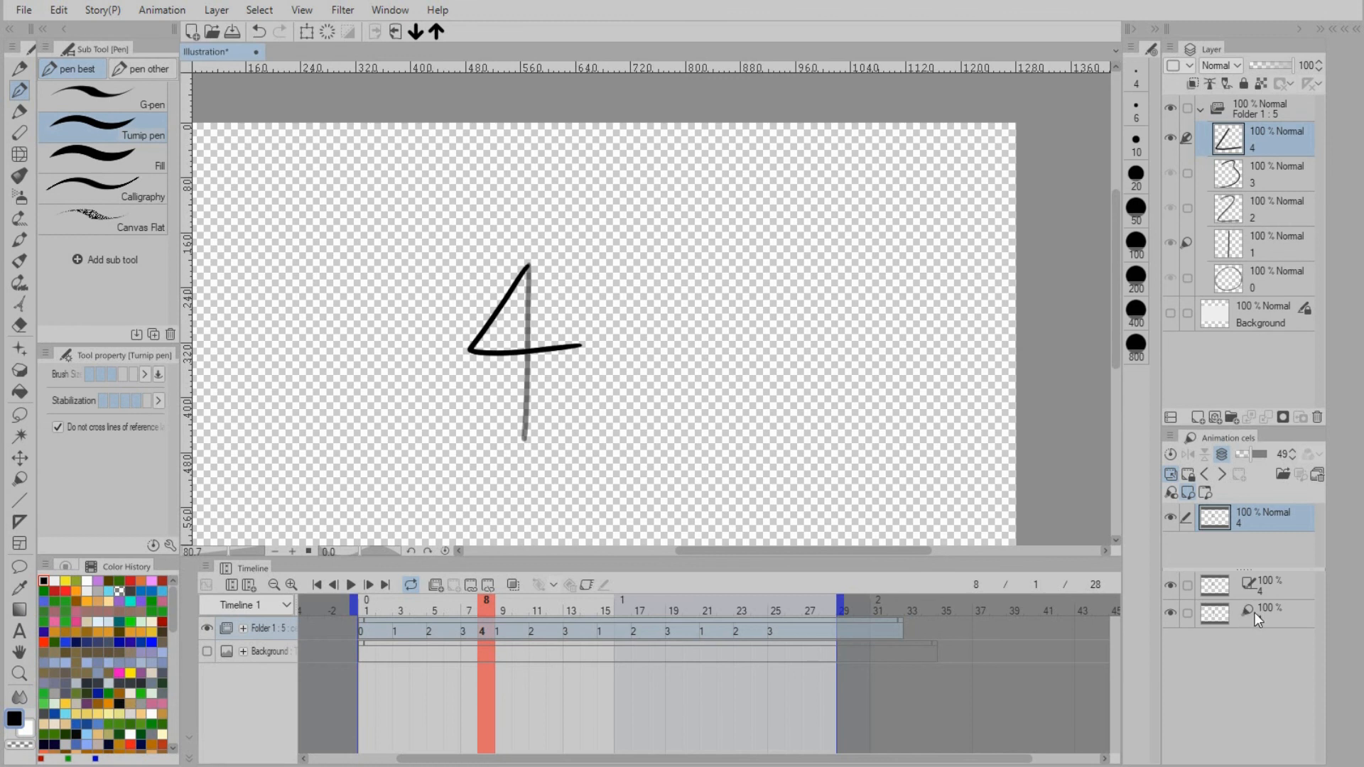
# Remove cel 1 from cel 4's light table.
pyautogui.click(1254, 612)
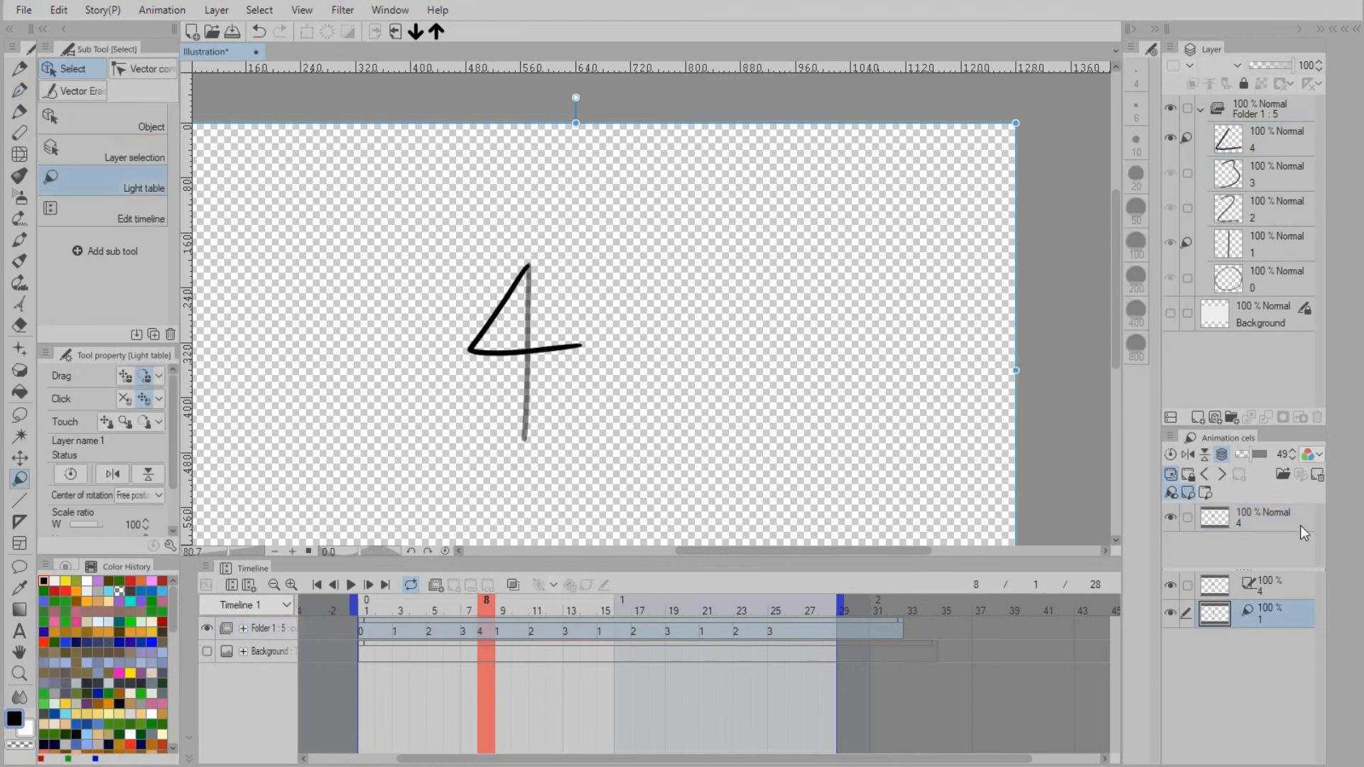
pyautogui.click(1318, 474)
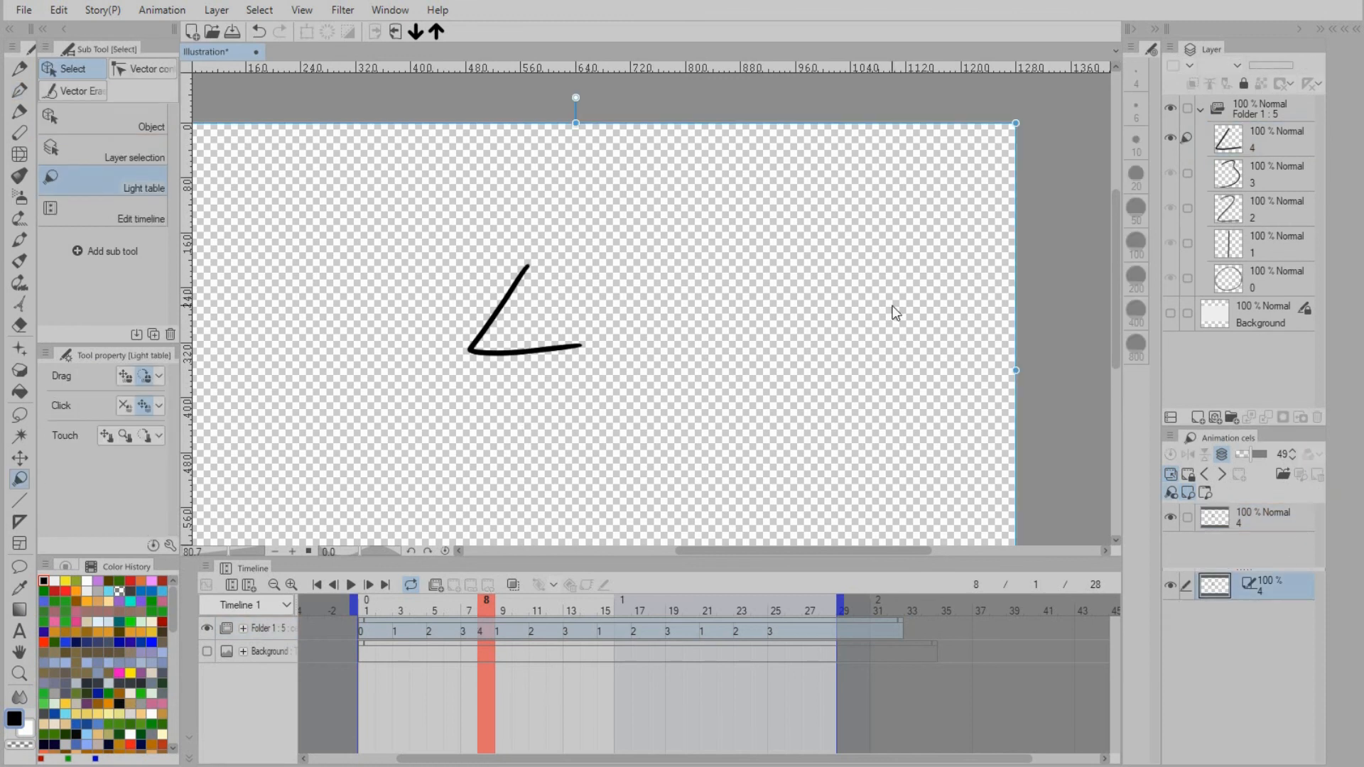